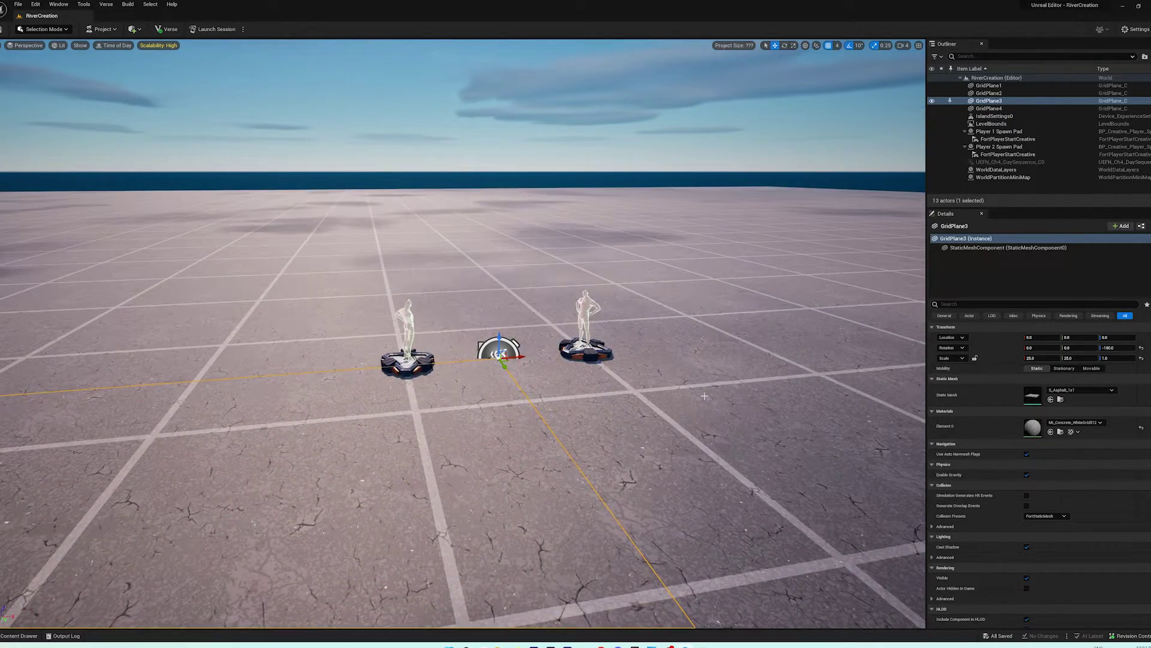
{"action": "right_click_drag", "start_coordinate": [693, 400], "coordinate": [732, 296]}
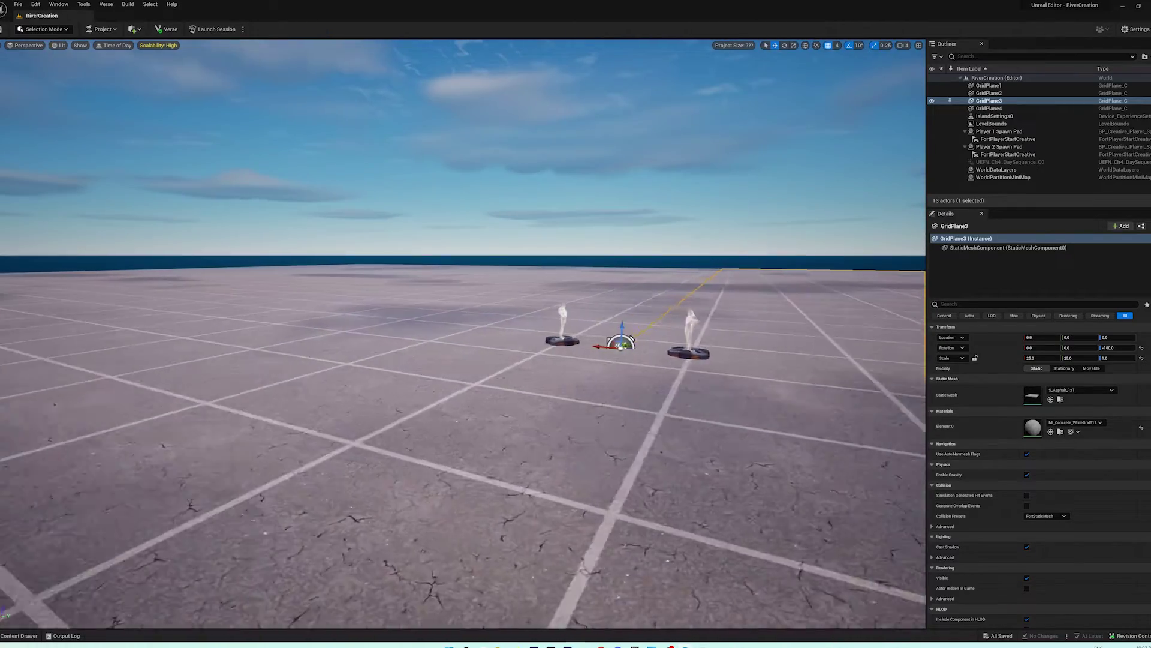
{"action": "right_click_drag", "start_coordinate": [463, 334], "coordinate": [600, 303]}
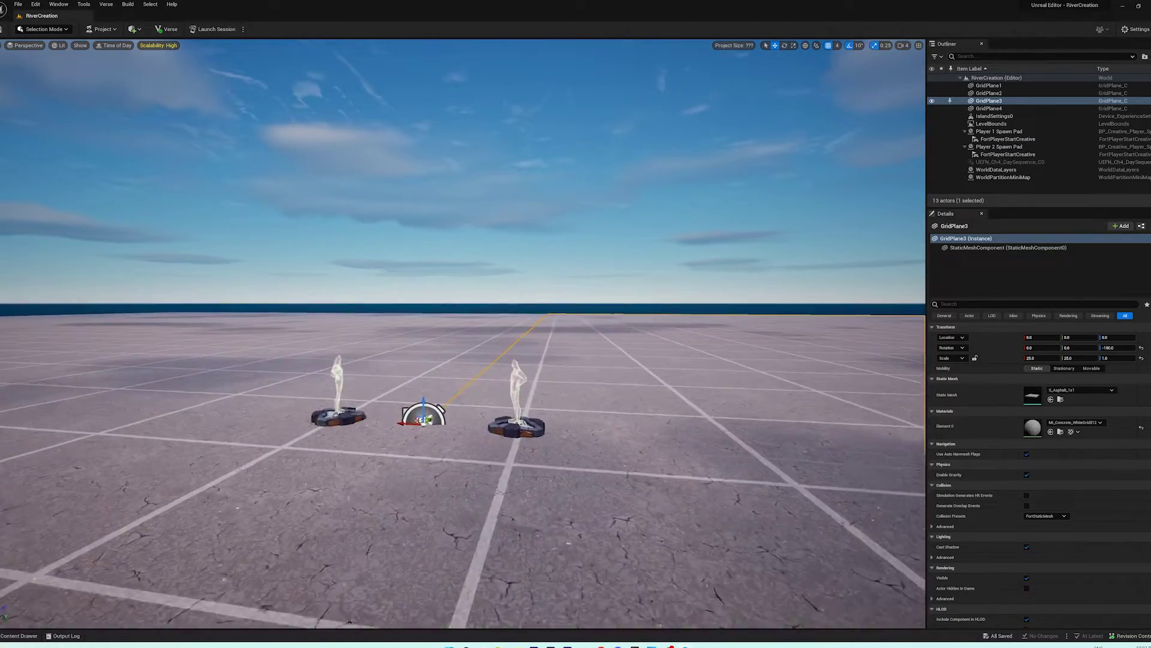
{"action": "key", "text": "s"}
{"action": "right_click_drag", "start_coordinate": [463, 333], "coordinate": [474, 291]}
{"action": "key", "text": "a"}
{"action": "key", "text": "s"}
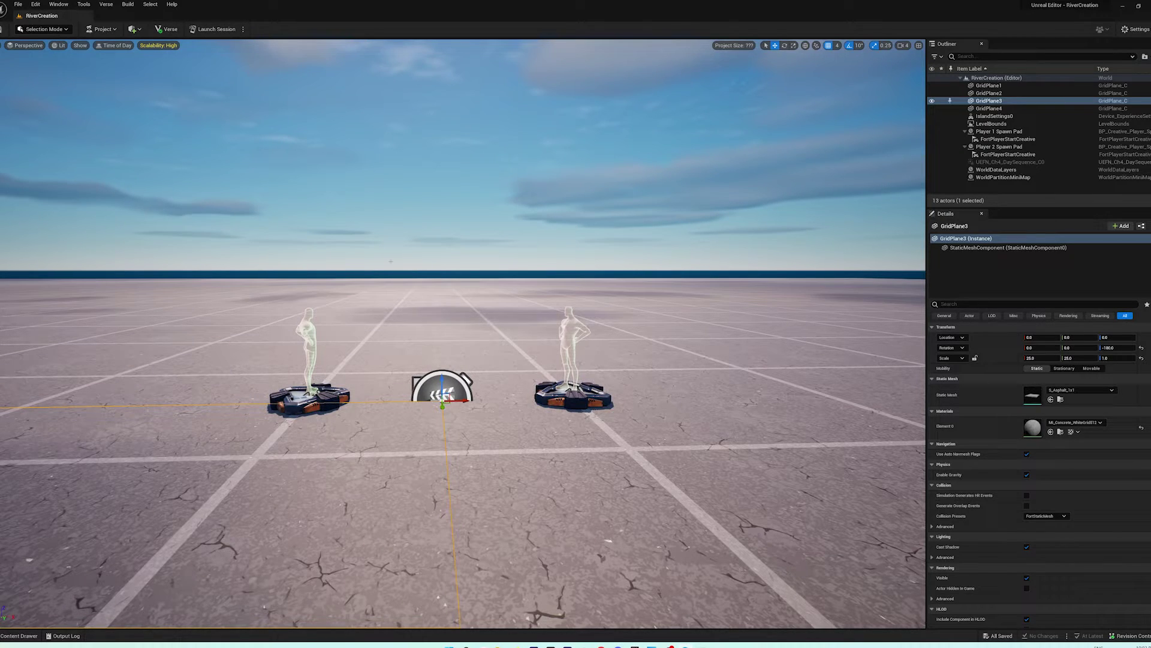
- Browse the island templates, including Blank, in the Project Browser and close it without creating a project
{"action": "left_click", "coordinate": [18, 4]}
{"action": "left_click", "coordinate": [43, 109]}
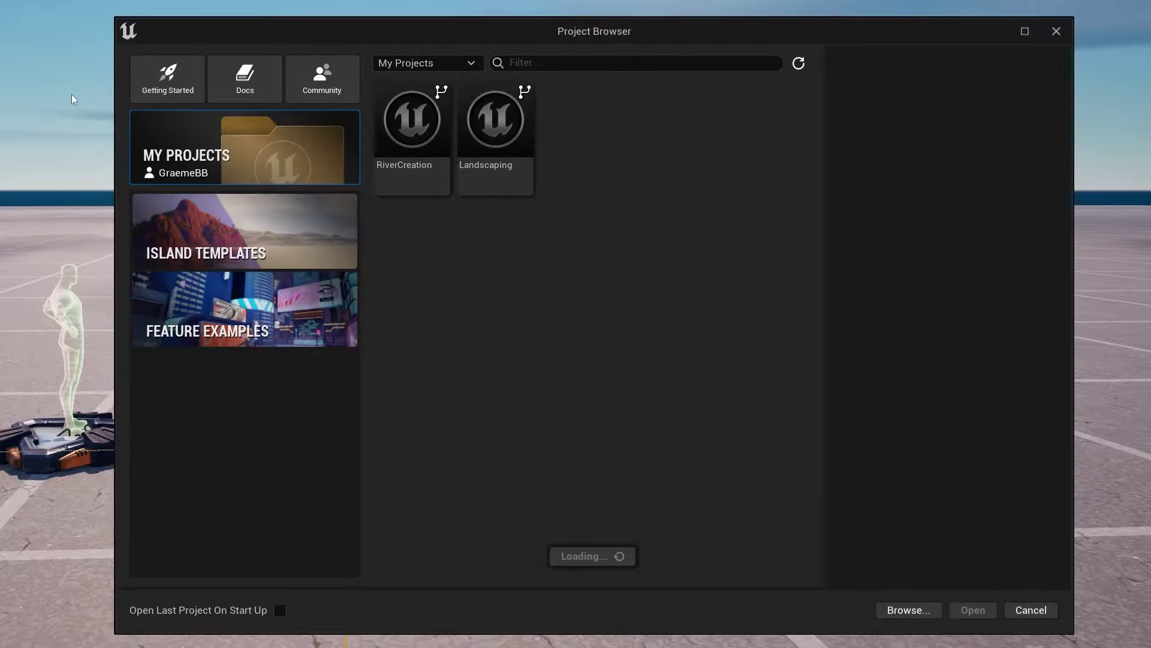
{"action": "left_click", "coordinate": [279, 253]}
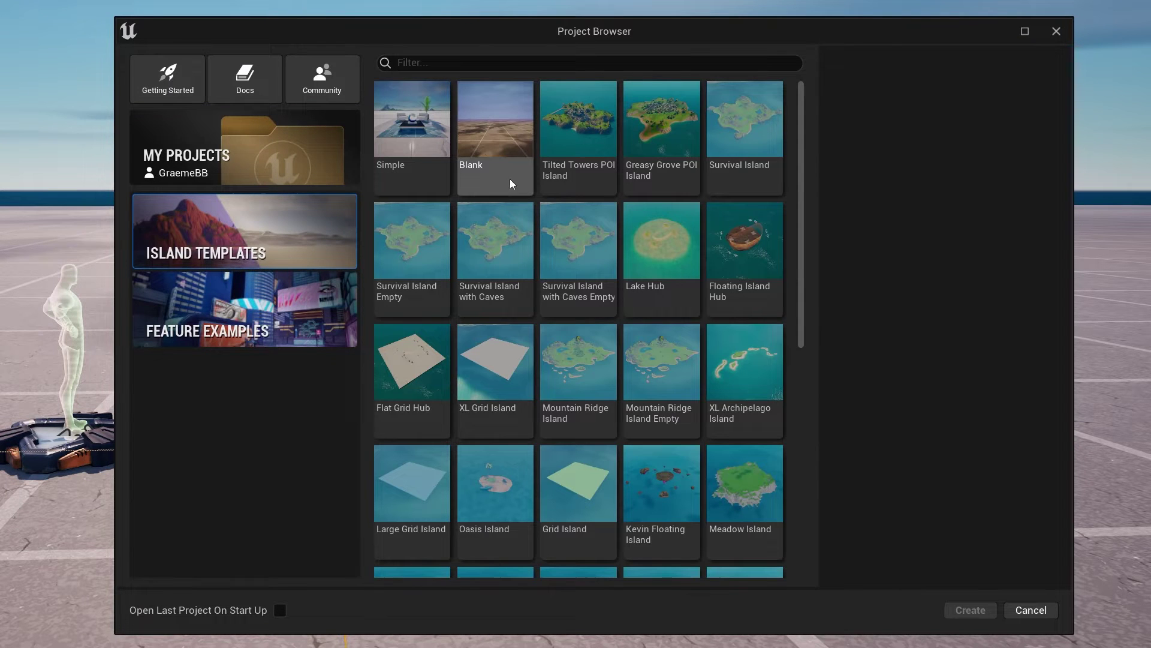
{"action": "left_click", "coordinate": [1023, 610]}
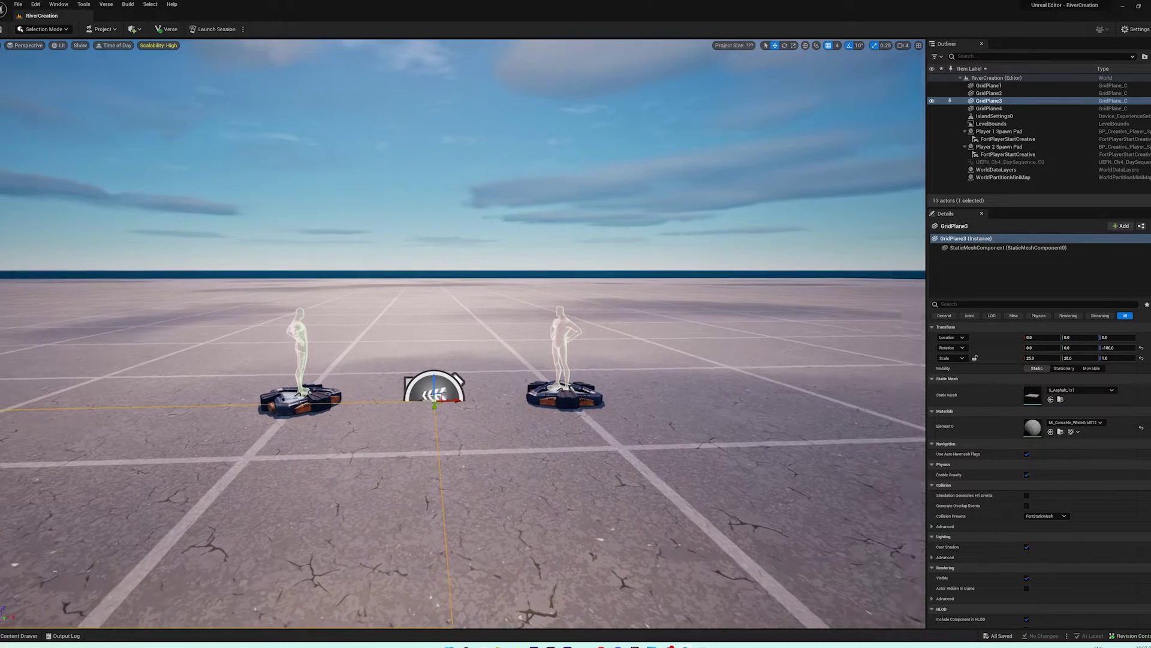
{"action": "right_click_drag", "start_coordinate": [448, 390], "coordinate": [452, 388]}
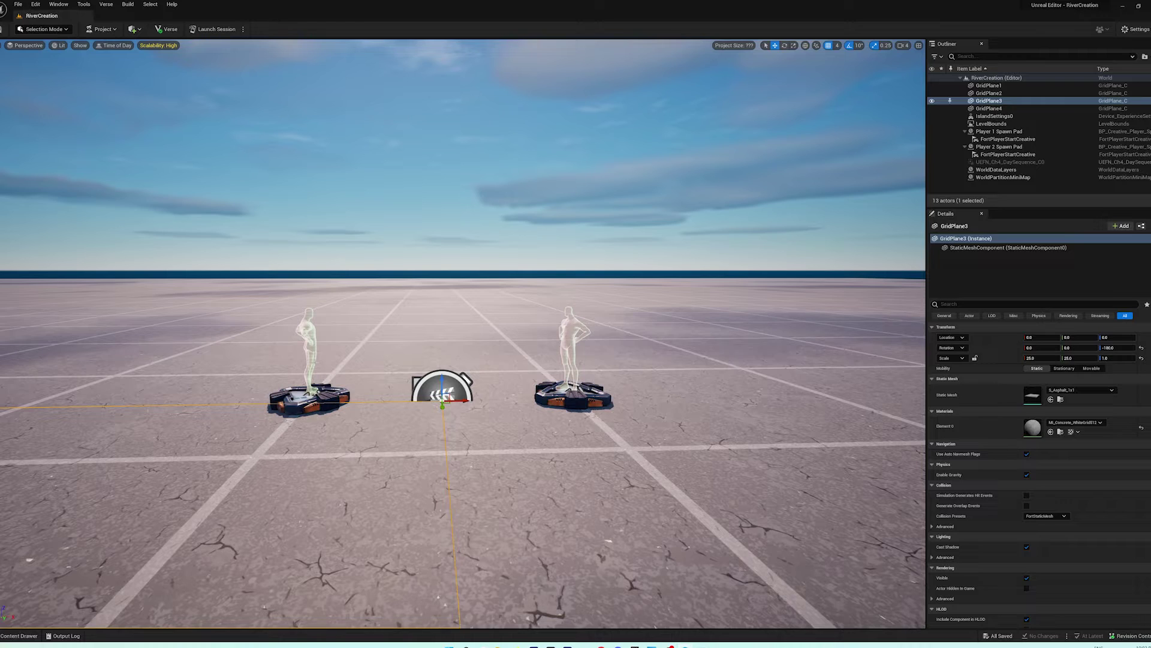
- Inspect the Player 1 and Player 2 spawn pads and their surroundings on the grid floor
{"action": "left_click", "coordinate": [309, 396]}
{"action": "left_click", "coordinate": [605, 405]}
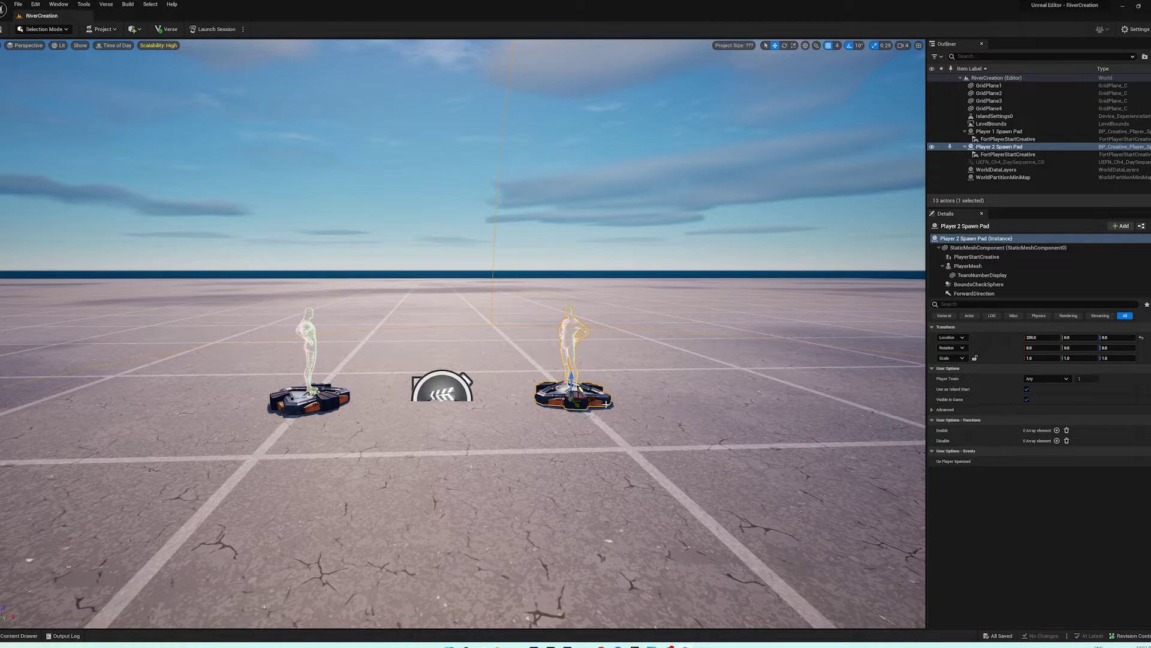
{"action": "left_click", "coordinate": [328, 397]}
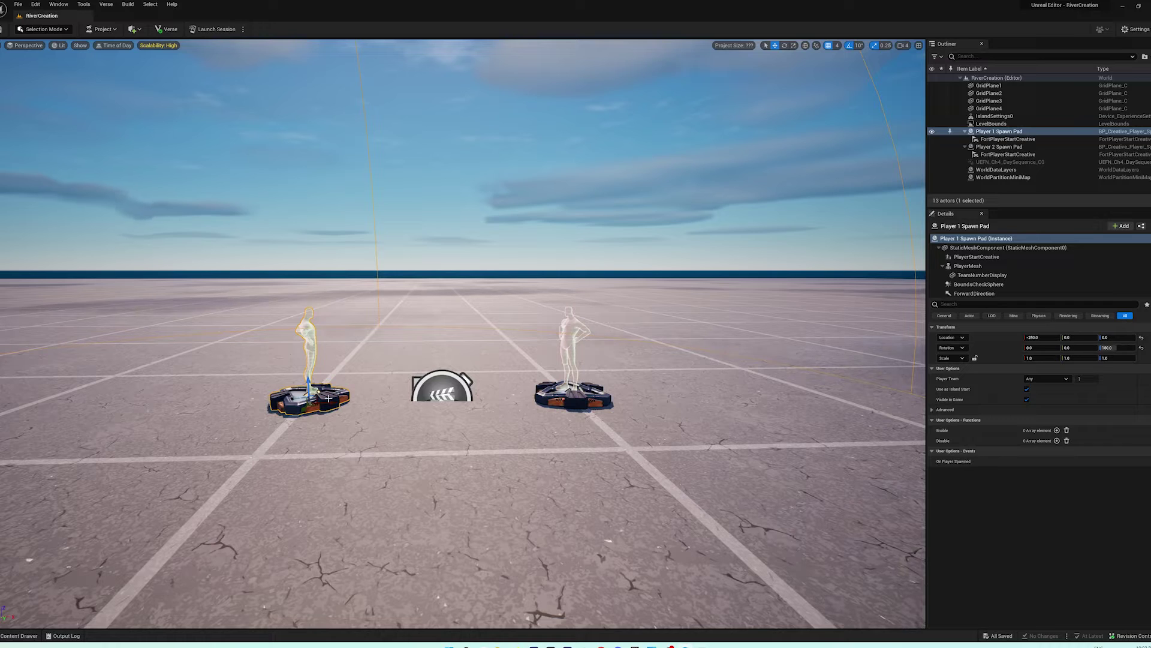
{"action": "key", "text": "s"}
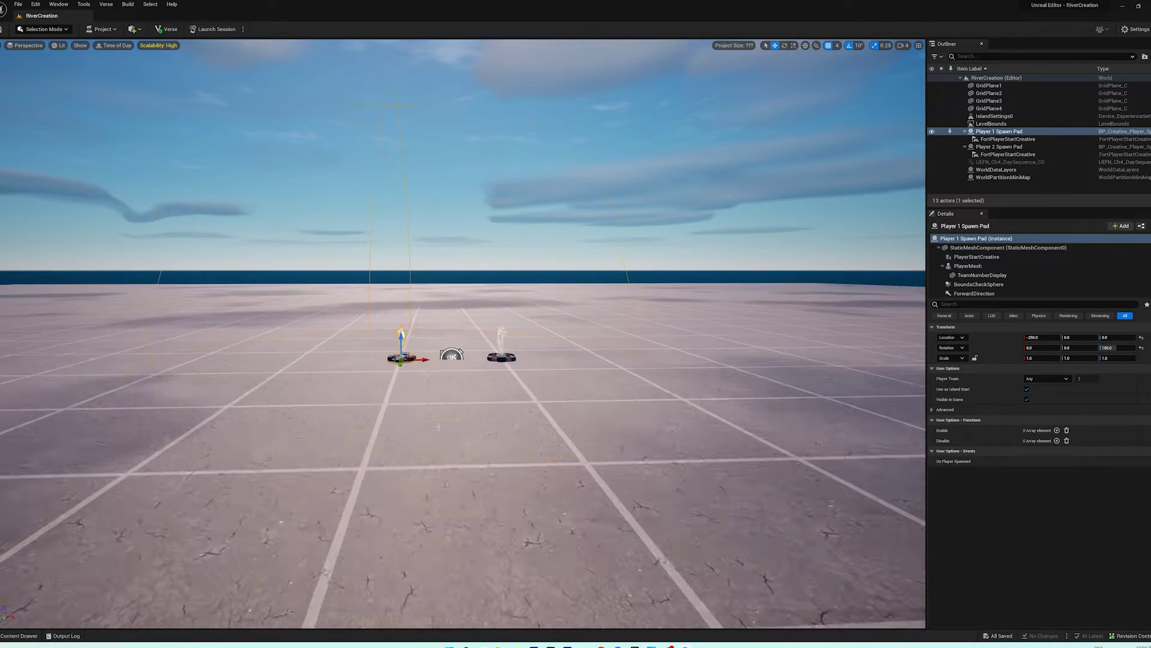
{"action": "right_click_drag", "start_coordinate": [463, 334], "coordinate": [465, 397]}
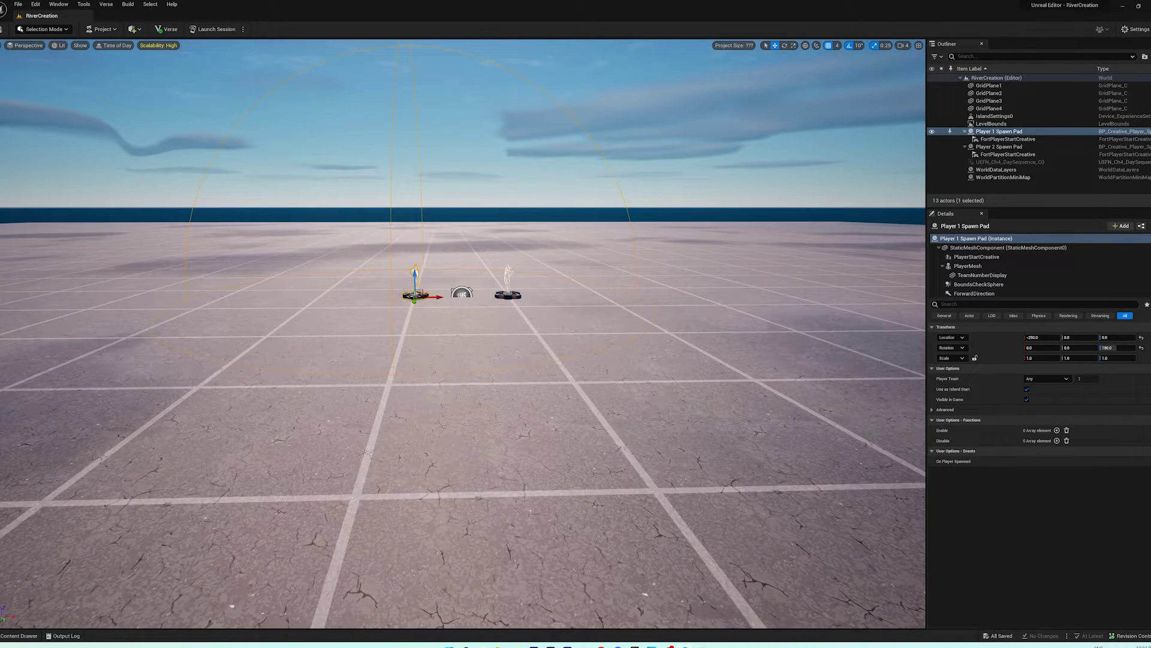
{"action": "right_click_drag", "start_coordinate": [463, 334], "coordinate": [465, 262]}
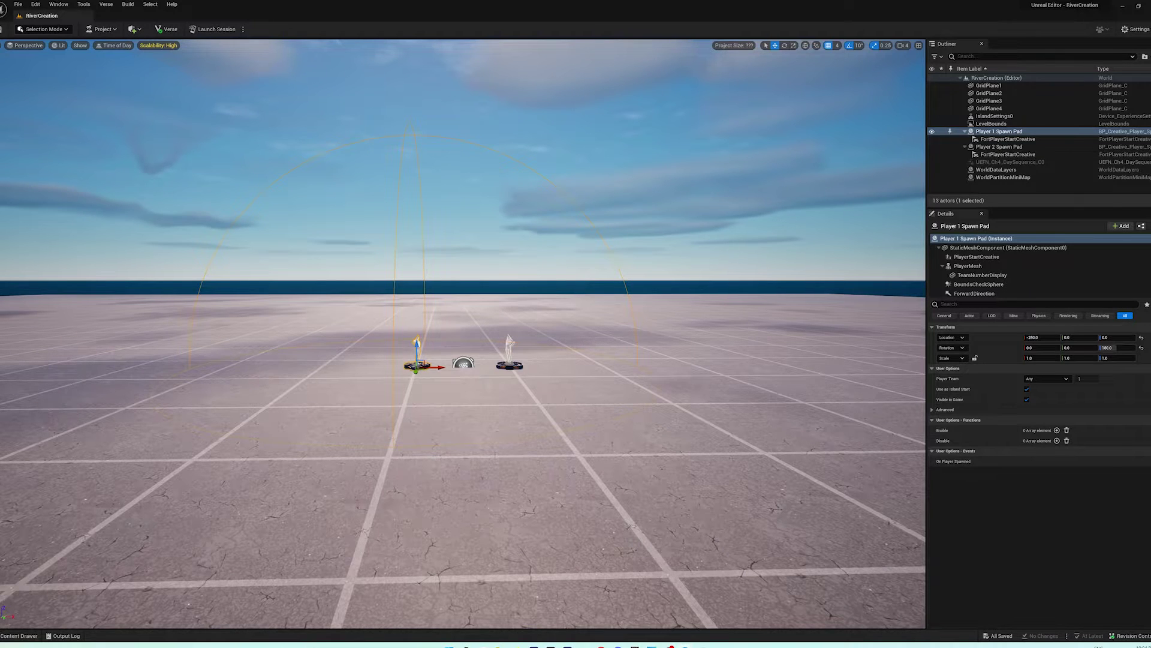
- Look over the available editor modes, including Landscape, and return to Selection mode
{"action": "key", "text": "shift+2"}
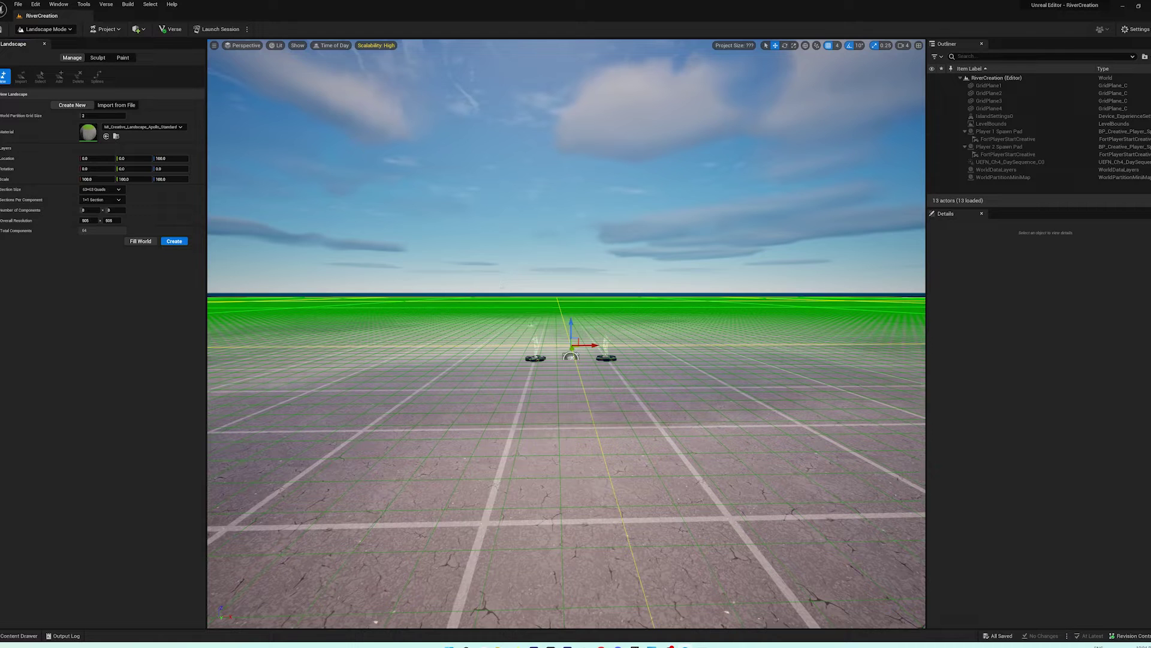
{"action": "key", "text": "shift+1"}
{"action": "left_click", "coordinate": [53, 30]}
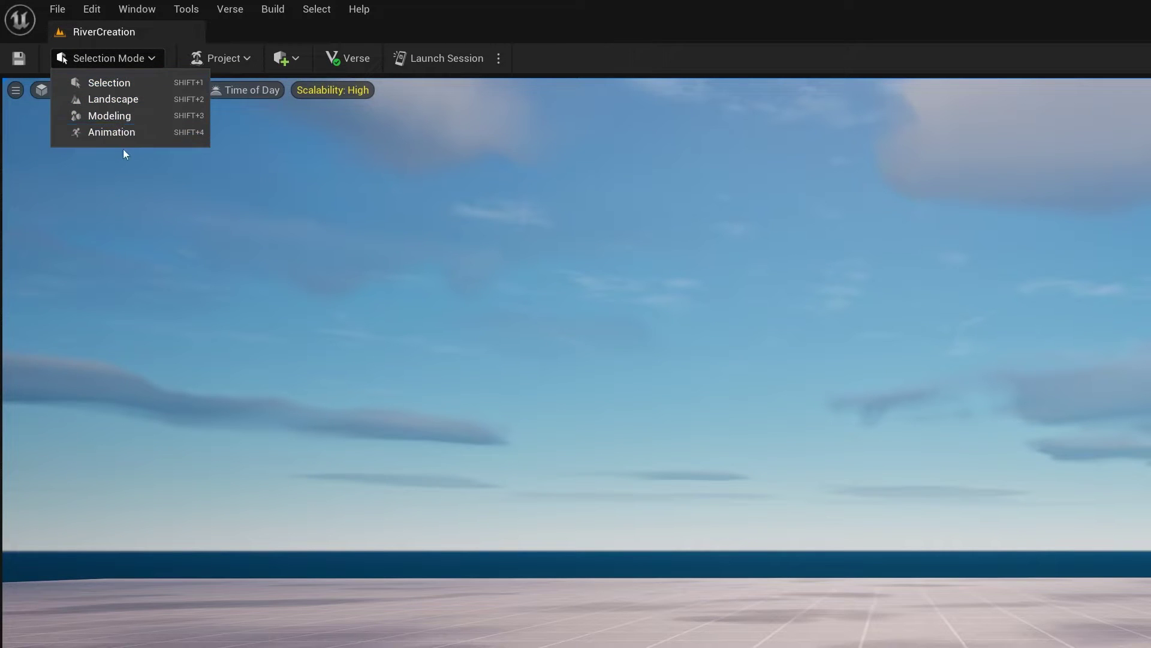
{"action": "left_click", "coordinate": [893, 598]}
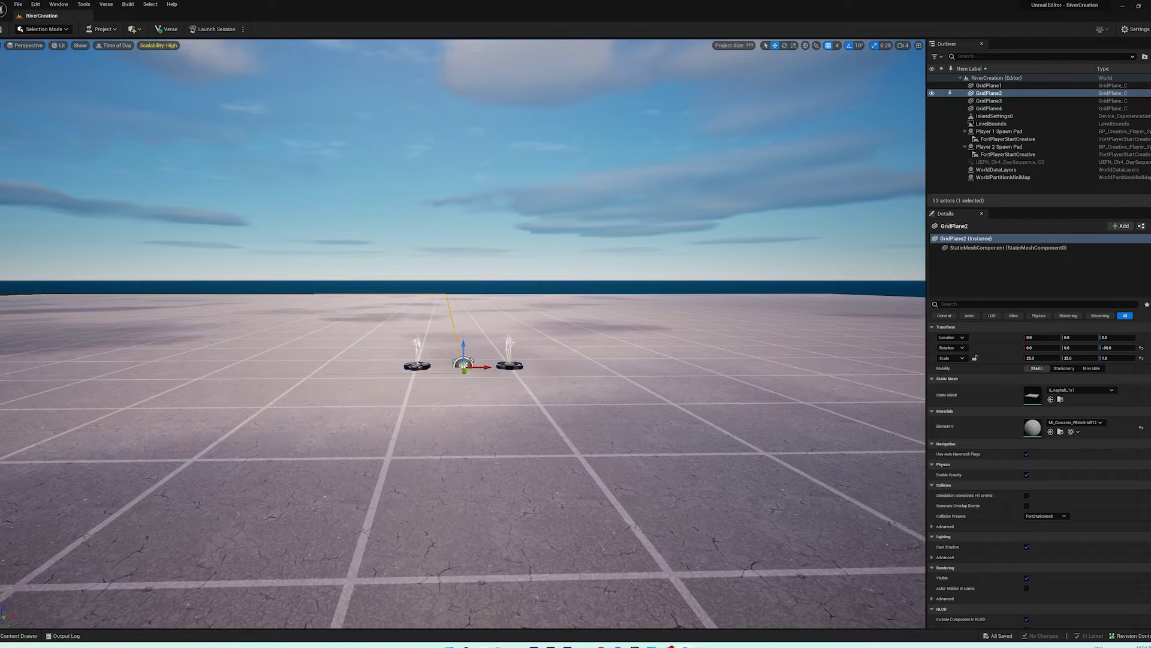
- Switch to Landscape mode and bring the whole preview grid of the new landscape into view
{"action": "key", "text": "shift+2"}
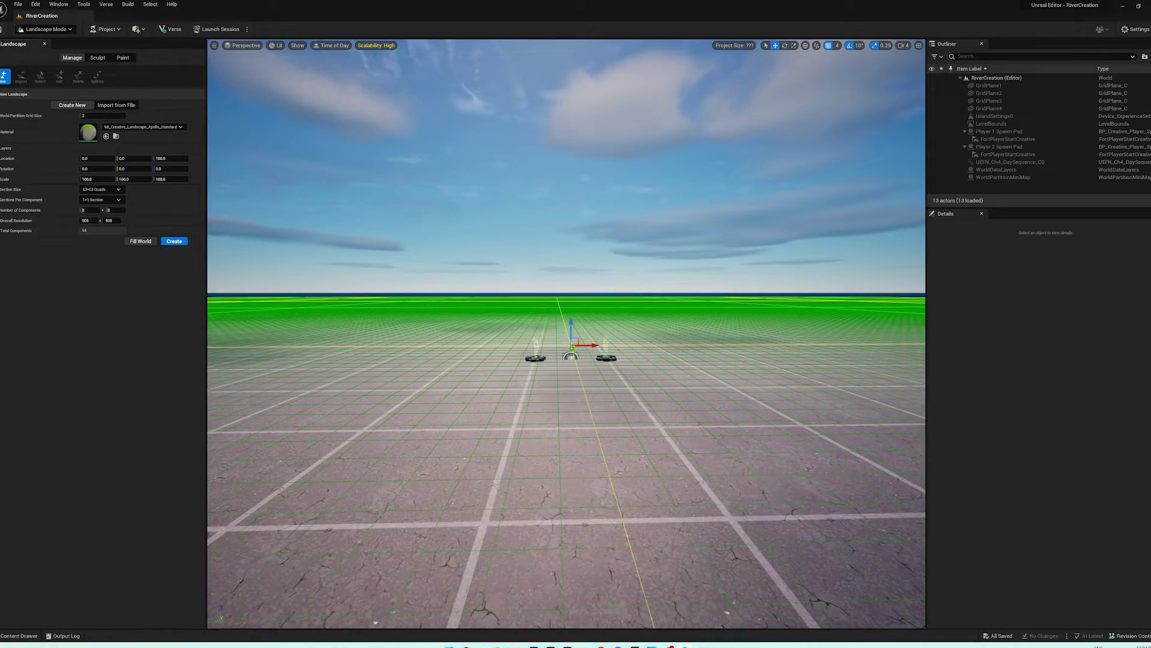
{"action": "right_click_drag", "start_coordinate": [630, 345], "coordinate": [664, 296]}
{"action": "key", "text": "s"}
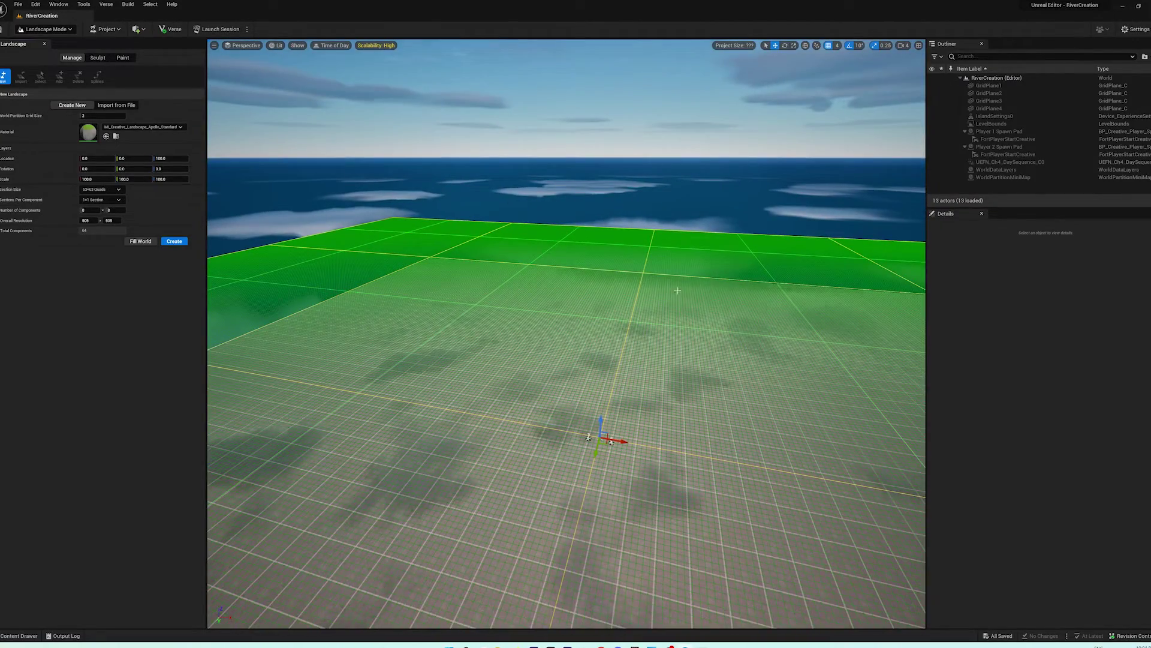
- Try section sizes of 7×7 Quads and 63×63 Quads for the new landscape and compare their coverage of the floor
{"action": "left_click", "coordinate": [91, 190]}
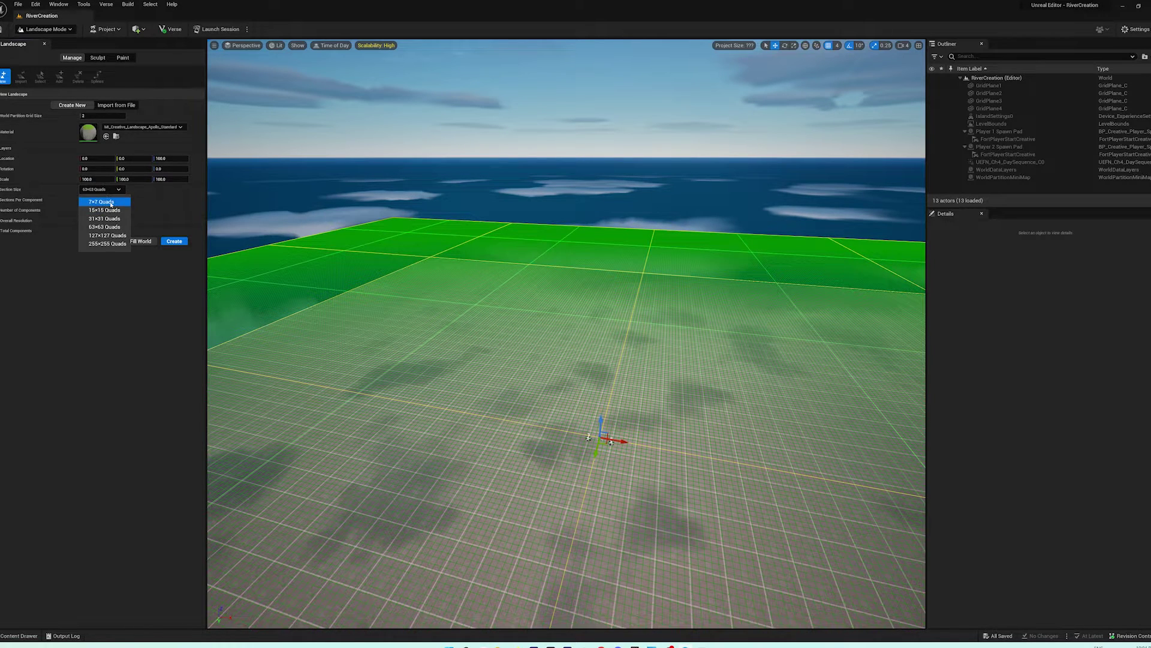
{"action": "left_click", "coordinate": [101, 202]}
{"action": "right_click_drag", "start_coordinate": [634, 473], "coordinate": [673, 498]}
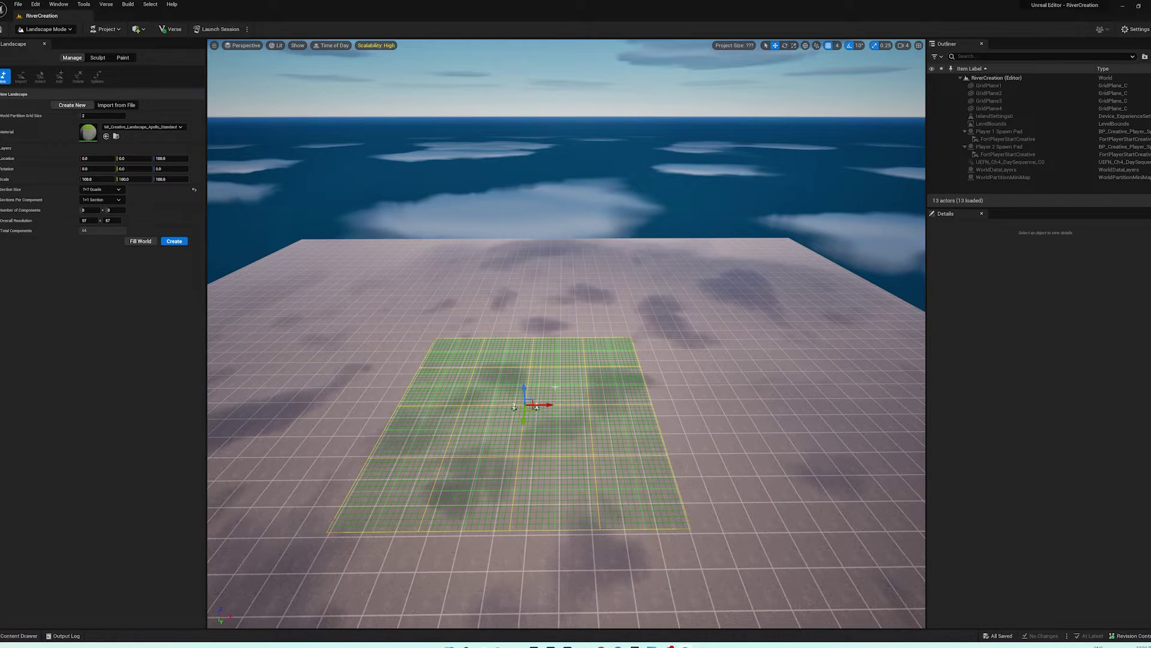
{"action": "right_click_drag", "start_coordinate": [555, 386], "coordinate": [591, 407]}
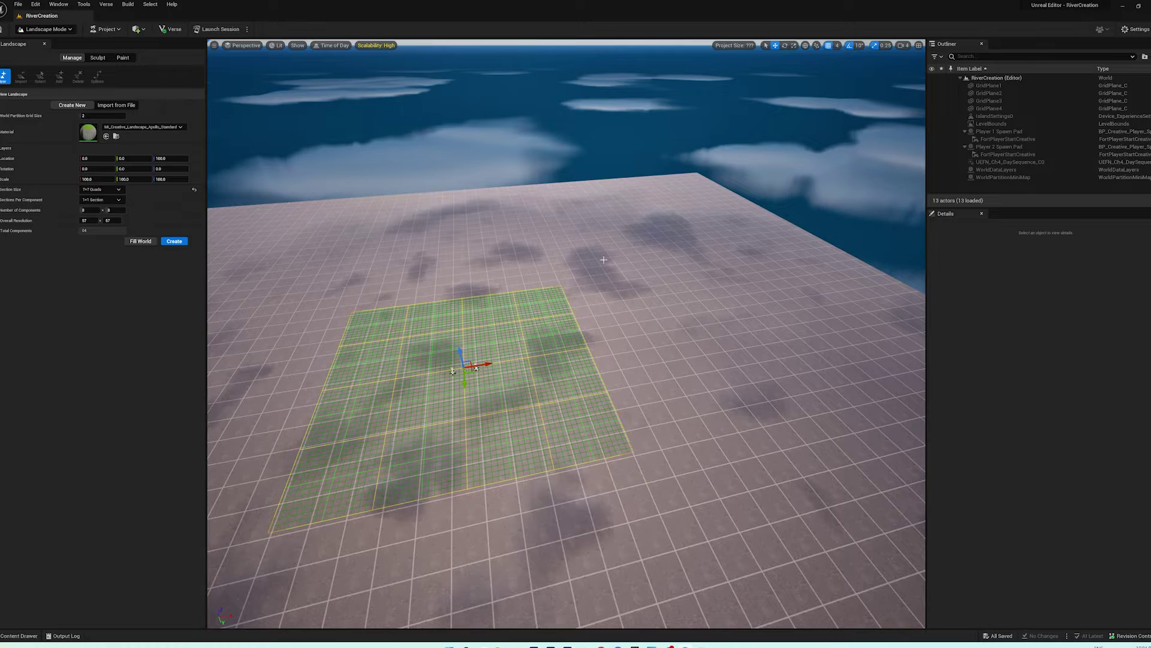
{"action": "right_click_drag", "start_coordinate": [394, 232], "coordinate": [354, 229]}
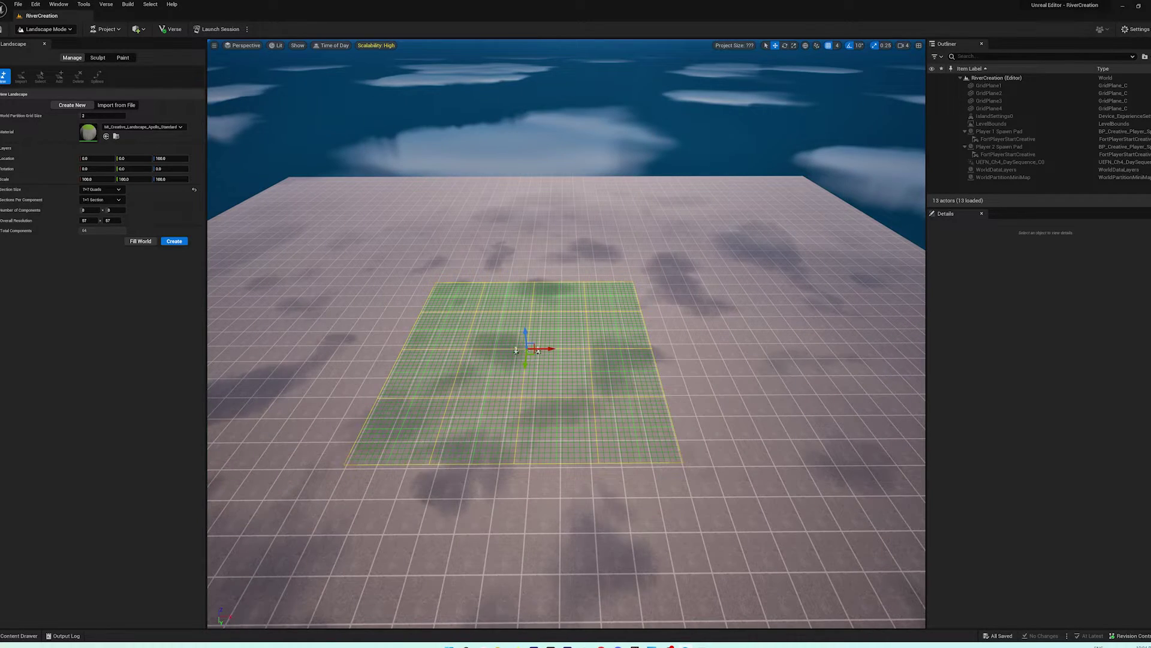
{"action": "left_click", "coordinate": [101, 190]}
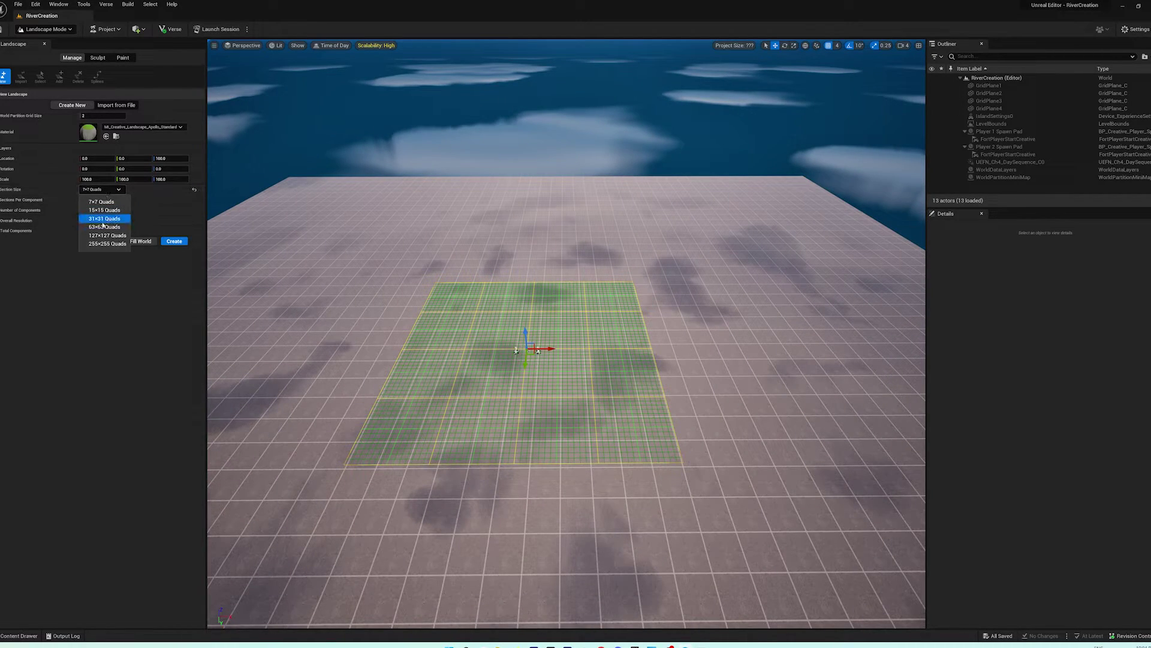
{"action": "left_click", "coordinate": [103, 227]}
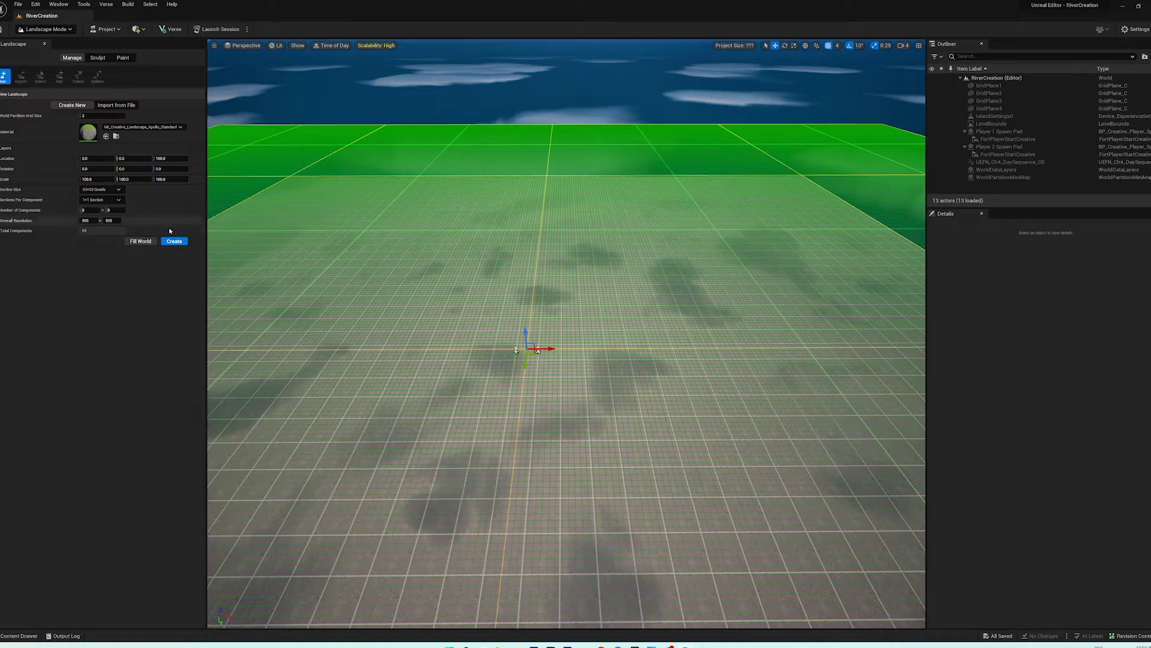
- Set the new landscape's section size to 31×31 Quads
{"action": "left_click", "coordinate": [102, 190]}
{"action": "left_click", "coordinate": [102, 218]}
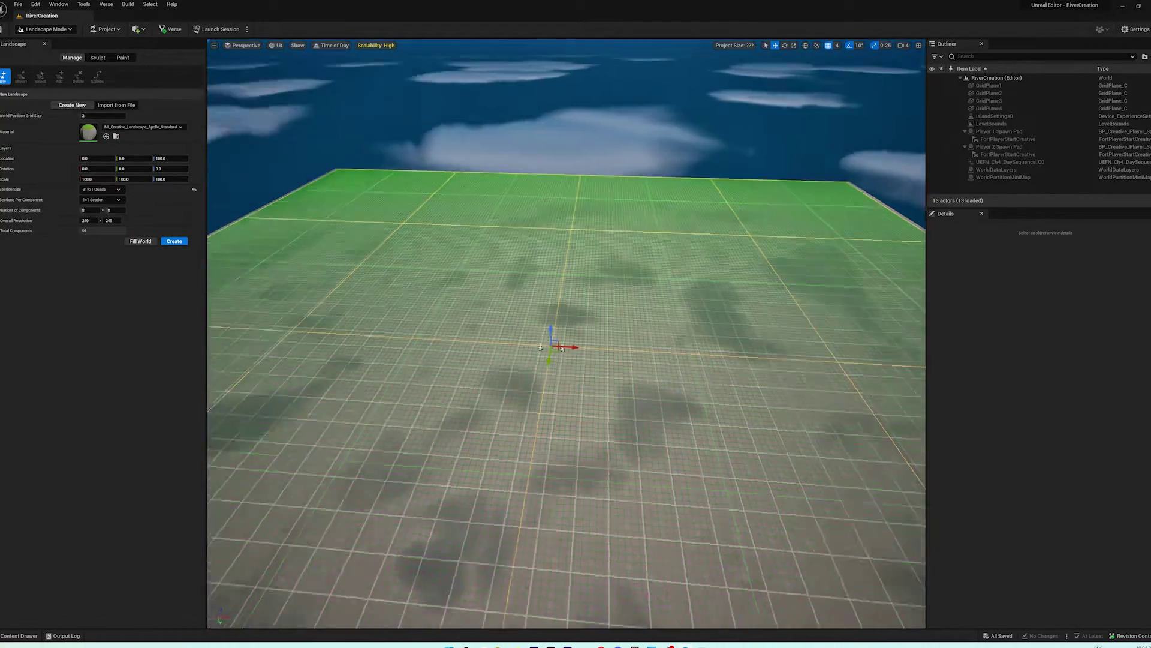
{"action": "right_click_drag", "start_coordinate": [633, 329], "coordinate": [662, 318]}
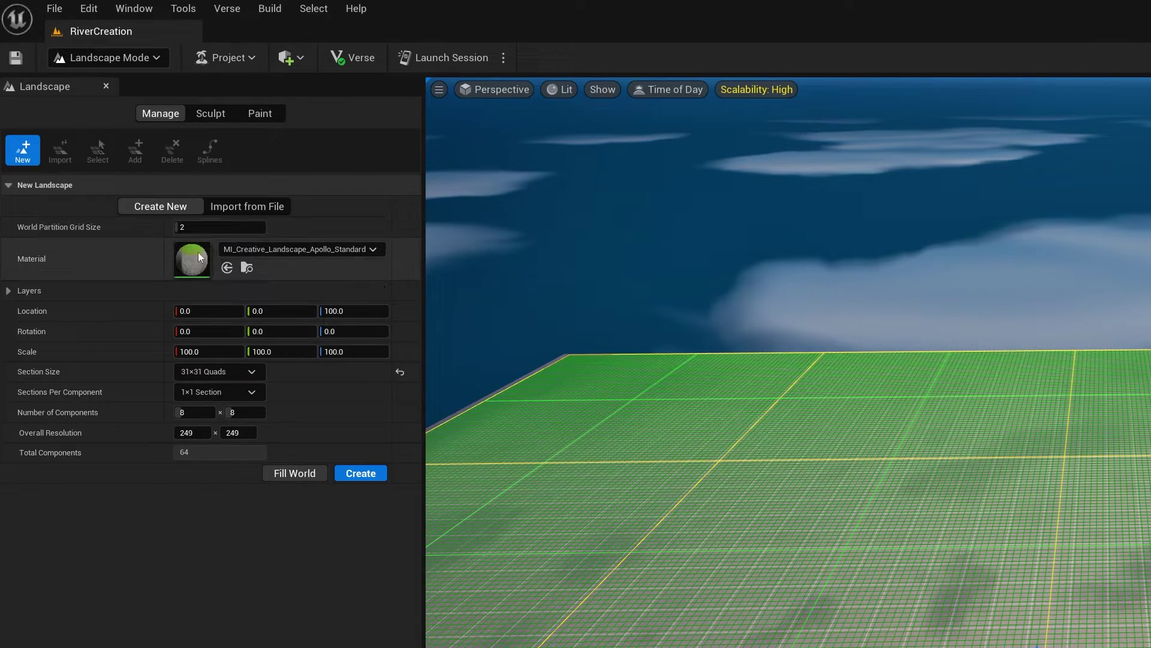
- Try M_Barrier_BoundsPortal_Green_Inst as the new landscape's material and reset the material to its default
{"action": "left_click", "coordinate": [287, 251]}
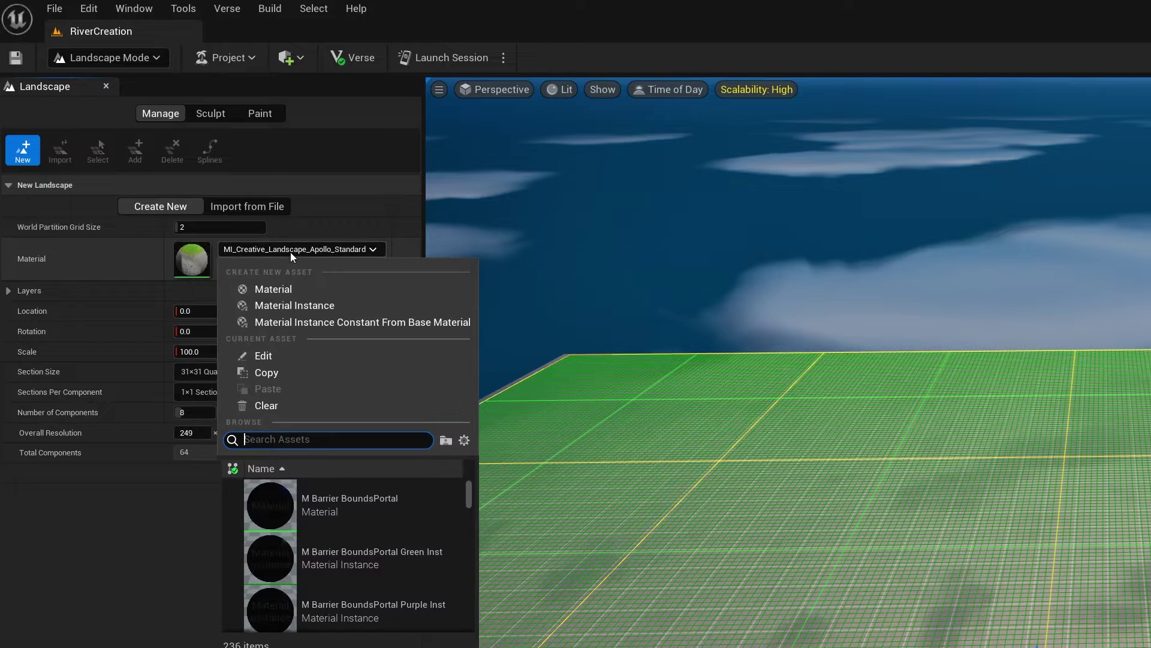
{"action": "left_click", "coordinate": [322, 553]}
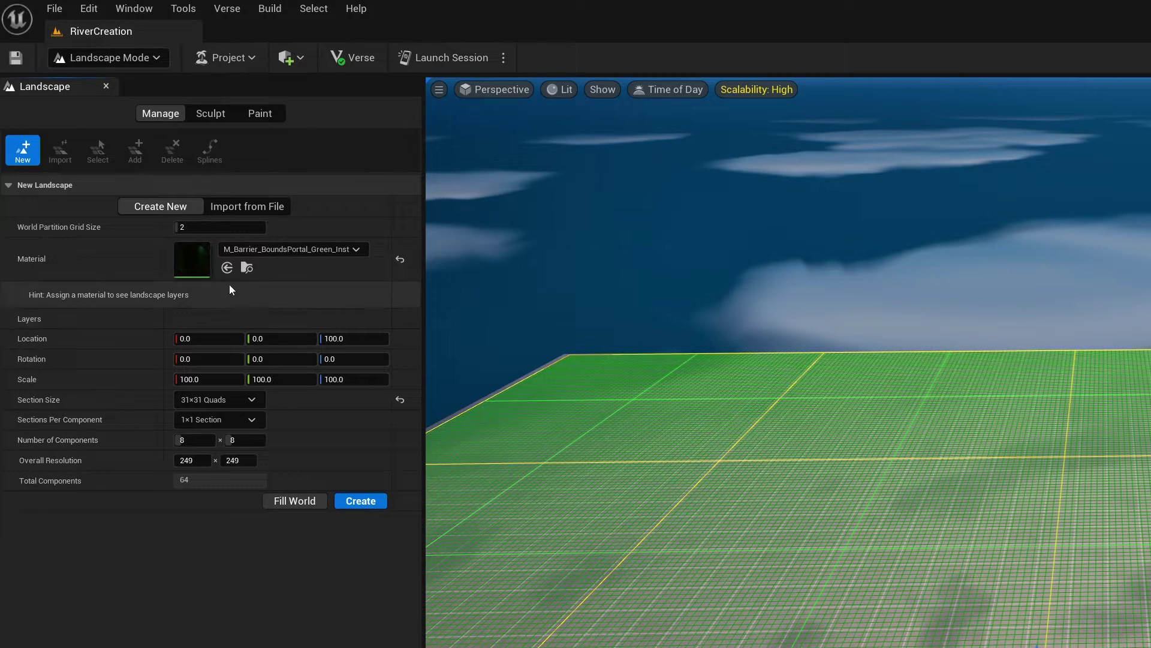
{"action": "left_click", "coordinate": [400, 261]}
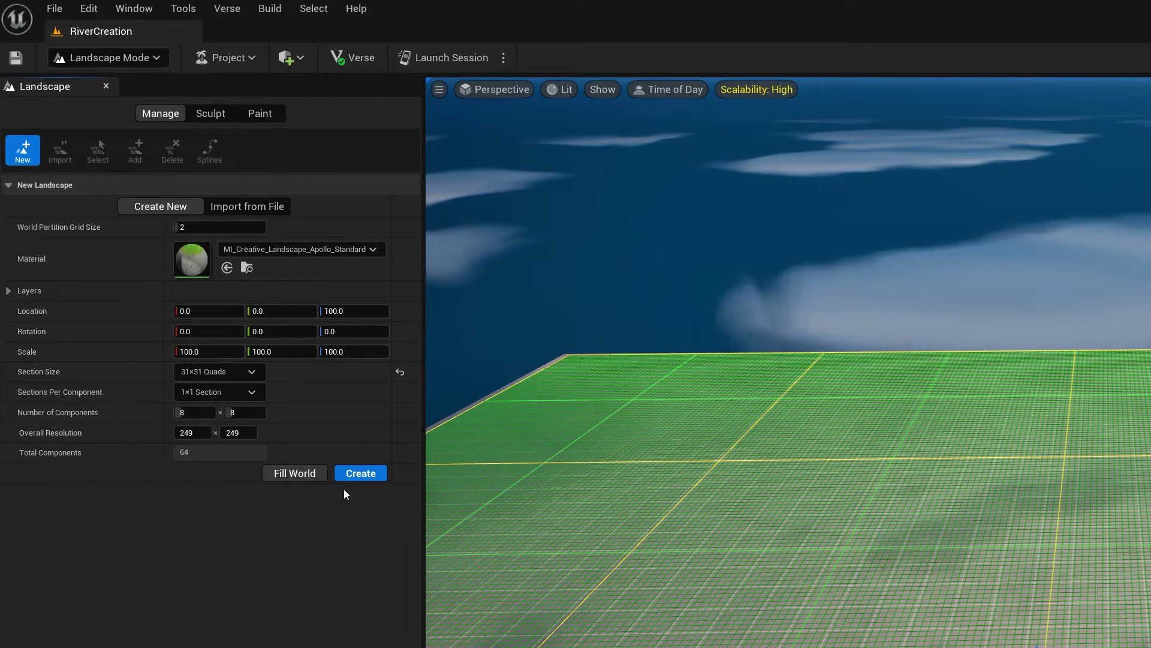
- Create the landscape with the chosen settings and save the level
{"action": "left_click", "coordinate": [359, 473]}
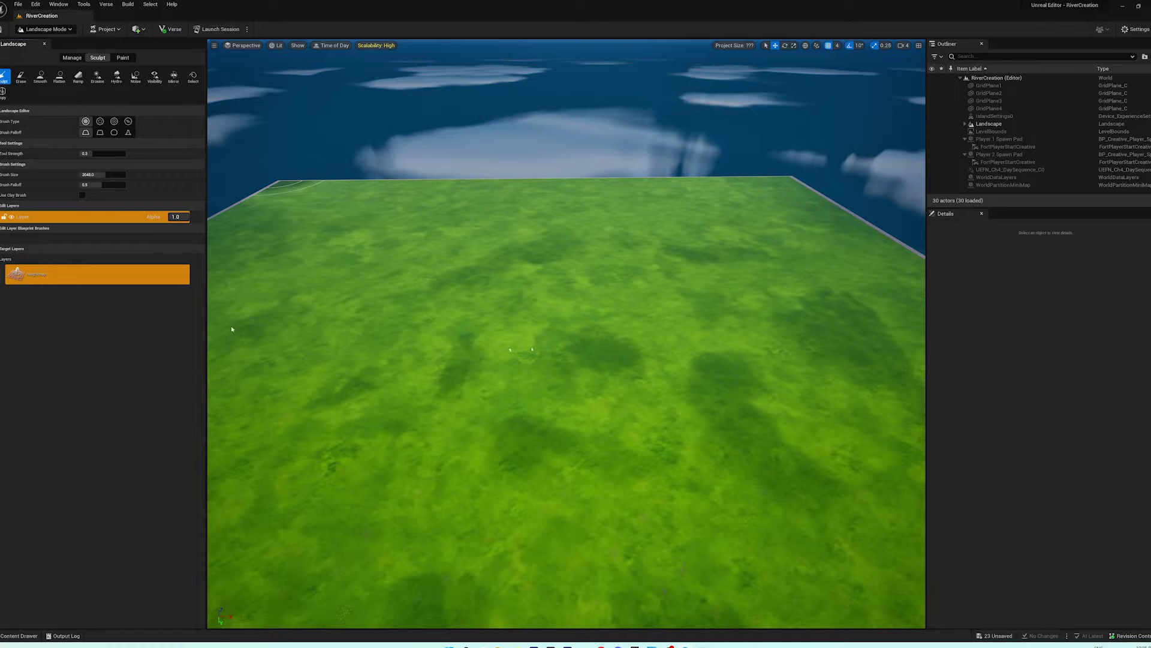
{"action": "mouse_move", "coordinate": [563, 358]}
{"action": "right_mouse_down"}
{"action": "mouse_move", "coordinate": [695, 359]}
{"action": "mouse_move", "coordinate": [589, 348]}
{"action": "mouse_move", "coordinate": [562, 359]}
{"action": "right_mouse_up"}
{"action": "key", "text": "ctrl+s"}
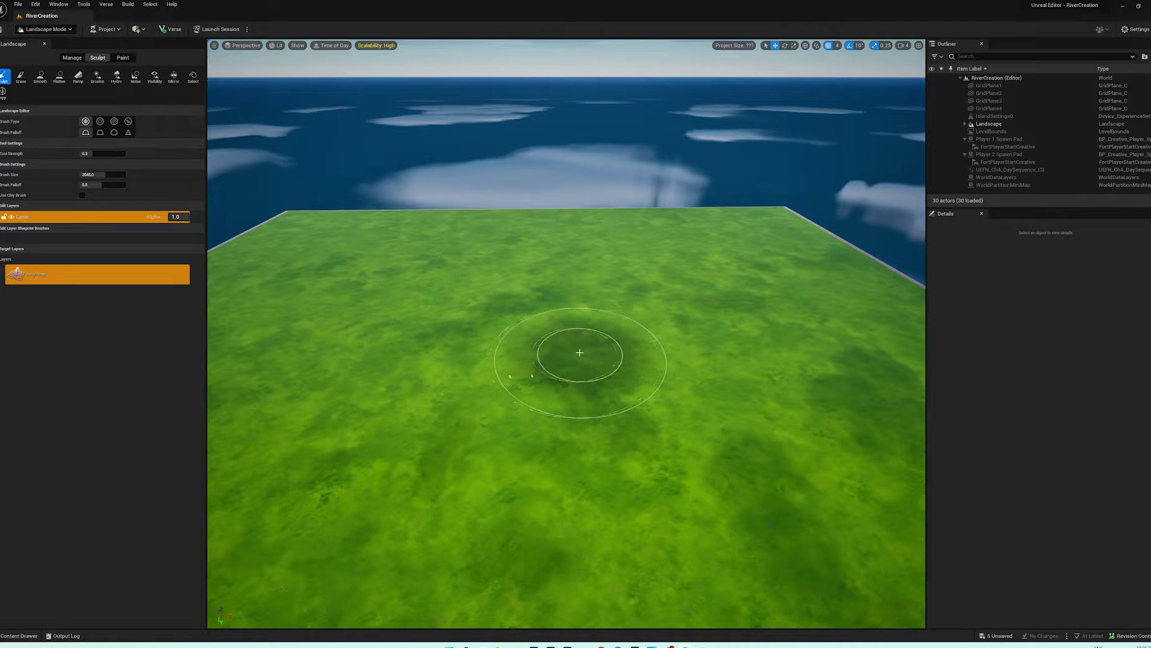
- Examine the grass on the new landscape up close around the two player spawn pads
{"action": "mouse_move", "coordinate": [528, 393]}
{"action": "right_mouse_down"}
{"action": "mouse_move", "coordinate": [529, 425]}
{"action": "mouse_move", "coordinate": [474, 431]}
{"action": "mouse_move", "coordinate": [486, 481]}
{"action": "mouse_move", "coordinate": [463, 474]}
{"action": "mouse_move", "coordinate": [485, 462]}
{"action": "mouse_move", "coordinate": [575, 486]}
{"action": "mouse_move", "coordinate": [597, 471]}
{"action": "mouse_move", "coordinate": [585, 516]}
{"action": "mouse_move", "coordinate": [581, 456]}
{"action": "mouse_move", "coordinate": [551, 438]}
{"action": "mouse_move", "coordinate": [480, 429]}
{"action": "mouse_move", "coordinate": [479, 417]}
{"action": "right_mouse_up"}
{"action": "key", "text": "w"}
{"action": "key", "text": "w"}
{"action": "key", "text": "w"}
{"action": "key", "text": "s"}
{"action": "key", "text": "a"}
{"action": "key", "text": "w"}
{"action": "key", "text": "d"}
{"action": "key", "text": "s"}
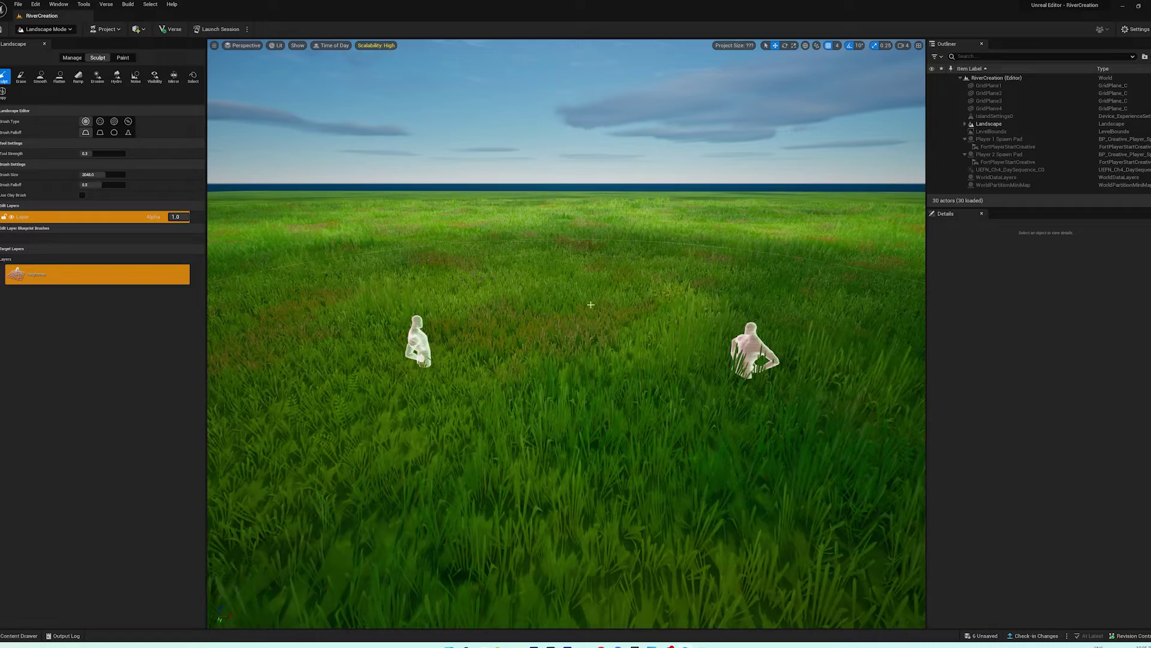
- Try raising the terrain around the spawn pads with the Sculpt tool and undo the sculpting
{"action": "left_click", "coordinate": [428, 328]}
{"action": "left_click", "coordinate": [428, 328]}
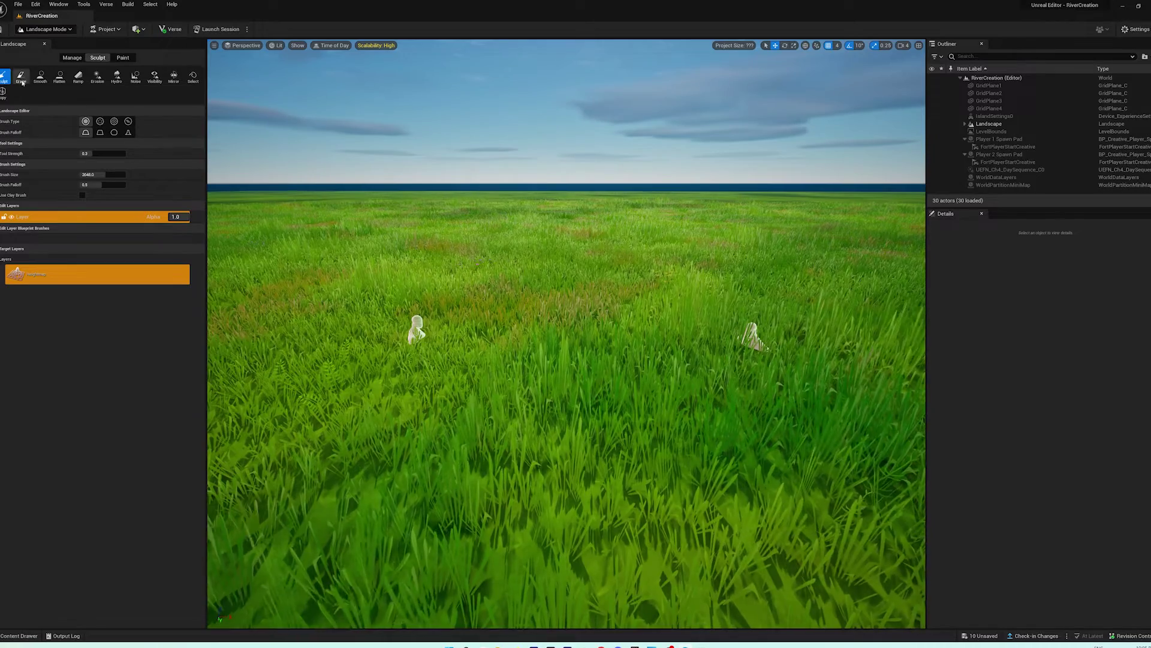
{"action": "key", "text": "ctrl+z"}
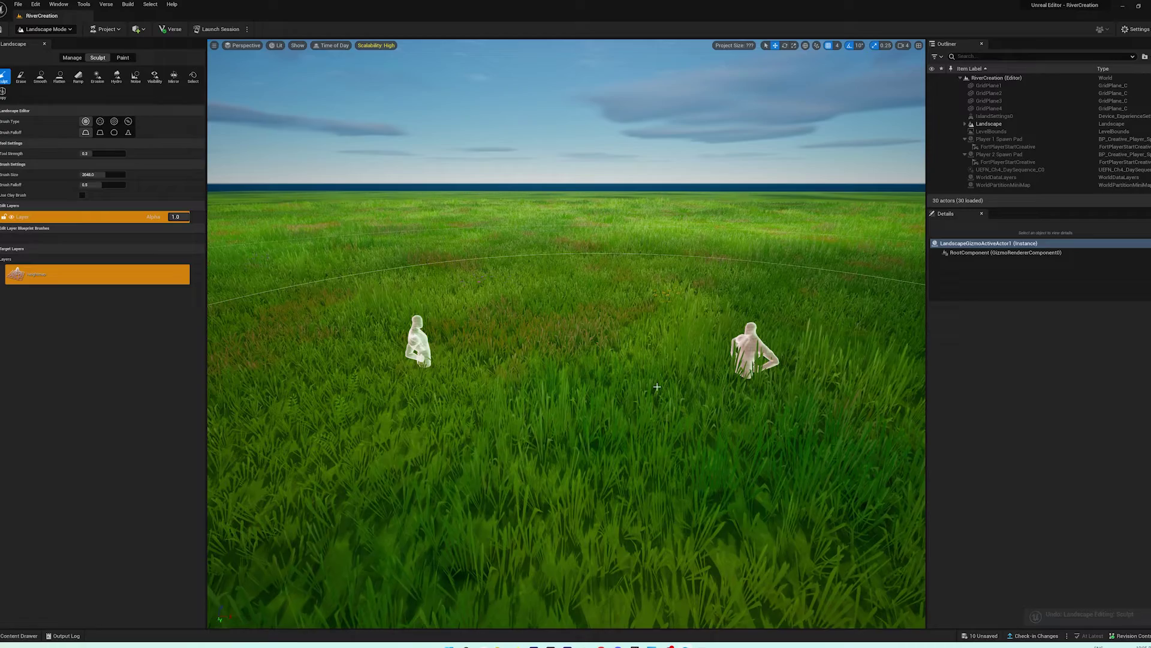
- Snap both player spawn pads up onto the landscape surface, with each pad at a Z location of 128
{"action": "key", "text": "shift+1"}
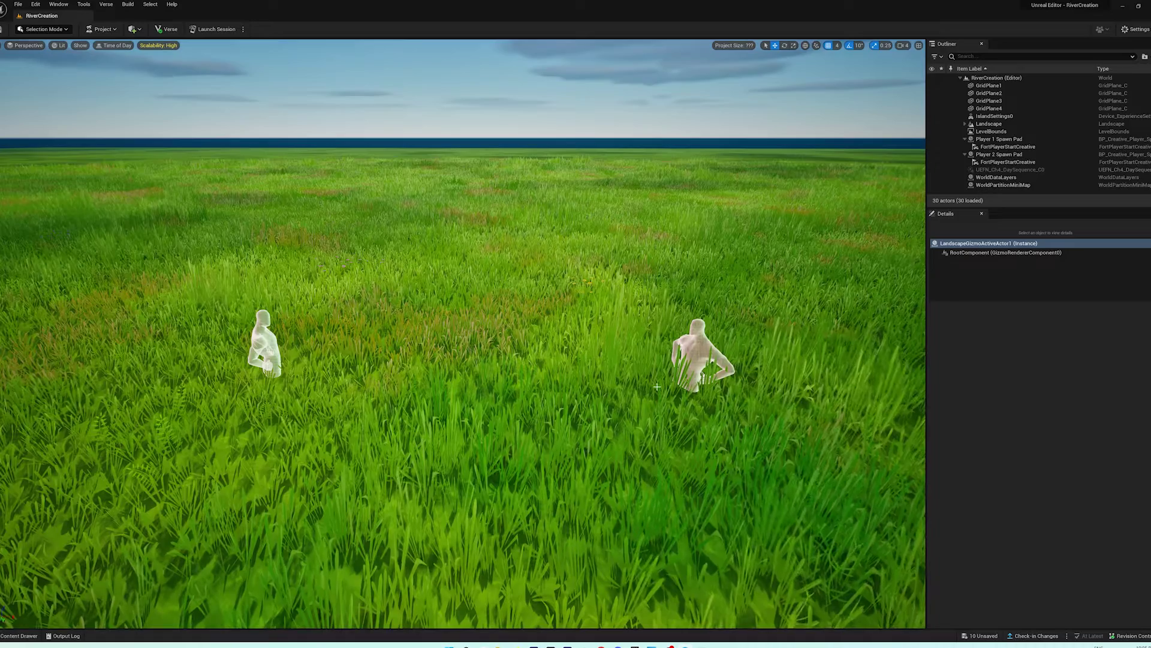
{"action": "left_click", "coordinate": [266, 341]}
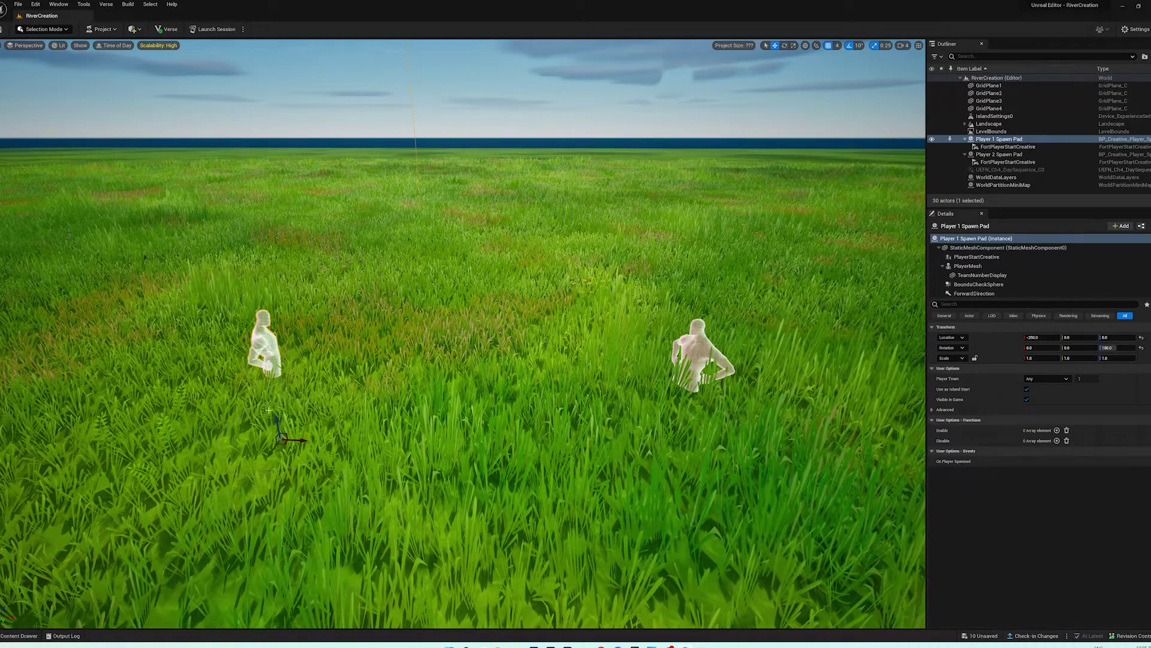
{"action": "key", "text": "End"}
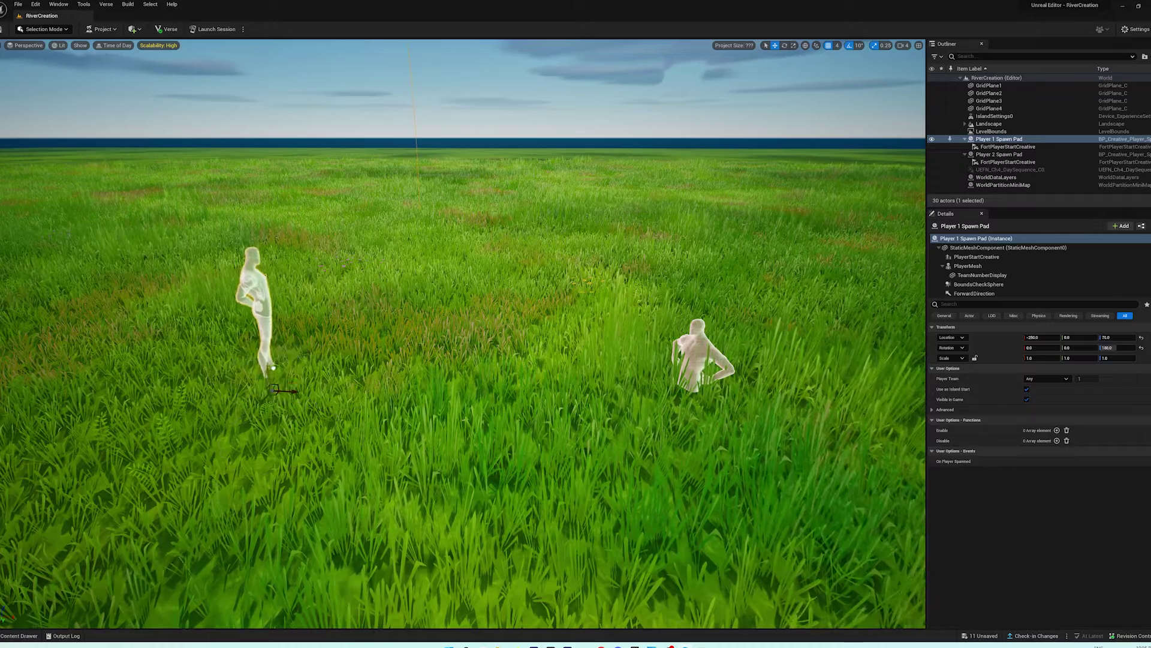
{"action": "left_click", "coordinate": [702, 342]}
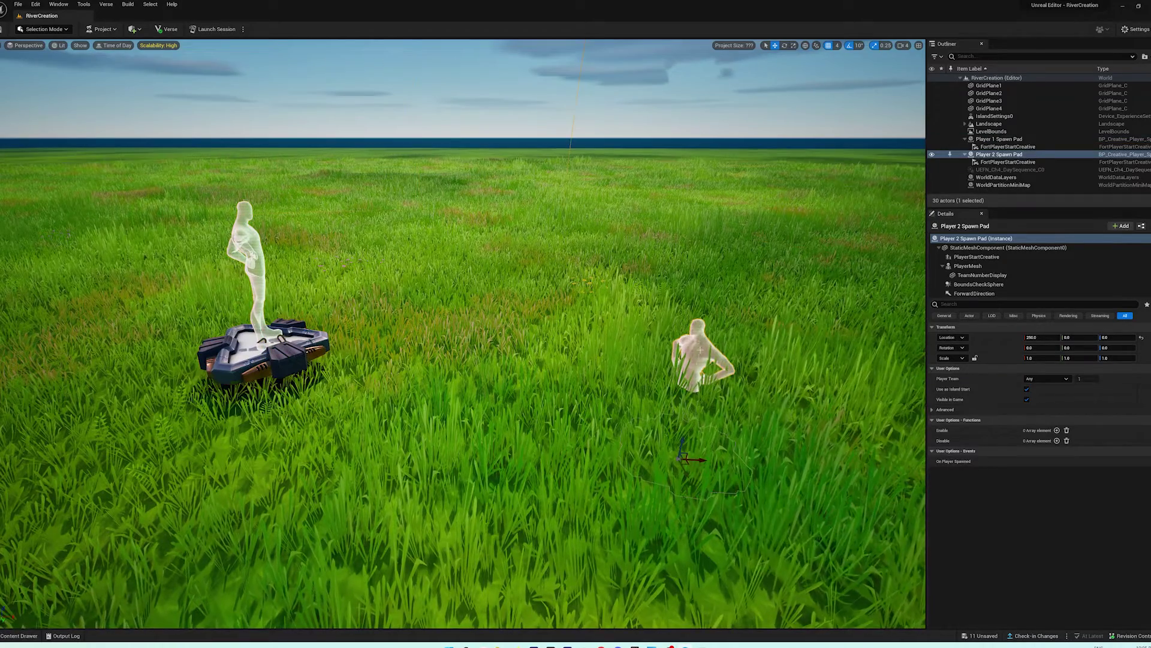
{"action": "key", "text": "End"}
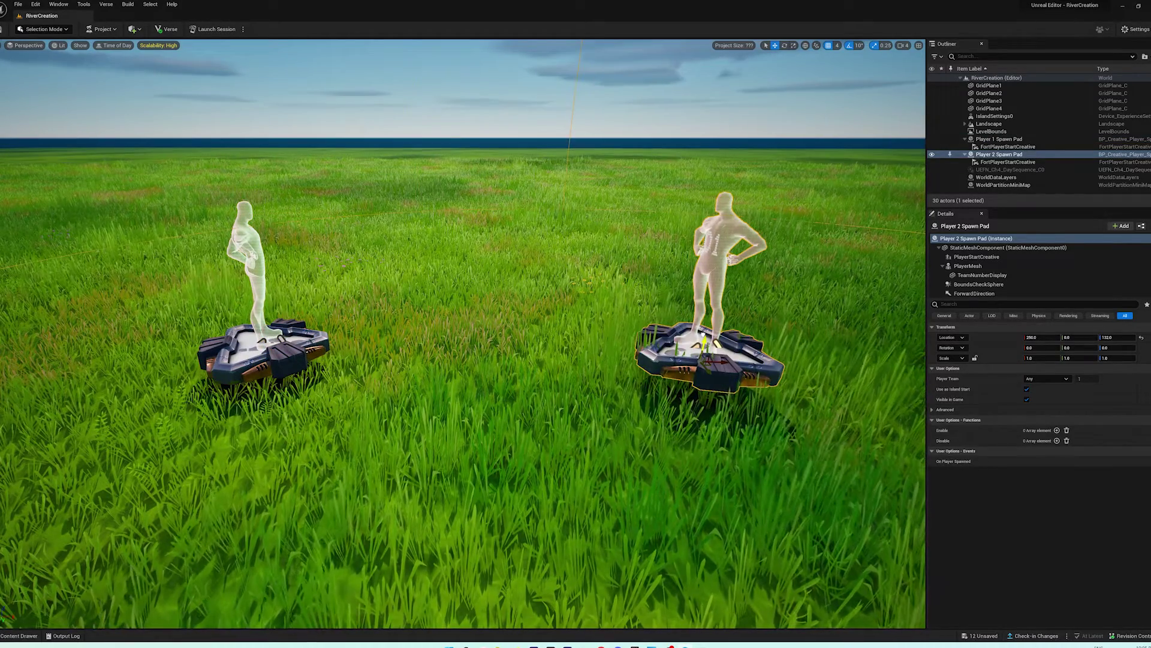
{"action": "left_click_drag", "start_coordinate": [704, 334], "coordinate": [703, 341]}
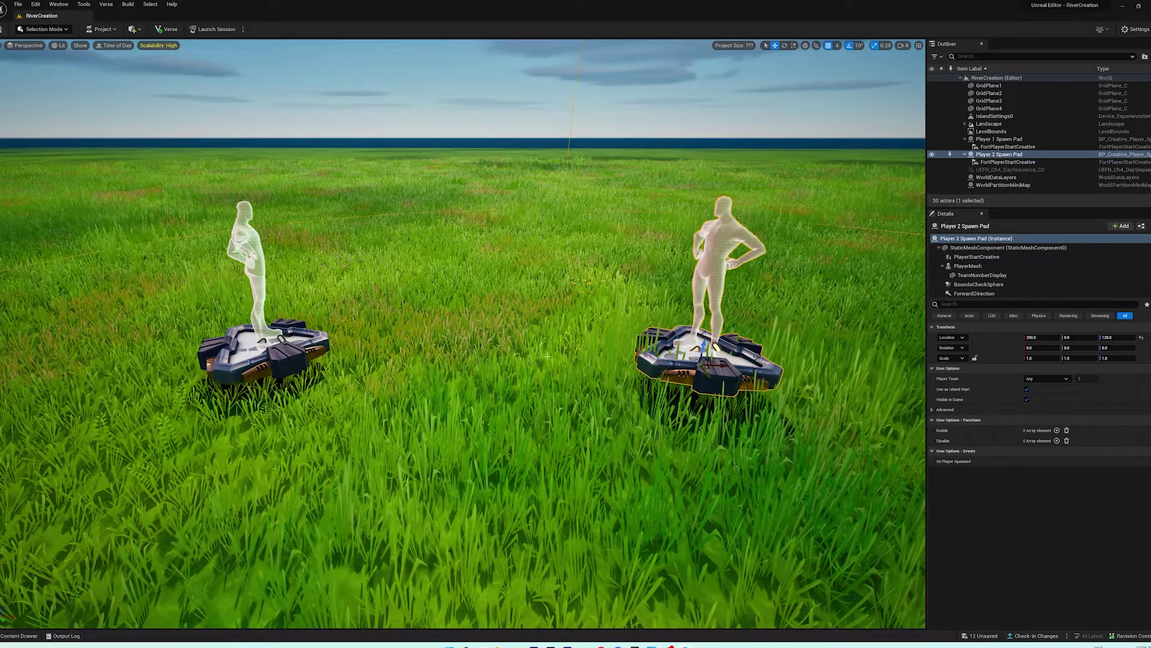
{"action": "left_click", "coordinate": [270, 351]}
{"action": "key", "text": "End"}
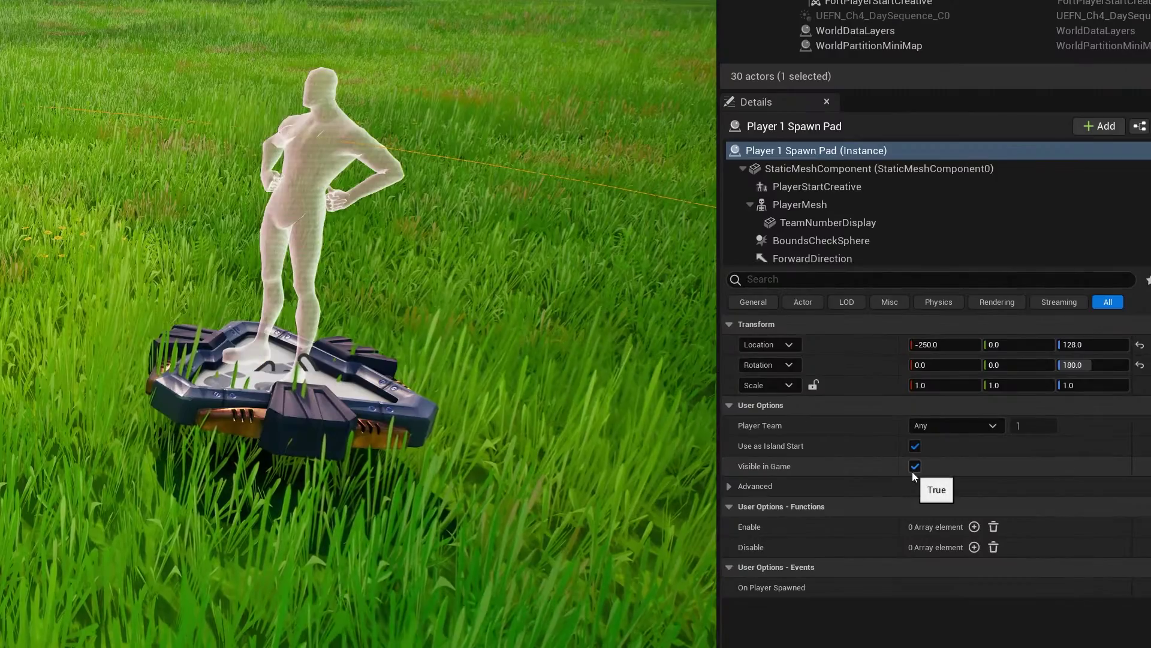
- Turn off Visible in Game for both the Player 1 and Player 2 spawn pads
{"action": "left_click", "coordinate": [1027, 399]}
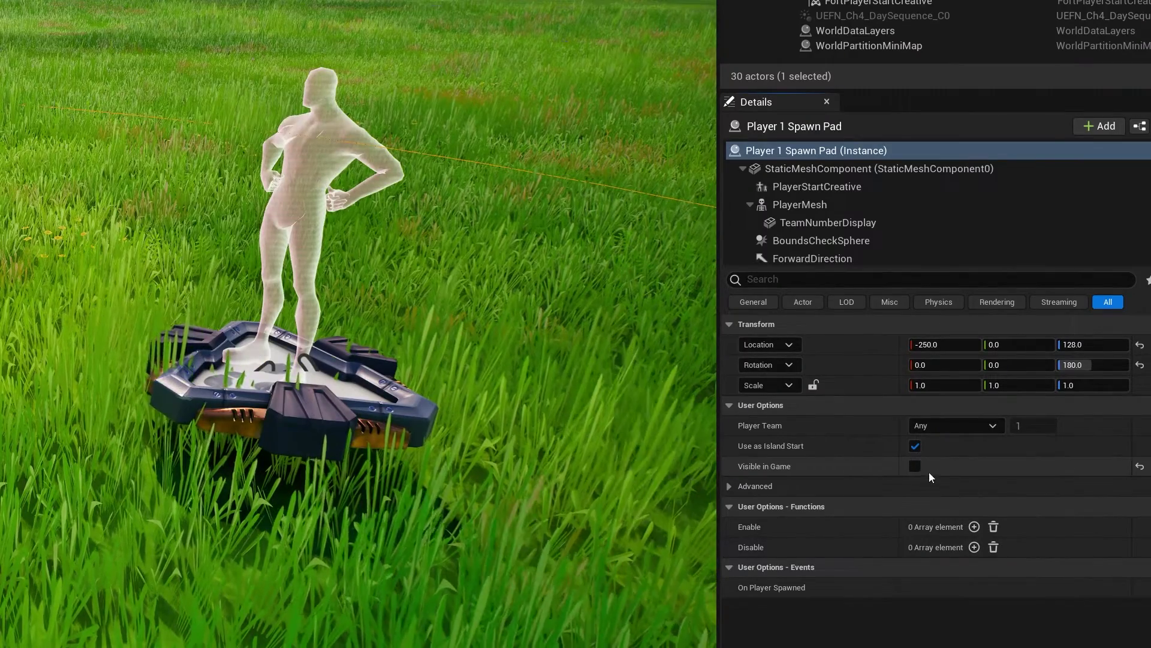
{"action": "left_click", "coordinate": [312, 312]}
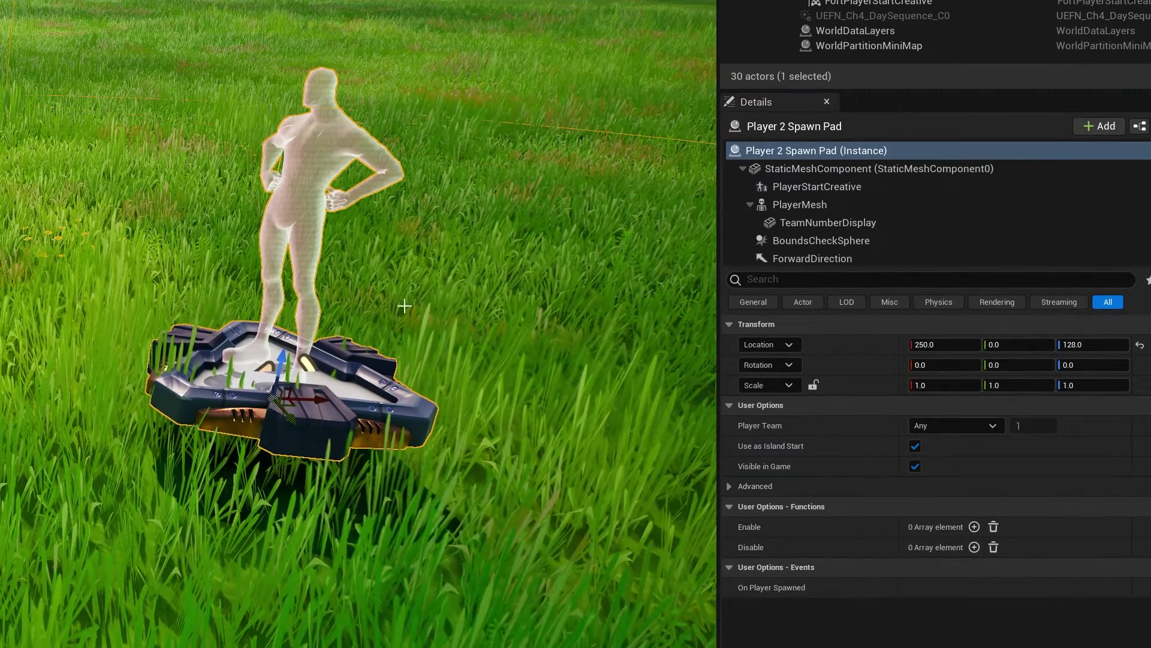
{"action": "left_click", "coordinate": [915, 467]}
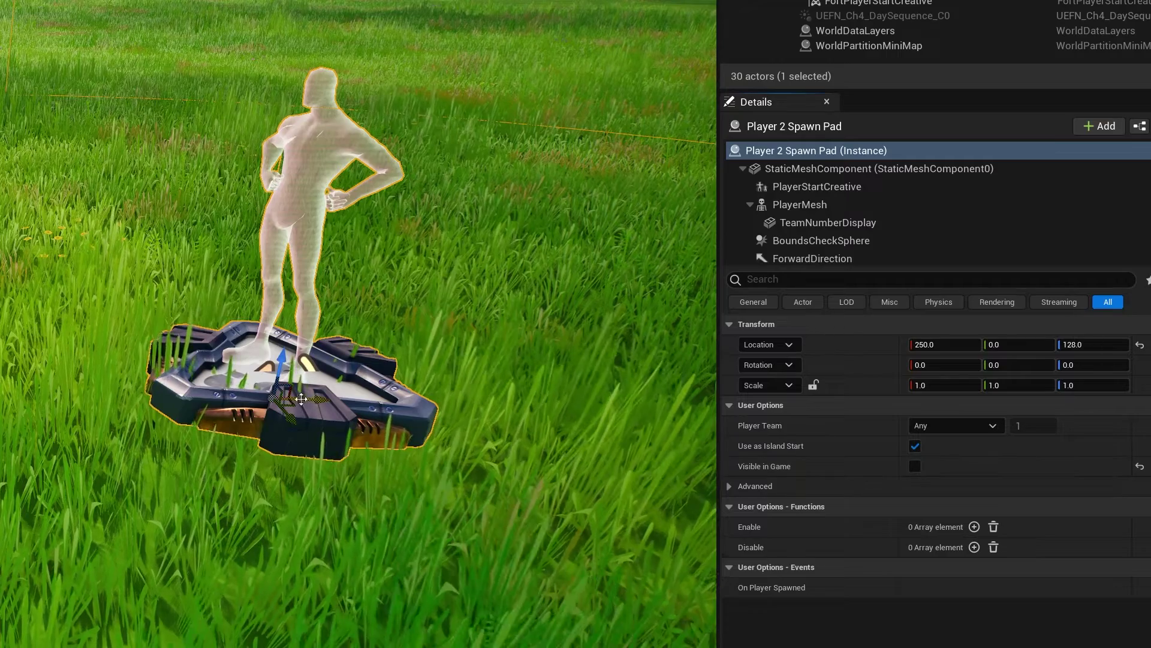
- Raise the IslandSettings0 device above the landscape, between the two spawn pads
{"action": "right_click_drag", "start_coordinate": [332, 280], "coordinate": [414, 281]}
{"action": "scroll", "coordinate": [358, 324], "scroll_direction": "down", "scroll_amount": 5}
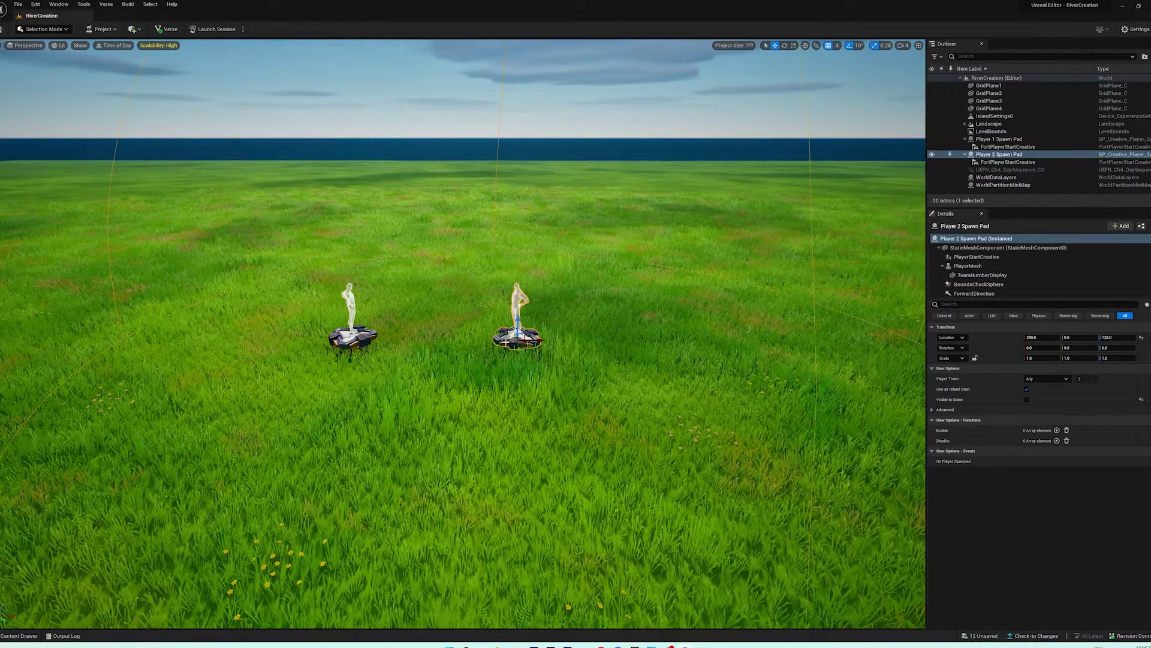
{"action": "right_click_drag", "start_coordinate": [511, 344], "coordinate": [668, 391]}
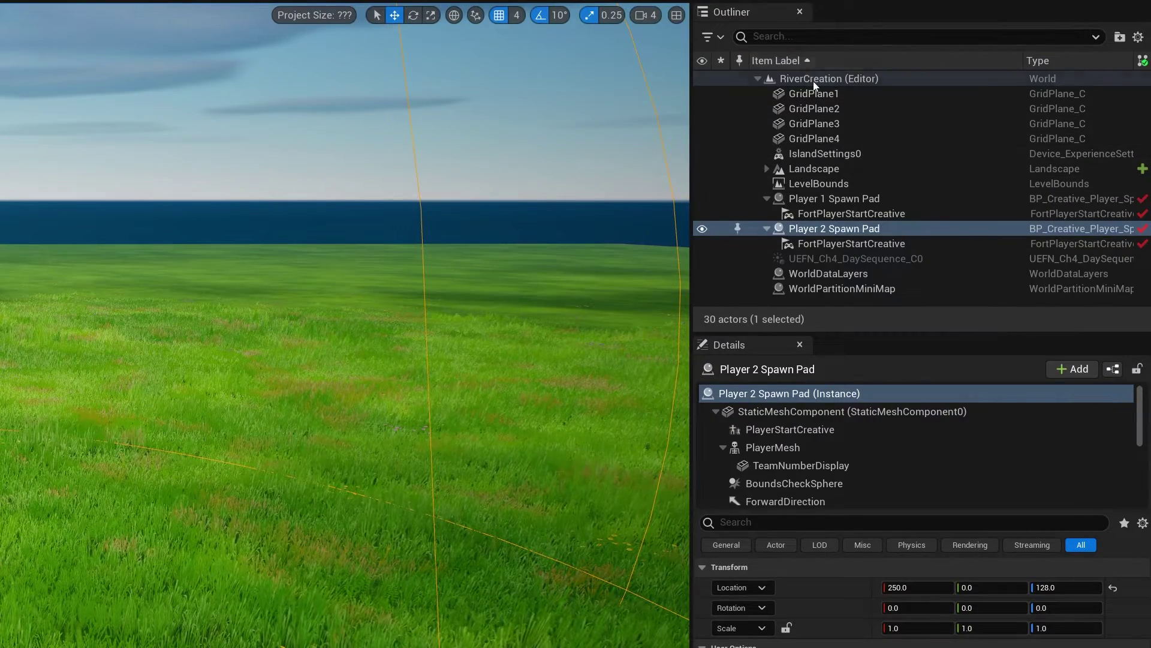
{"action": "left_click", "coordinate": [838, 156]}
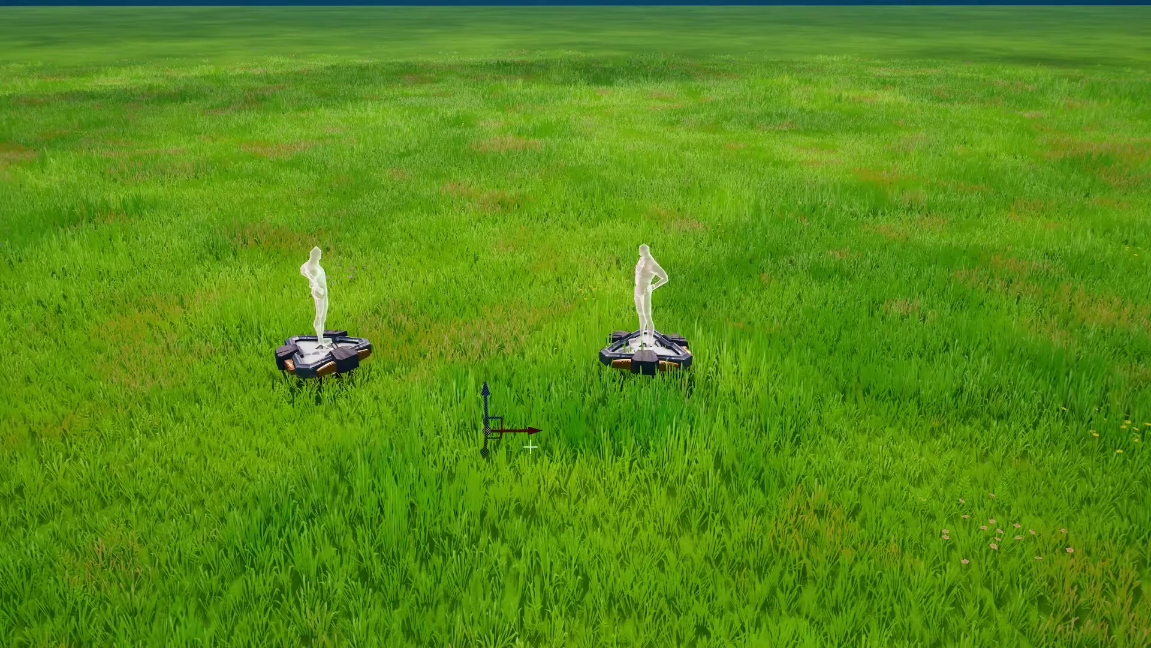
{"action": "left_click_drag", "start_coordinate": [498, 399], "coordinate": [492, 177]}
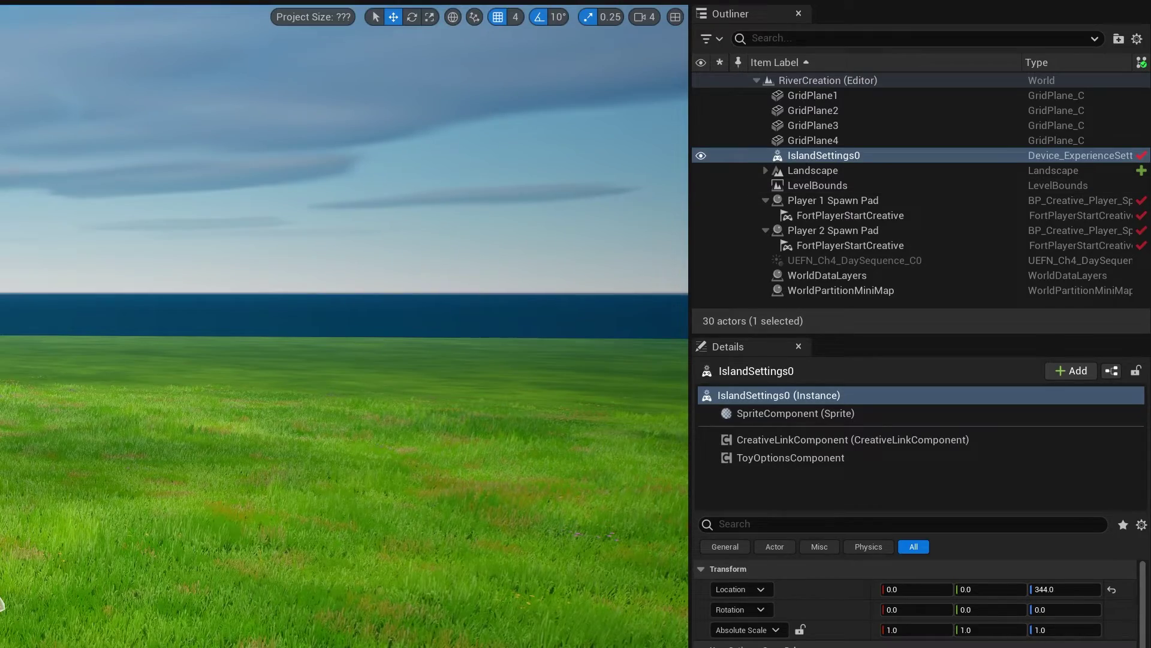
{"action": "right_click_drag", "start_coordinate": [462, 336], "coordinate": [467, 376]}
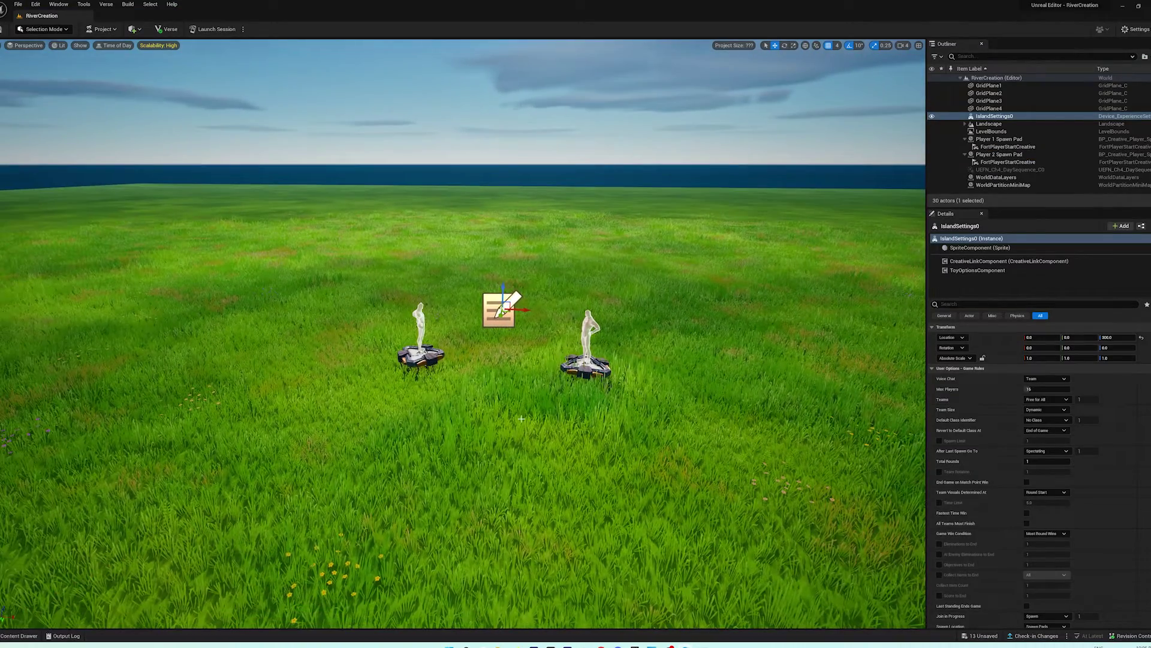
- Create a new landscape edit layer for sculpting and name it Water
{"action": "key", "text": "shift+2"}
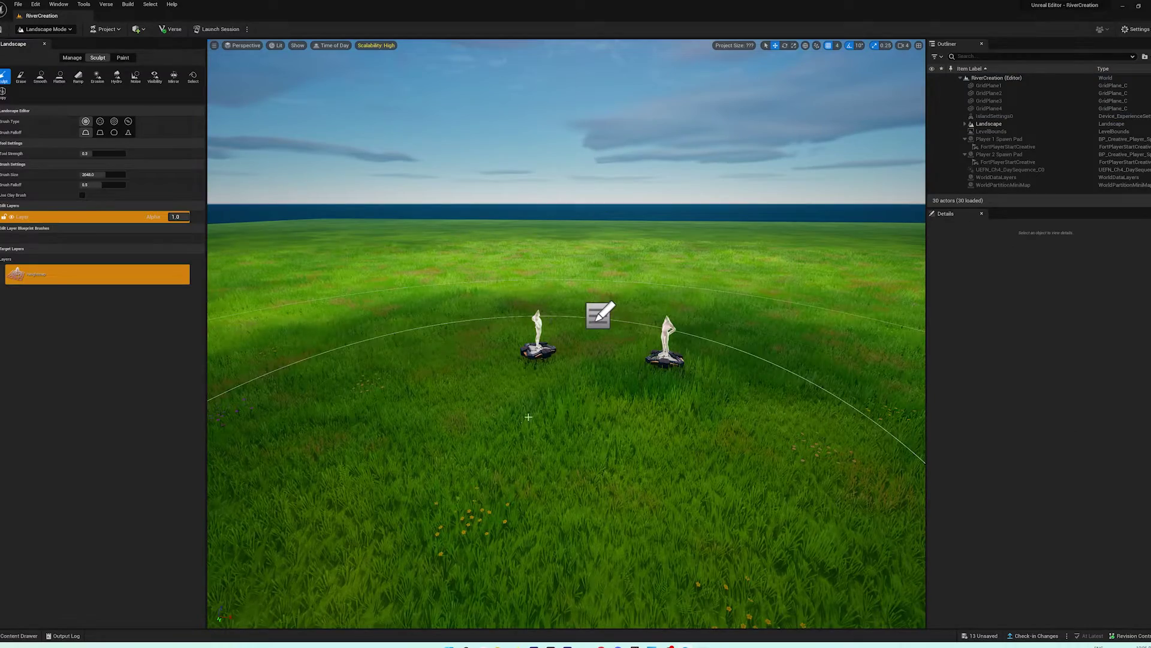
{"action": "scroll", "coordinate": [586, 399], "scroll_direction": "down", "scroll_amount": 6}
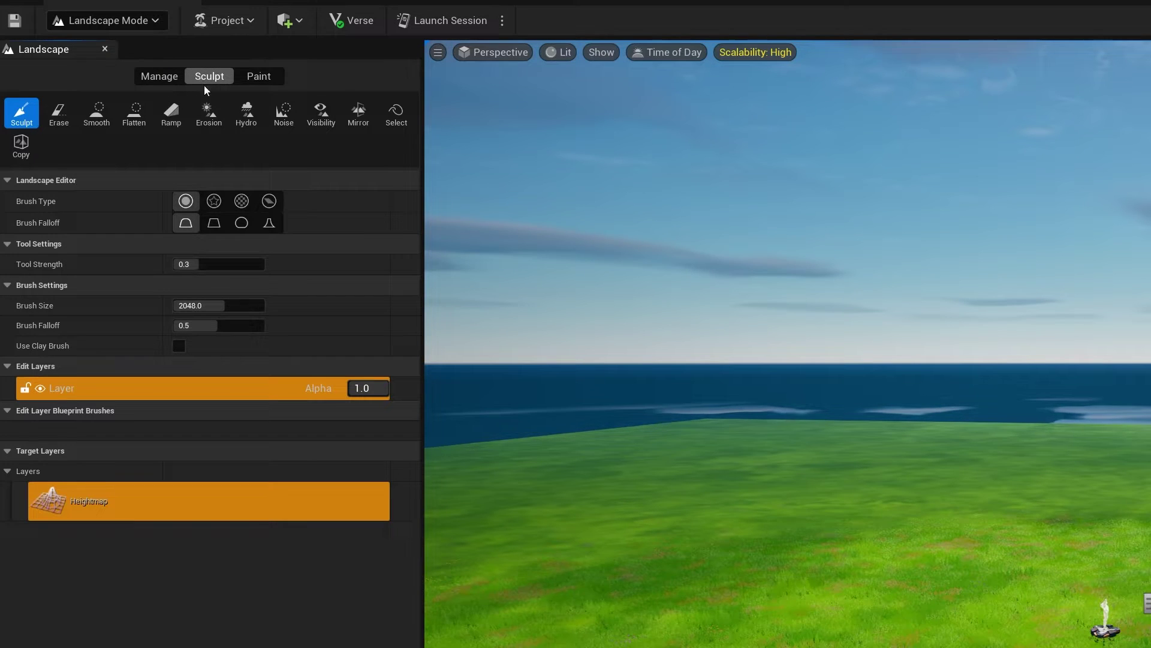
{"action": "right_click", "coordinate": [83, 387]}
{"action": "left_click", "coordinate": [109, 419]}
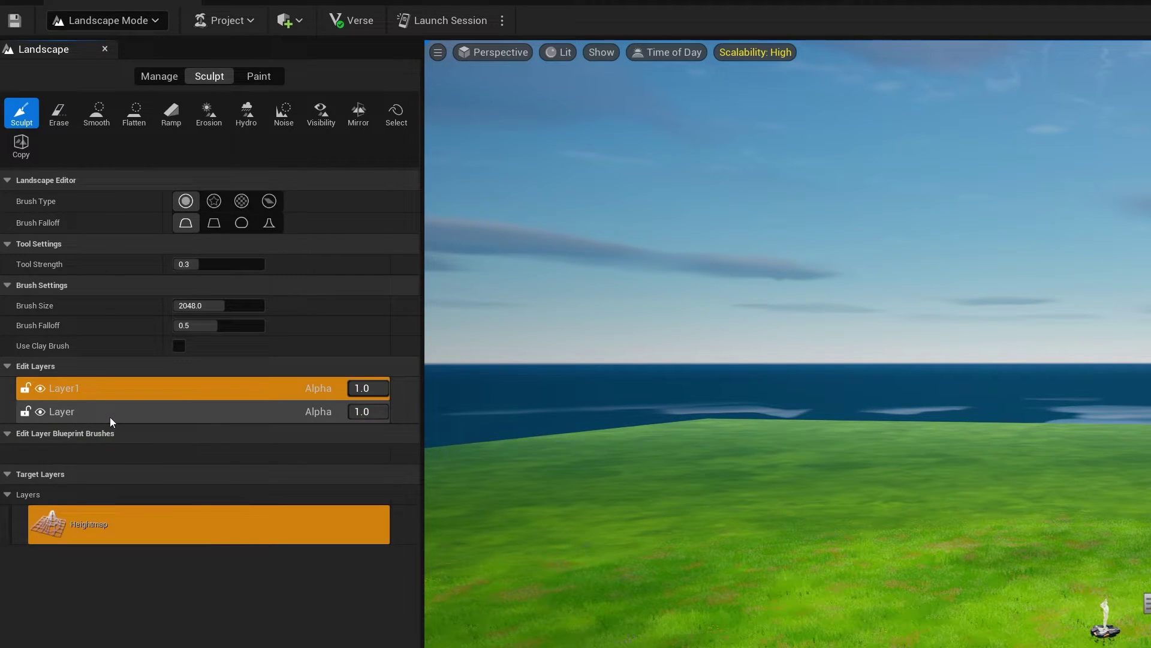
{"action": "double_click", "coordinate": [67, 391]}
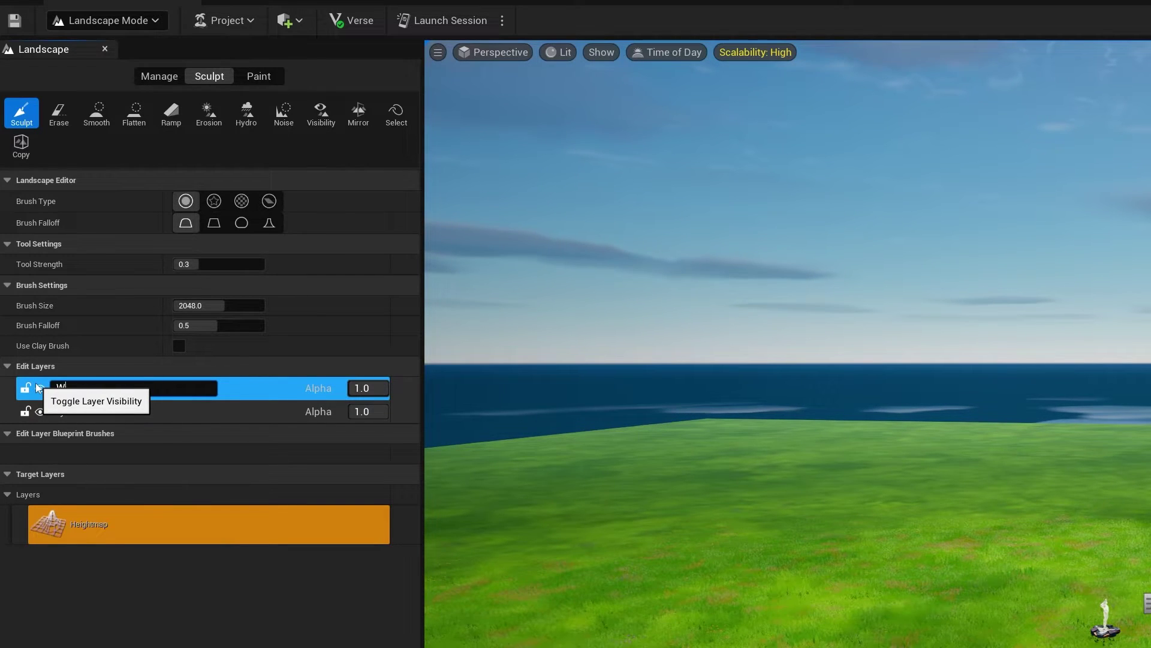
{"action": "key", "text": "Return"}
{"action": "double_click", "coordinate": [73, 392]}
{"action": "key", "text": "Return"}
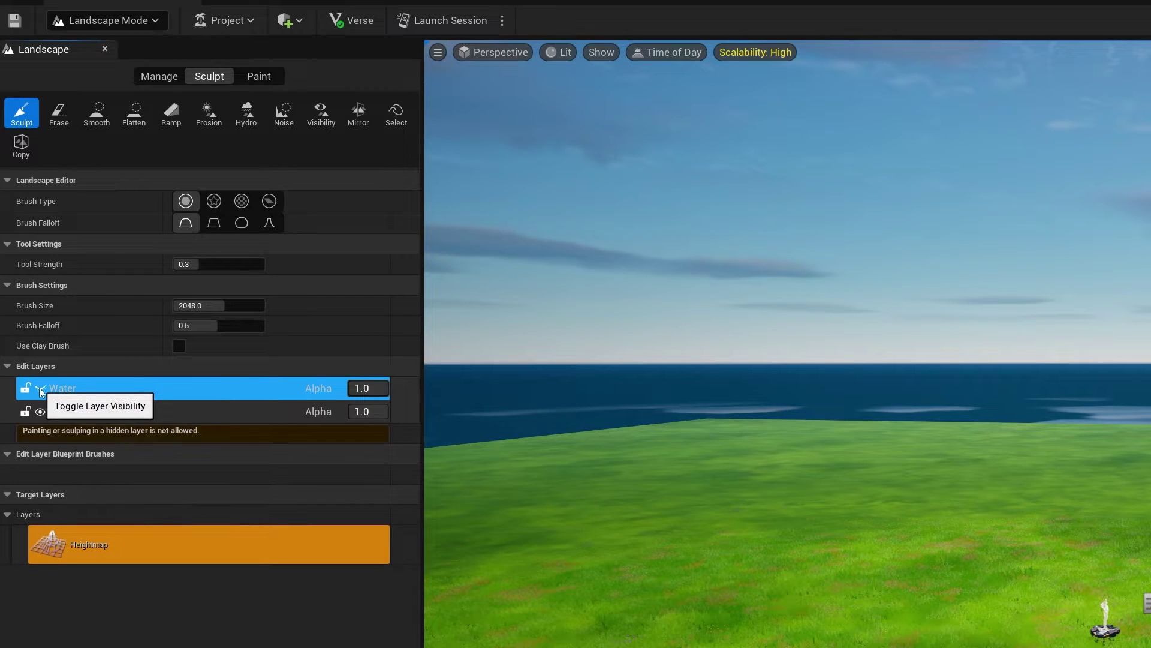
- Try the visibility and lock toggles on the Water edit layer, leaving the layer visible and unlocked
{"action": "left_click", "coordinate": [32, 389]}
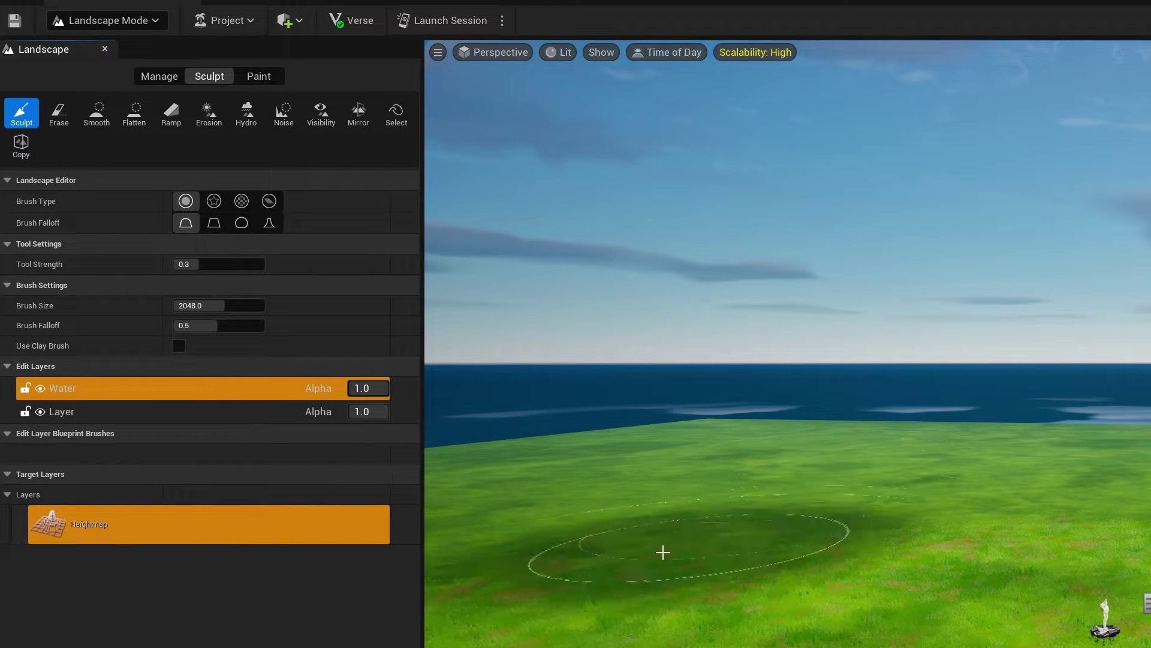
{"action": "left_click", "coordinate": [24, 390]}
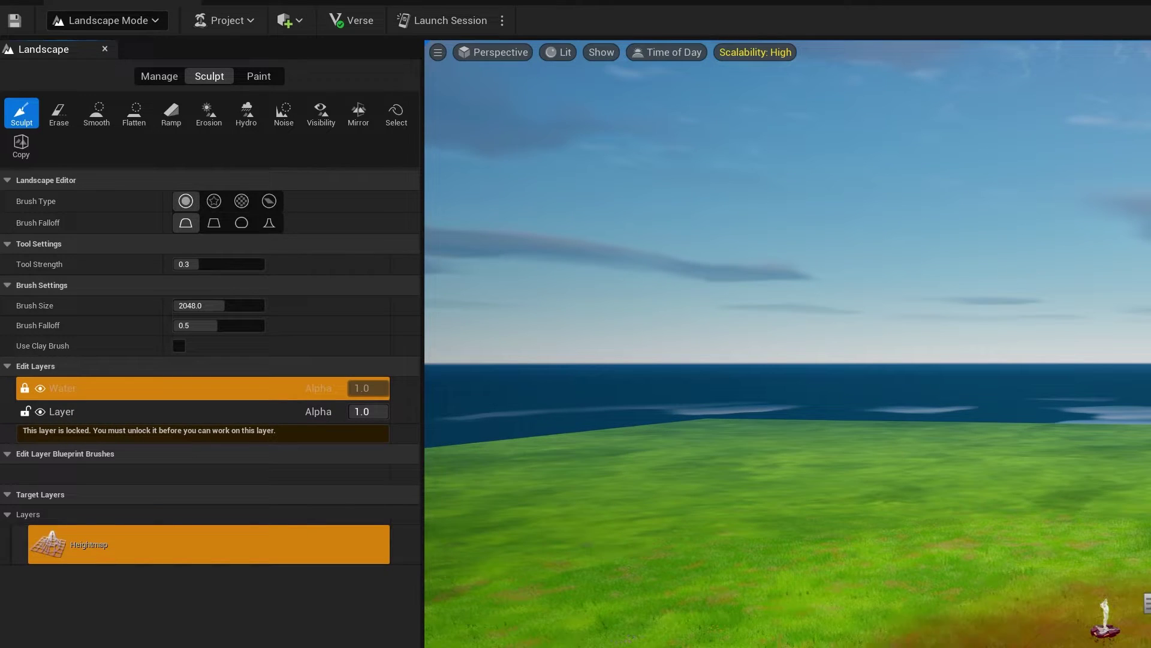
{"action": "left_click", "coordinate": [25, 388]}
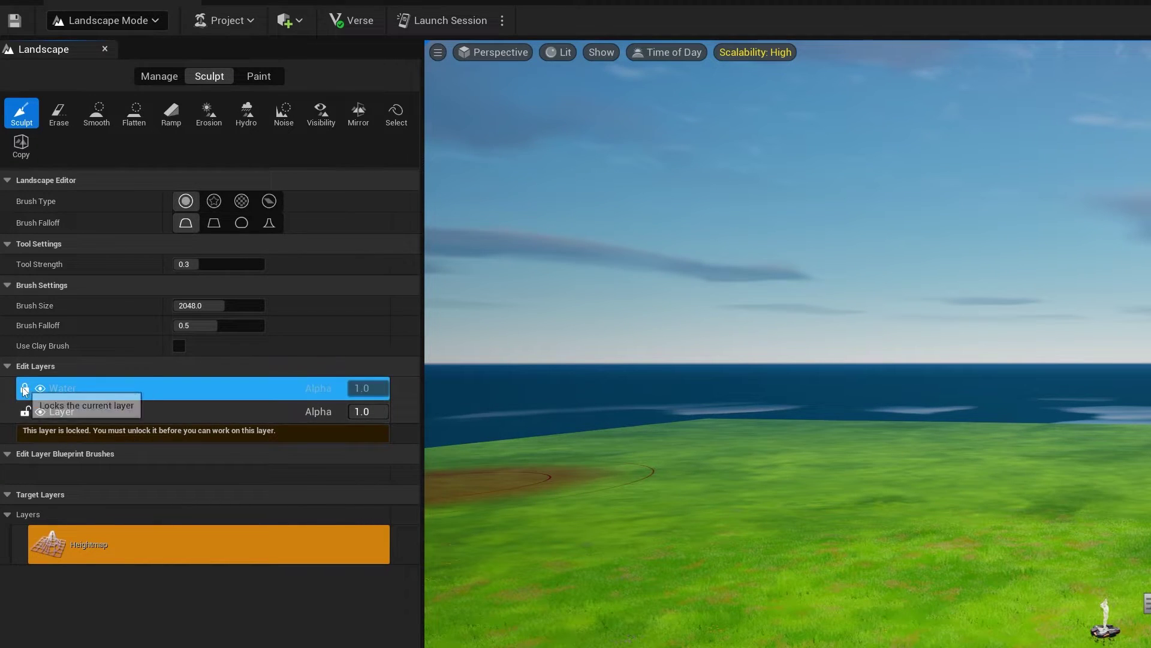
- Reserve the Water edit layer for splines and accept clearing its content
{"action": "right_click", "coordinate": [142, 389]}
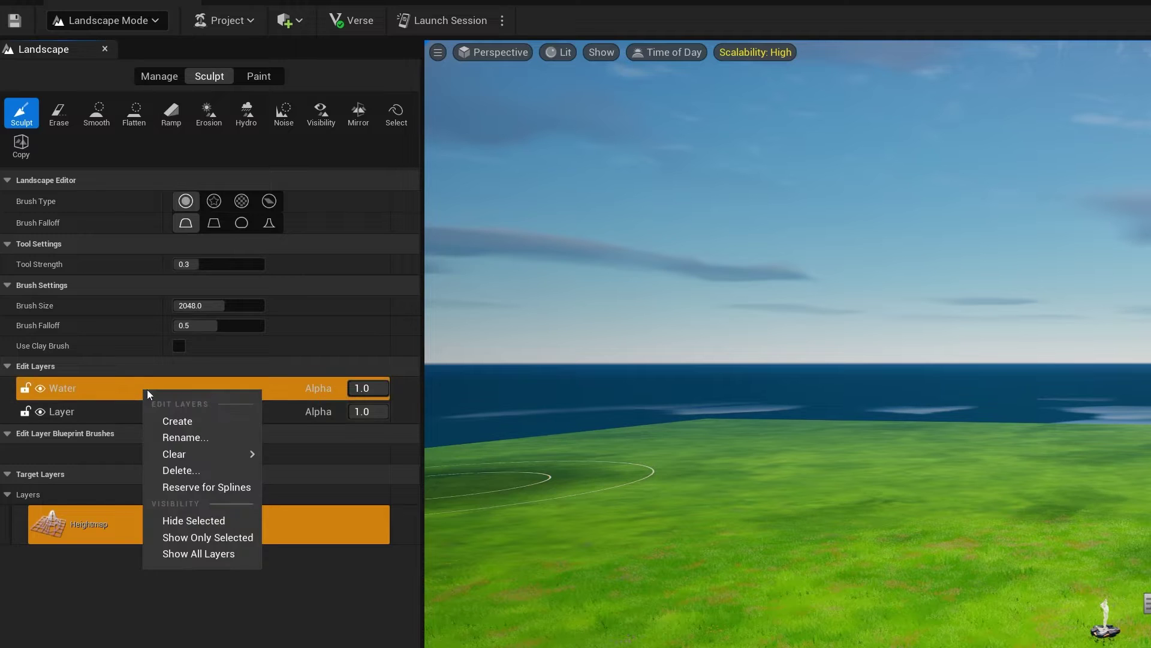
{"action": "left_click", "coordinate": [227, 488]}
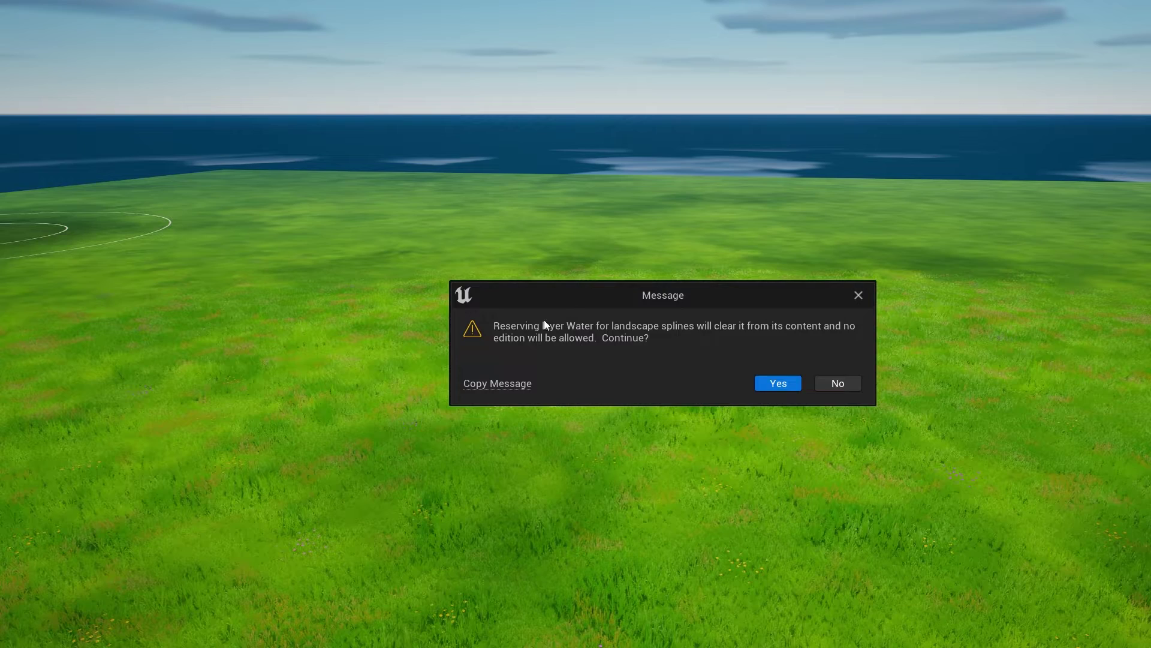
{"action": "left_click", "coordinate": [779, 385]}
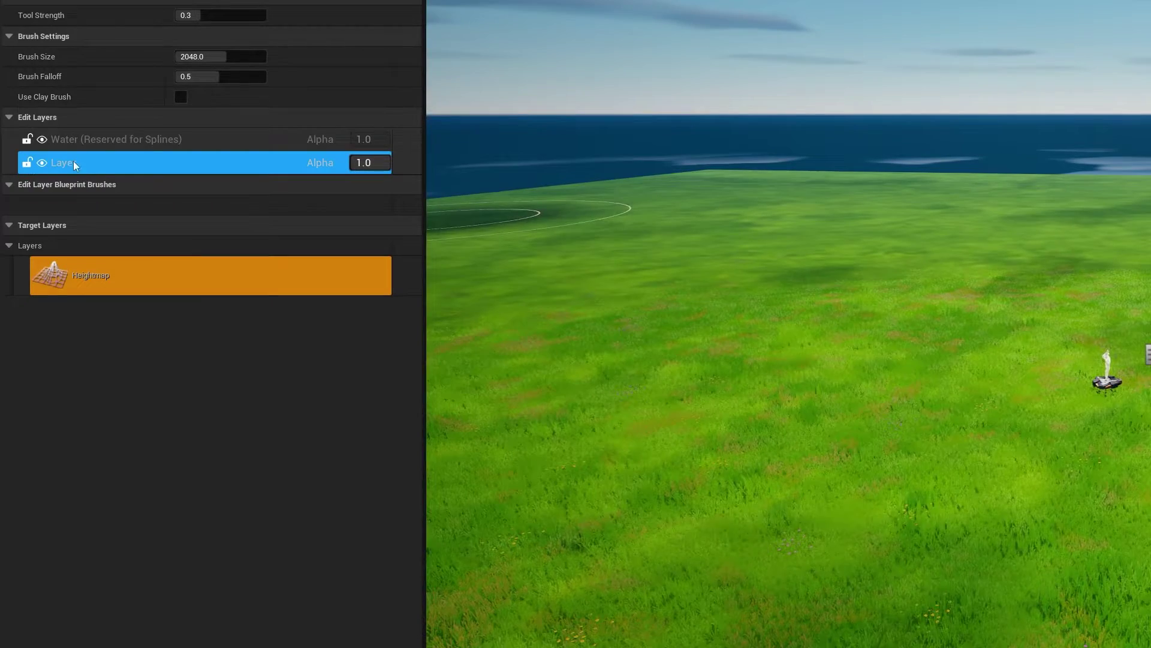
- Try a sculpt stroke on the base edit layer, undo it and save the level
{"action": "left_click_drag", "start_coordinate": [421, 617], "coordinate": [461, 586]}
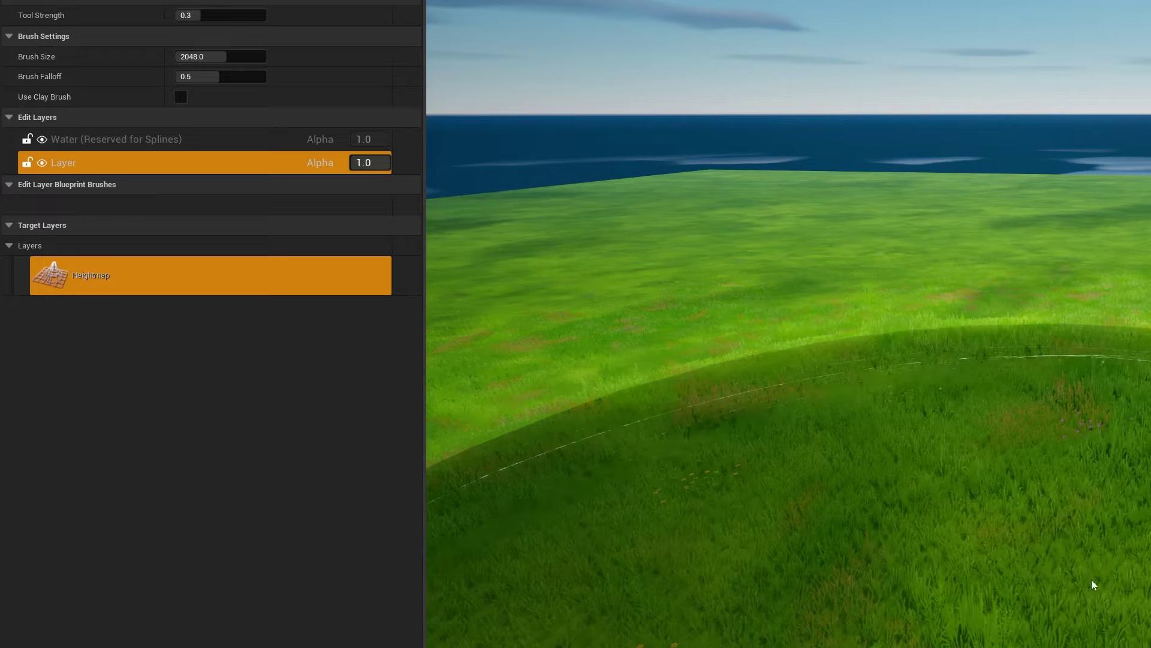
{"action": "key", "text": "ctrl+z"}
{"action": "key", "text": "ctrl+s"}
- Make the Water edit layer active and open the Fortnite > Environment > Water content folder
{"action": "scroll", "coordinate": [1141, 462], "scroll_direction": "down", "scroll_amount": 3}
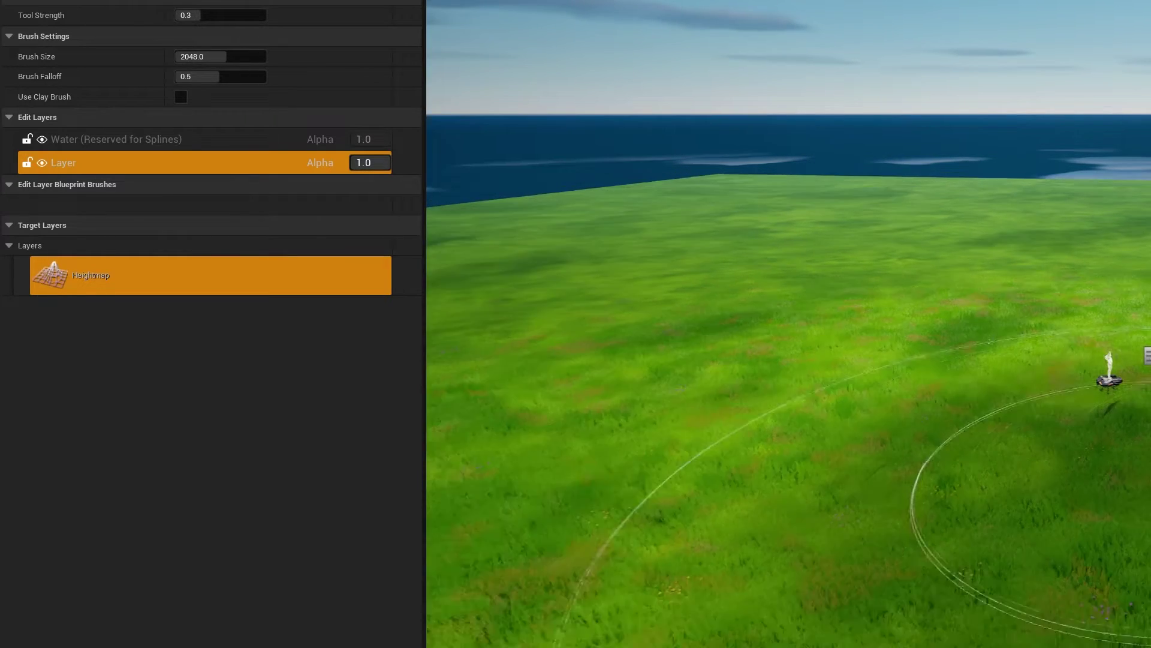
{"action": "left_click", "coordinate": [164, 146]}
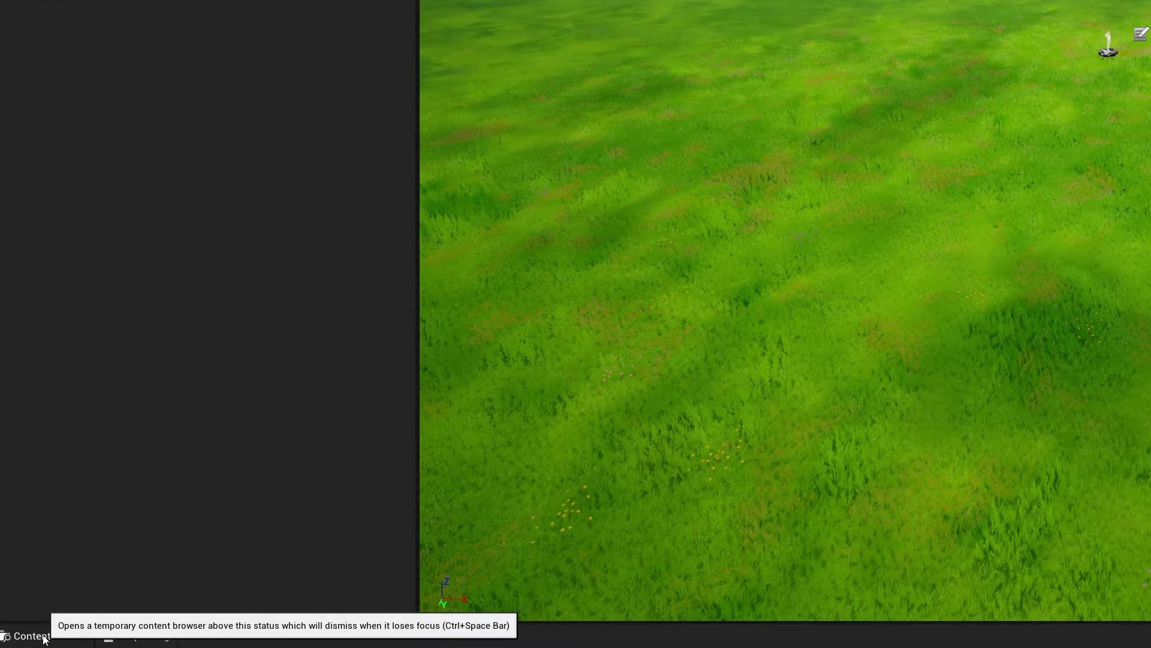
{"action": "left_click", "coordinate": [42, 635]}
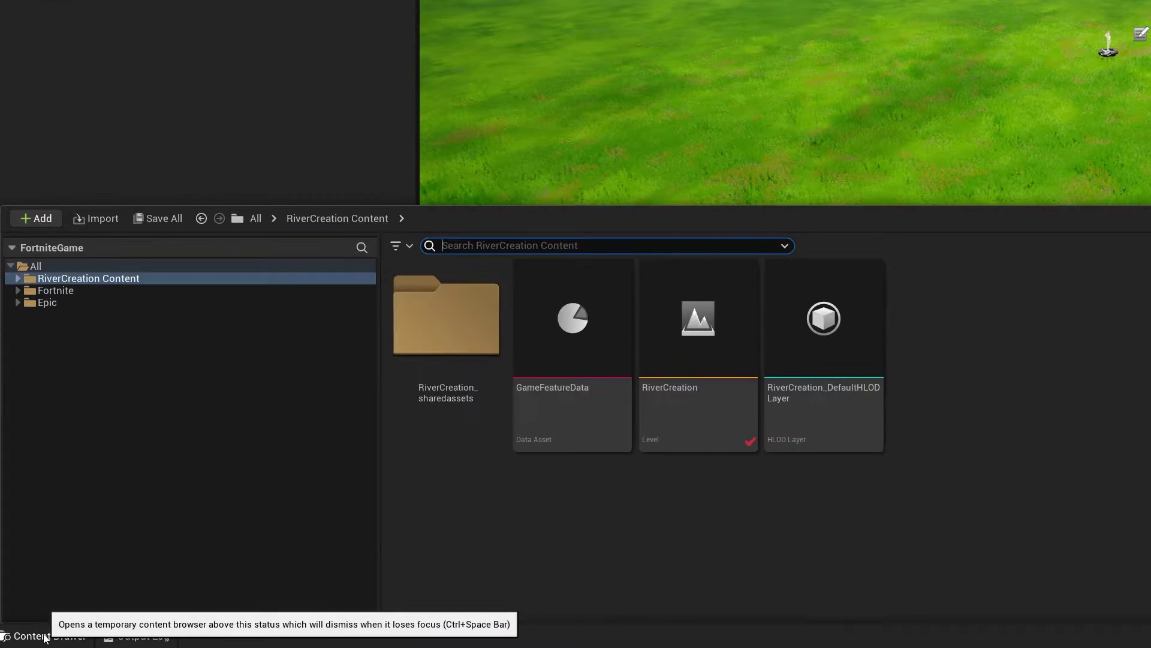
{"action": "left_click", "coordinate": [66, 290]}
{"action": "left_click", "coordinate": [19, 290]}
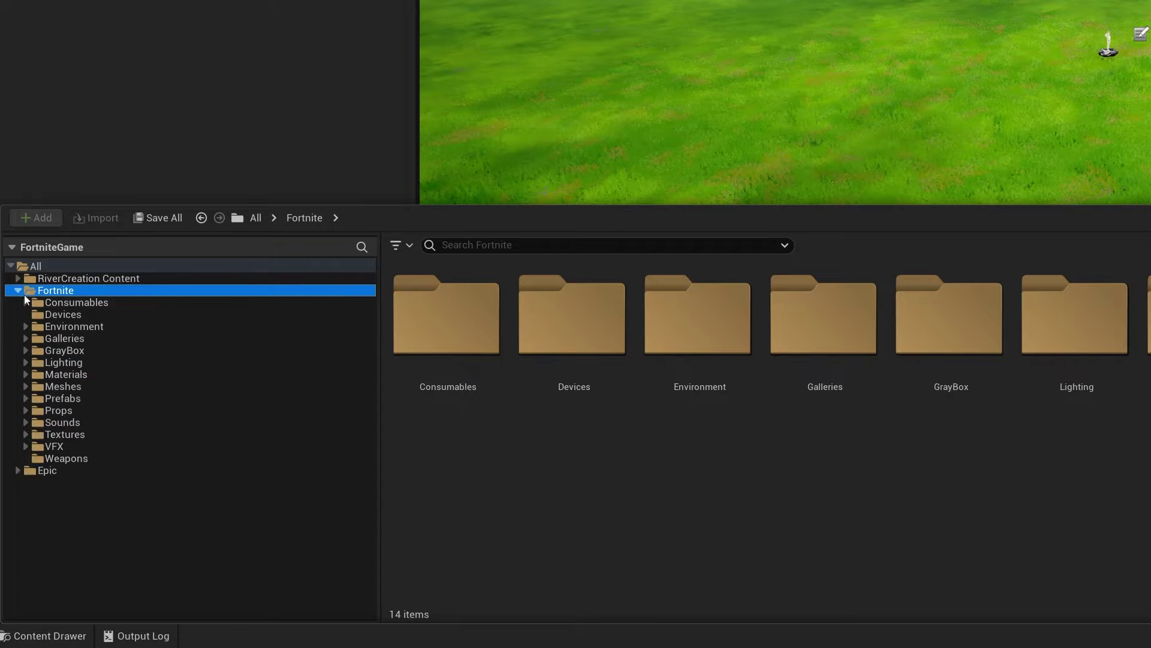
{"action": "left_click", "coordinate": [75, 326]}
{"action": "left_click", "coordinate": [26, 326]}
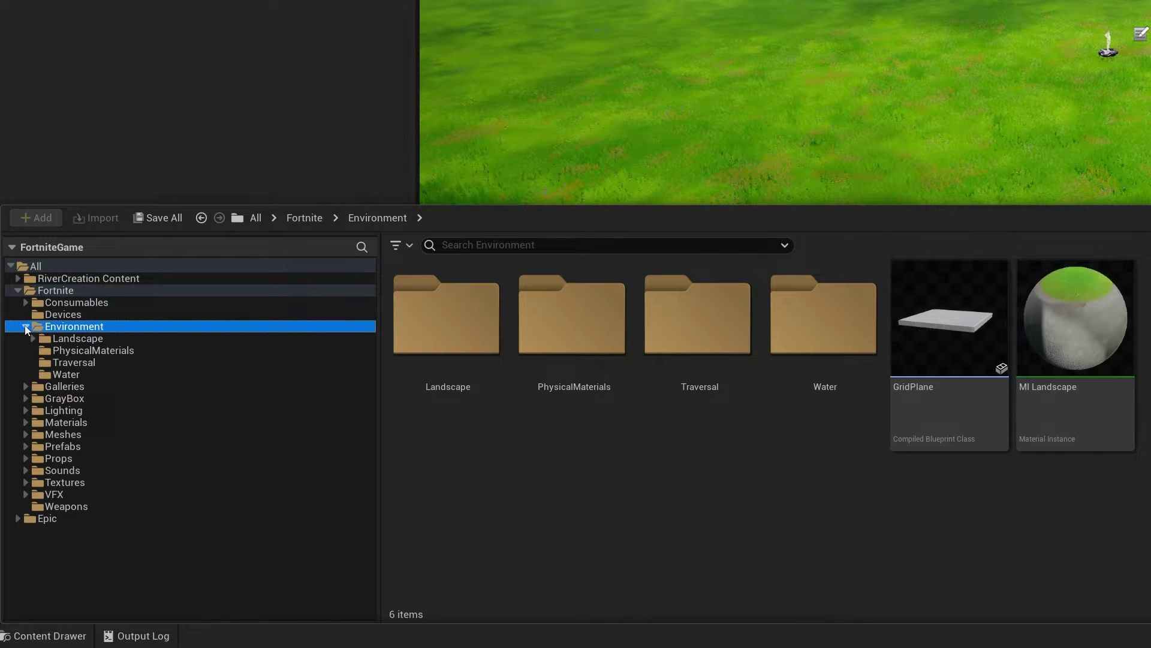
{"action": "left_click", "coordinate": [66, 374]}
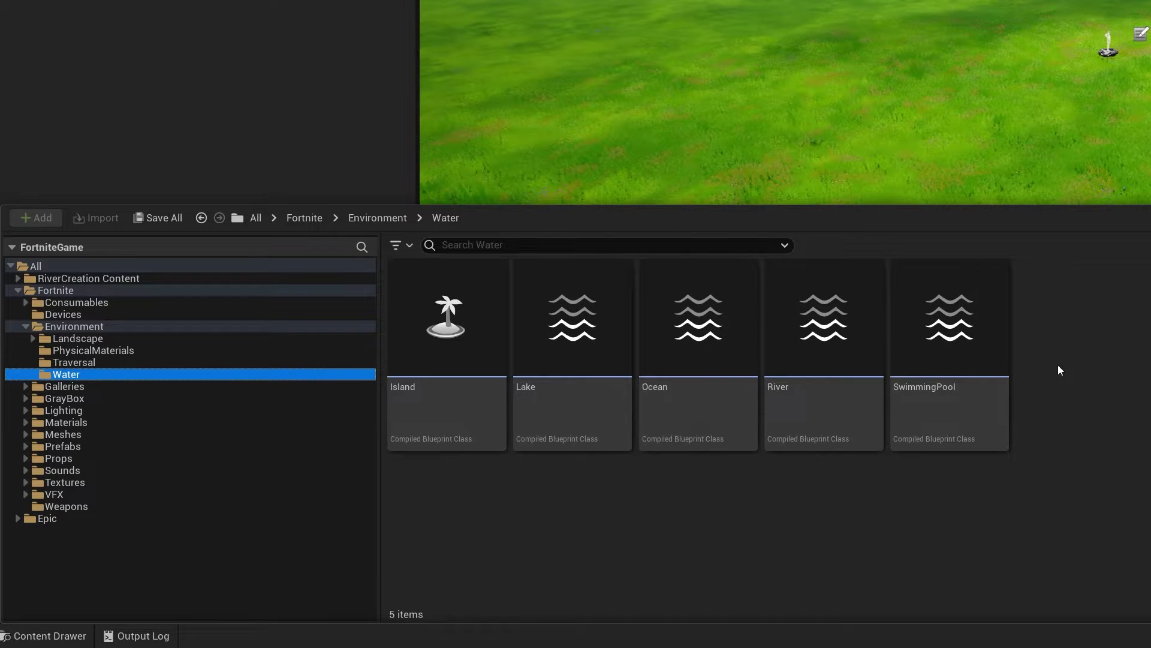
- Place the River water body from the Water folder on the landscape near the player spawn pads
{"action": "left_click_drag", "start_coordinate": [814, 330], "coordinate": [963, 111]}
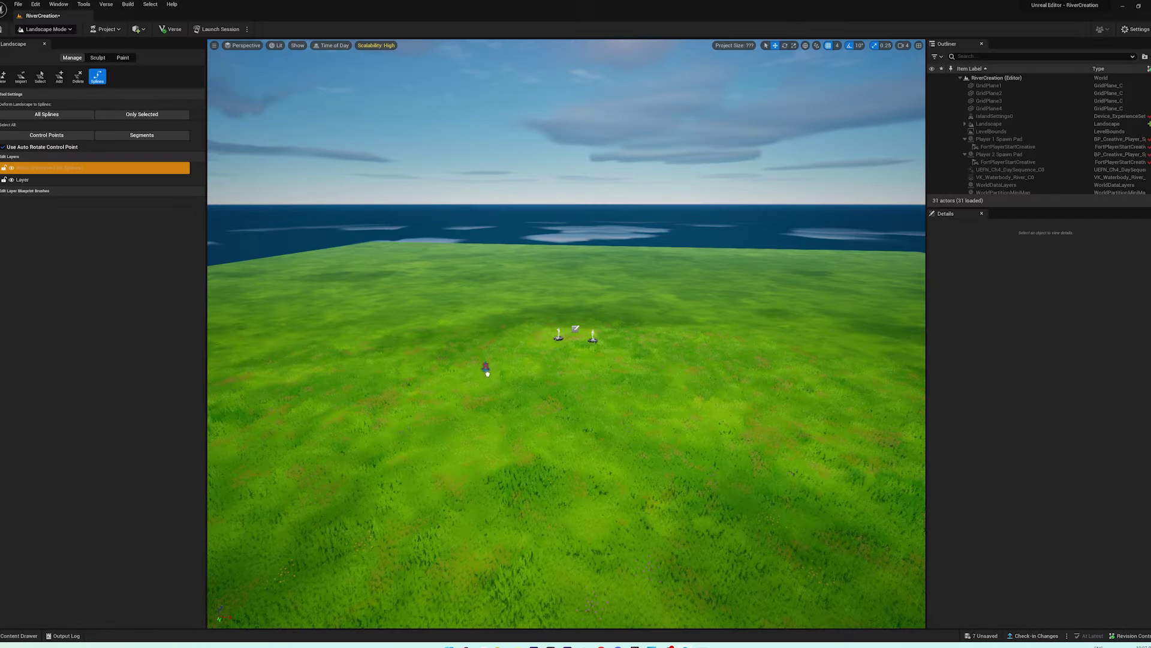
{"action": "left_click_drag", "start_coordinate": [490, 376], "coordinate": [491, 378]}
{"action": "scroll", "coordinate": [729, 463], "scroll_direction": "down", "scroll_amount": 2}
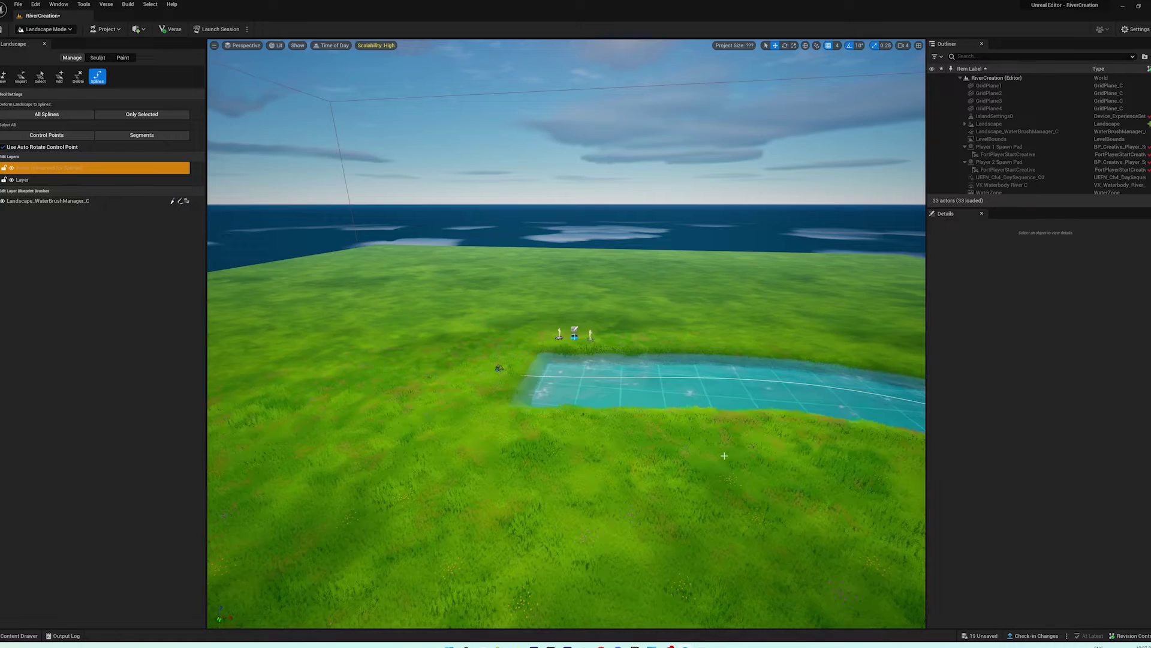
- Switch to Selection mode and move the river away from the spawn pads to about Y 2232
{"action": "right_click_drag", "start_coordinate": [729, 463], "coordinate": [755, 491]}
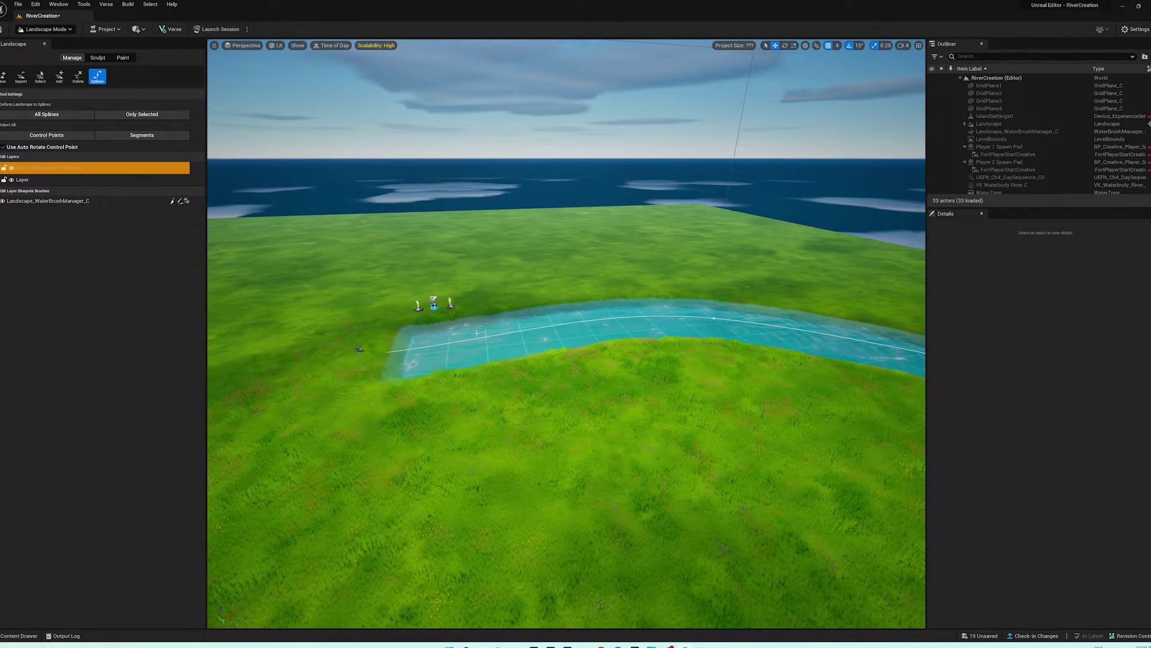
{"action": "scroll", "coordinate": [639, 395], "scroll_direction": "up", "scroll_amount": 4}
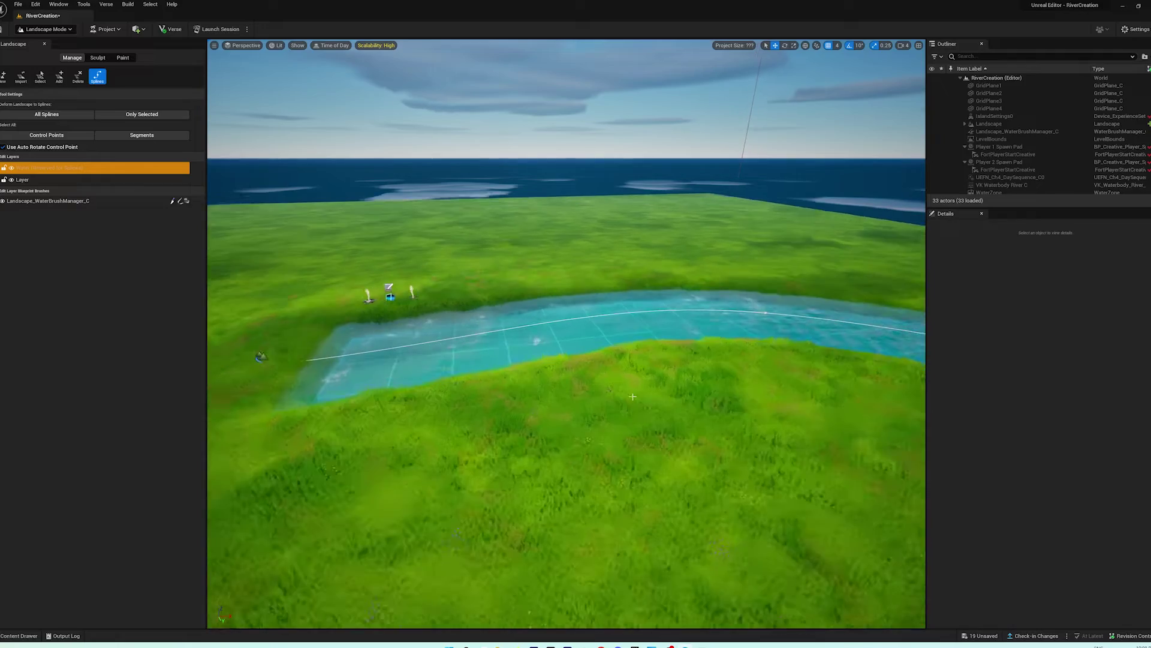
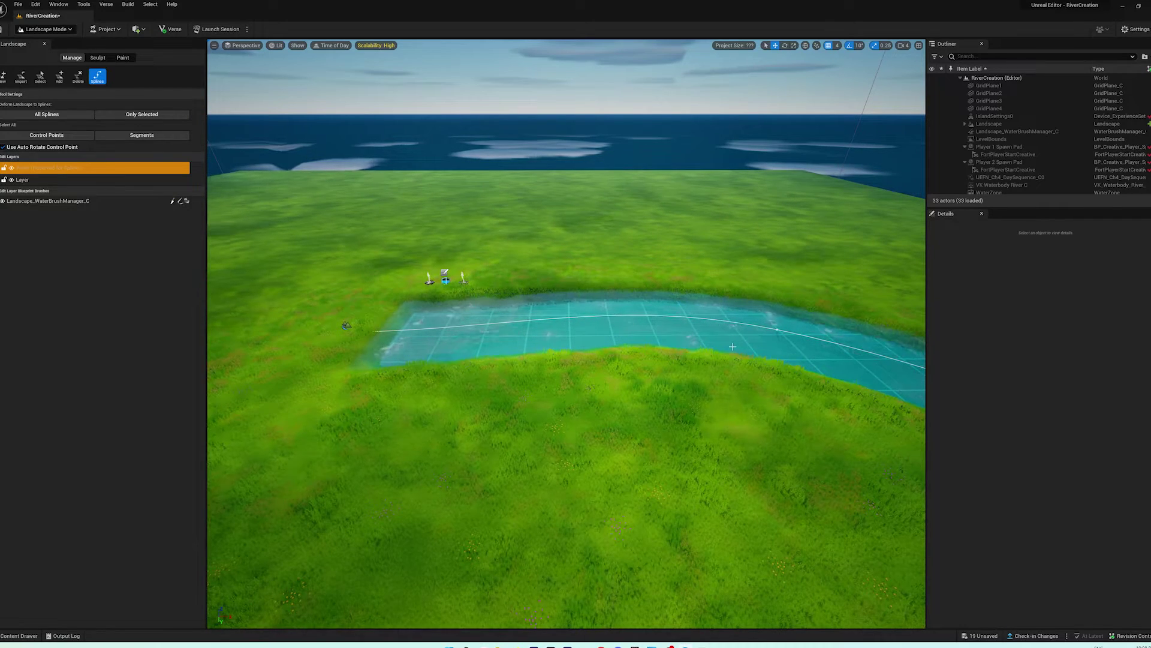
{"action": "key", "text": "shift+1"}
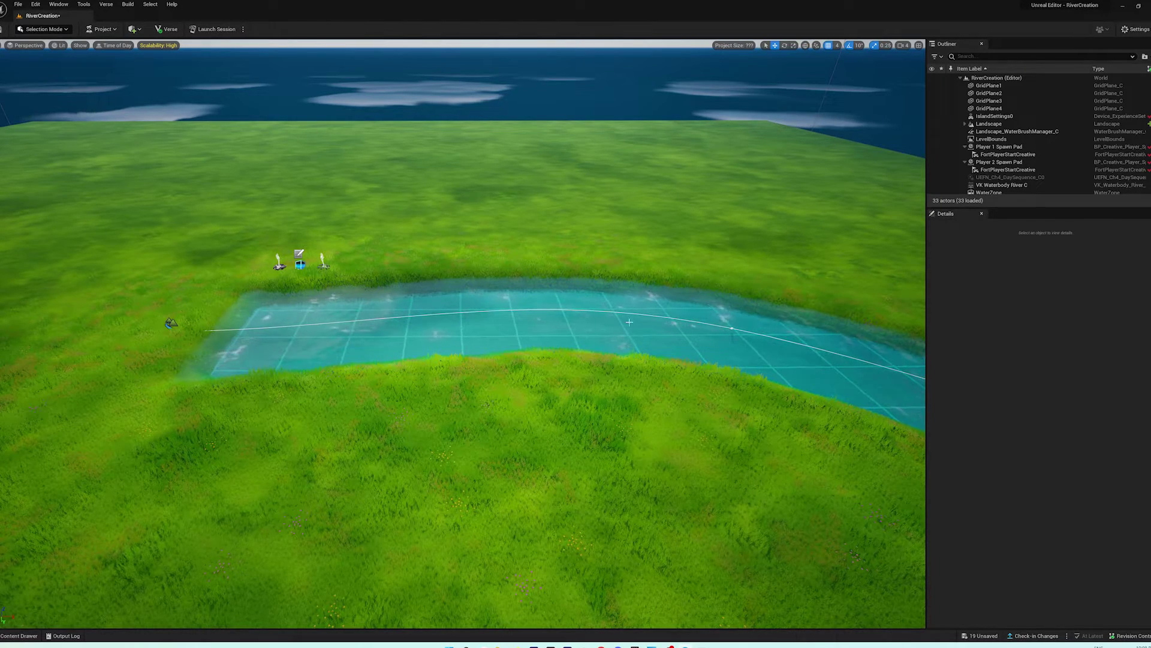
{"action": "left_click", "coordinate": [242, 327]}
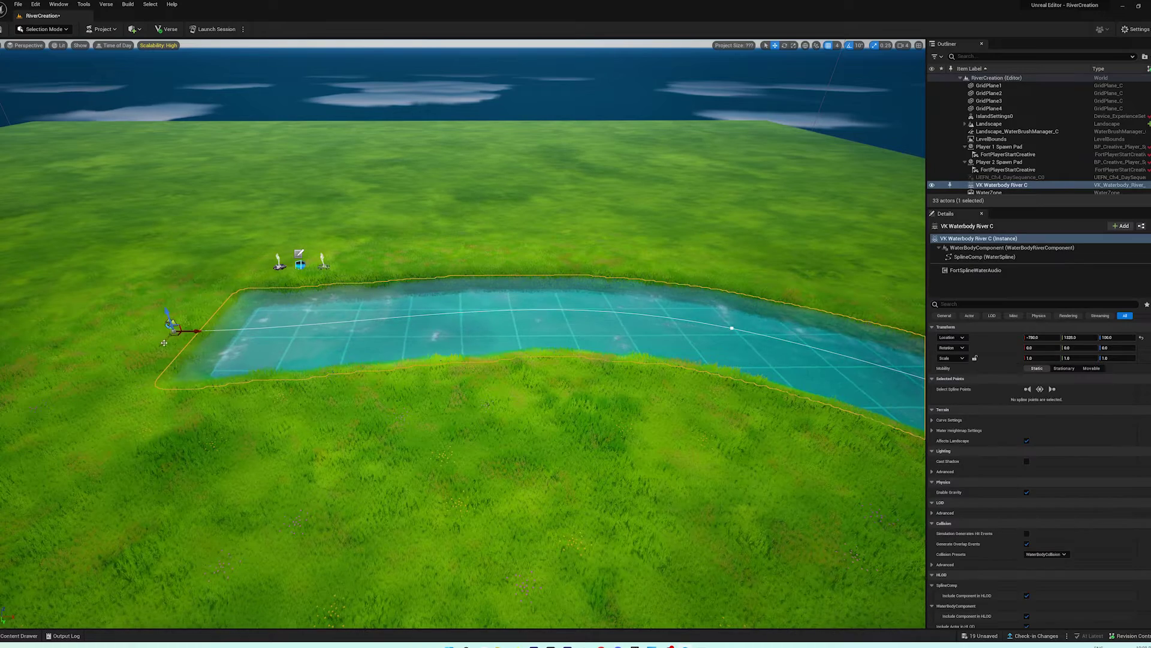
{"action": "left_click_drag", "start_coordinate": [163, 343], "coordinate": [104, 390]}
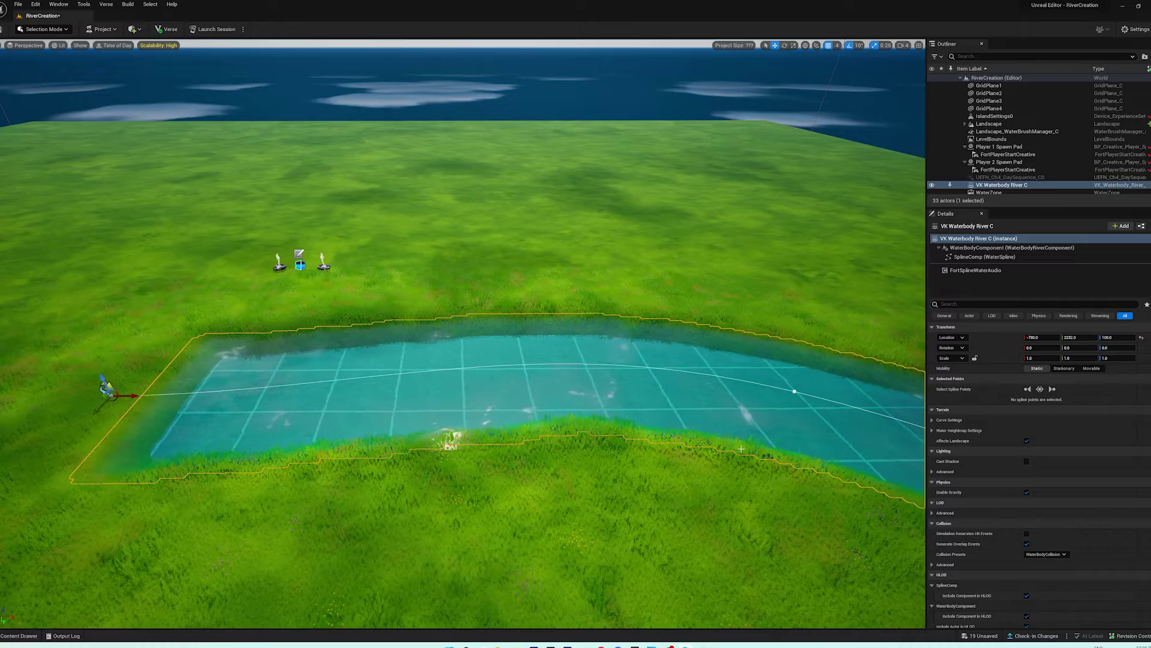
- Select the river's middle spline point and shift it sideways to about Y -1520 to deepen the bend
{"action": "key", "text": "s"}
{"action": "right_click_drag", "start_coordinate": [741, 449], "coordinate": [767, 462]}
{"action": "key", "text": "s"}
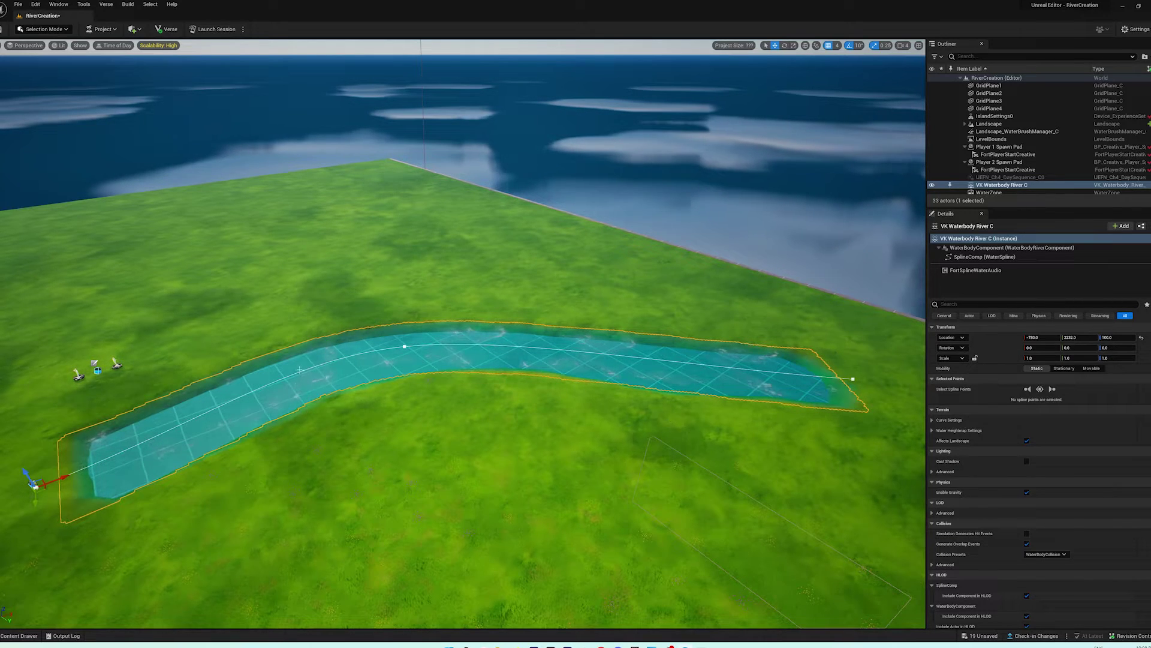
{"action": "right_click_drag", "start_coordinate": [299, 369], "coordinate": [238, 369]}
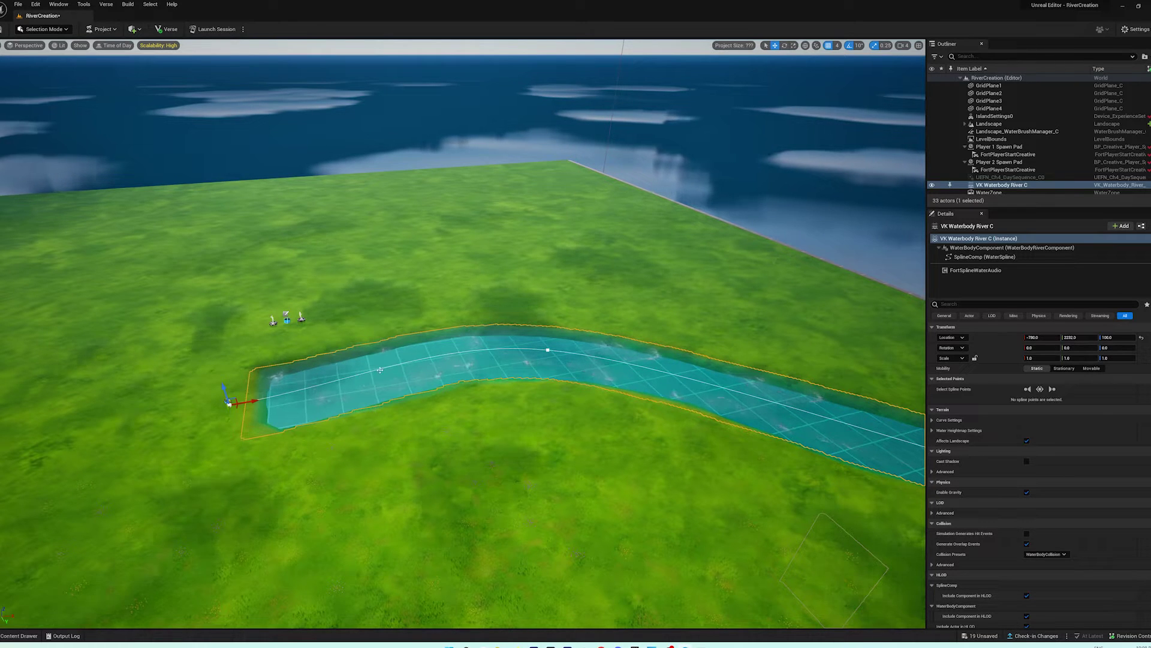
{"action": "left_click", "coordinate": [229, 402]}
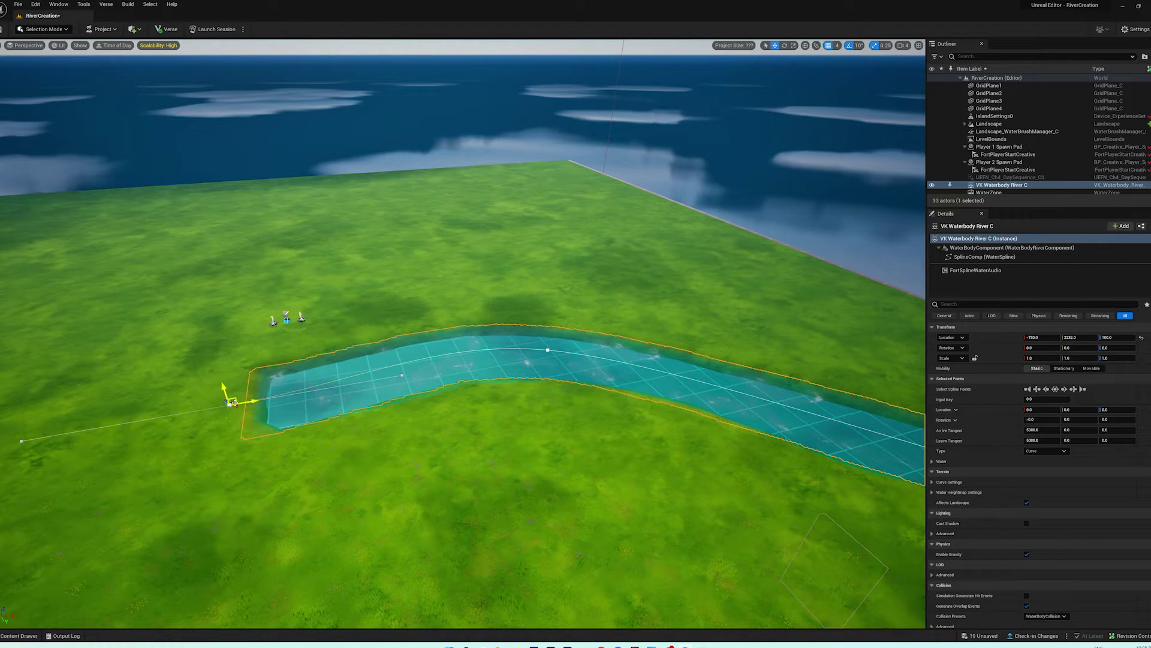
{"action": "left_click", "coordinate": [547, 350]}
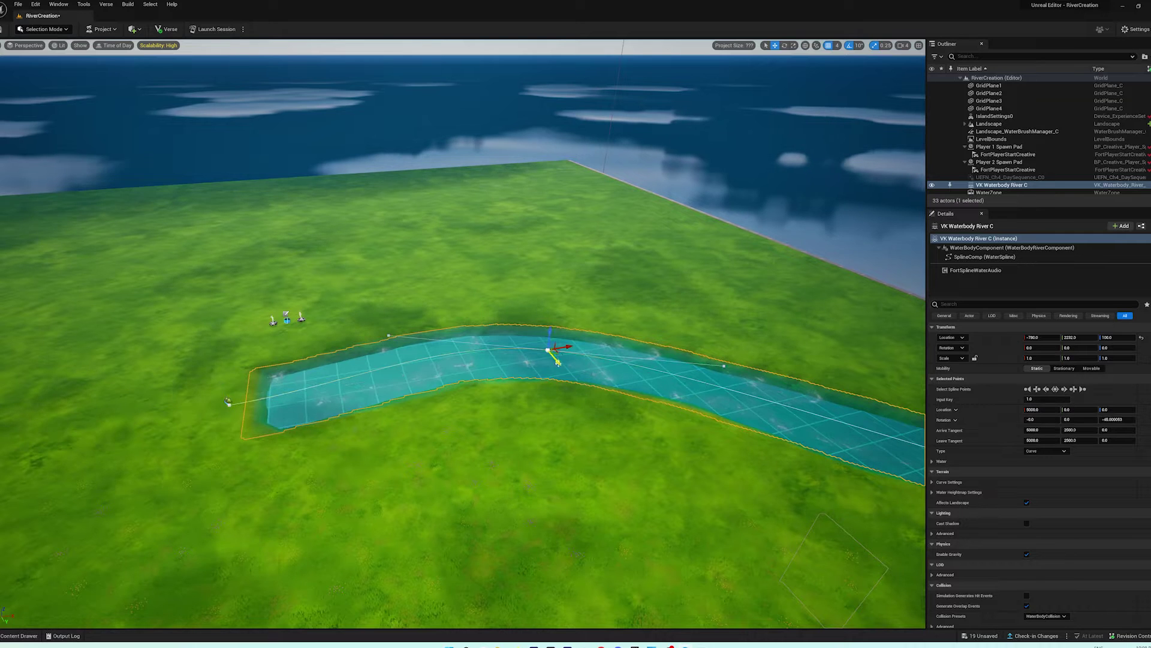
{"action": "left_click_drag", "start_coordinate": [557, 362], "coordinate": [525, 304]}
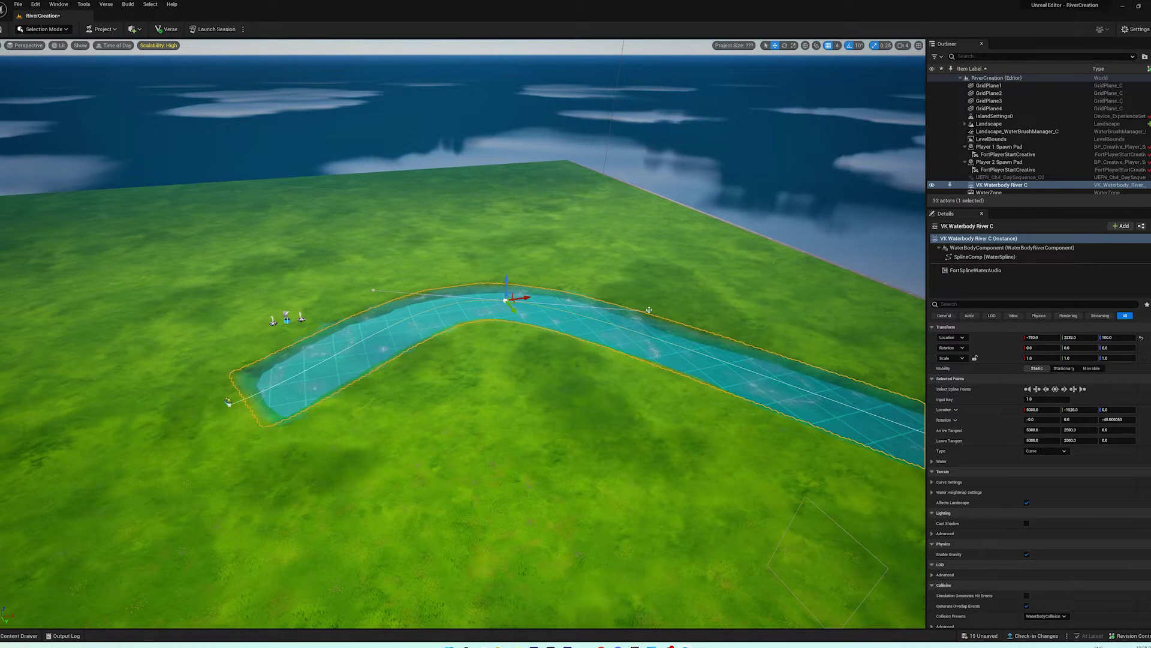
- Adjust the middle spline point's tangent handle to shape the river's bend into a smooth curve
{"action": "left_click", "coordinate": [649, 309]}
{"action": "left_click_drag", "start_coordinate": [666, 319], "coordinate": [591, 266]}
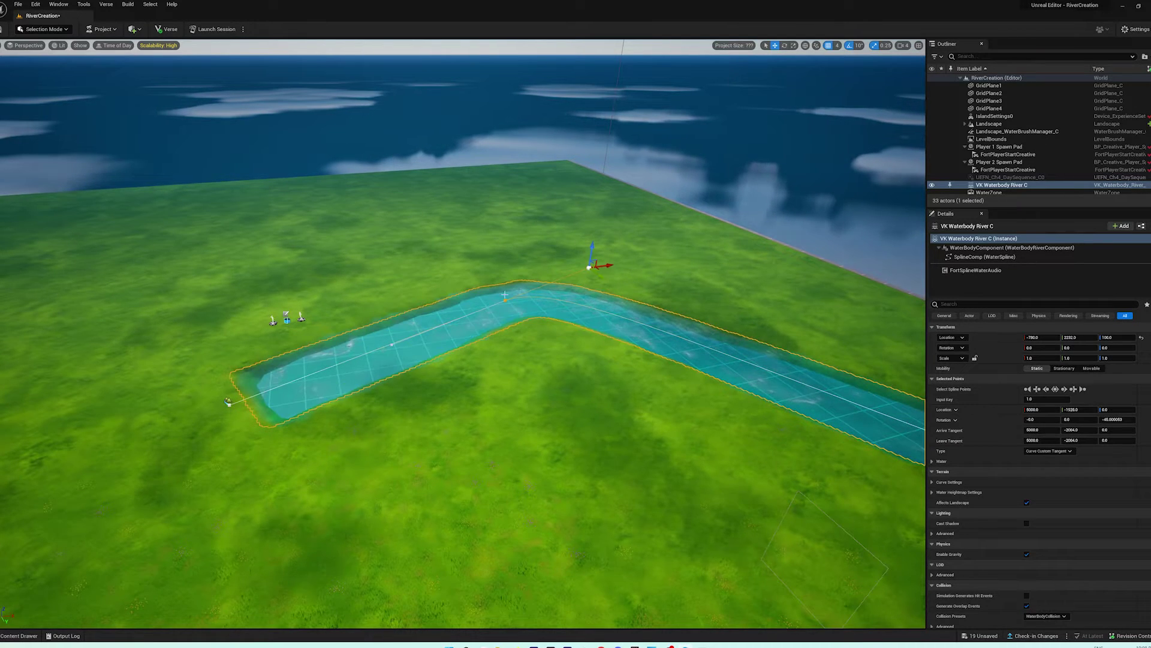
{"action": "right_click_drag", "start_coordinate": [653, 460], "coordinate": [749, 446]}
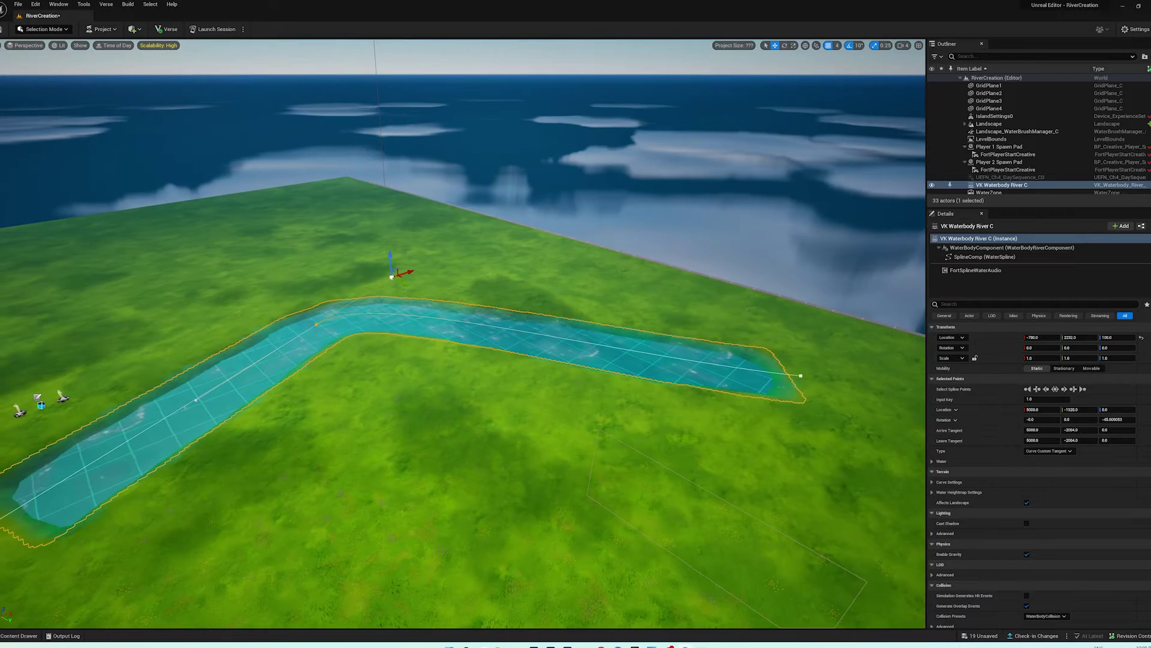
{"action": "right_click_drag", "start_coordinate": [391, 323], "coordinate": [373, 323]}
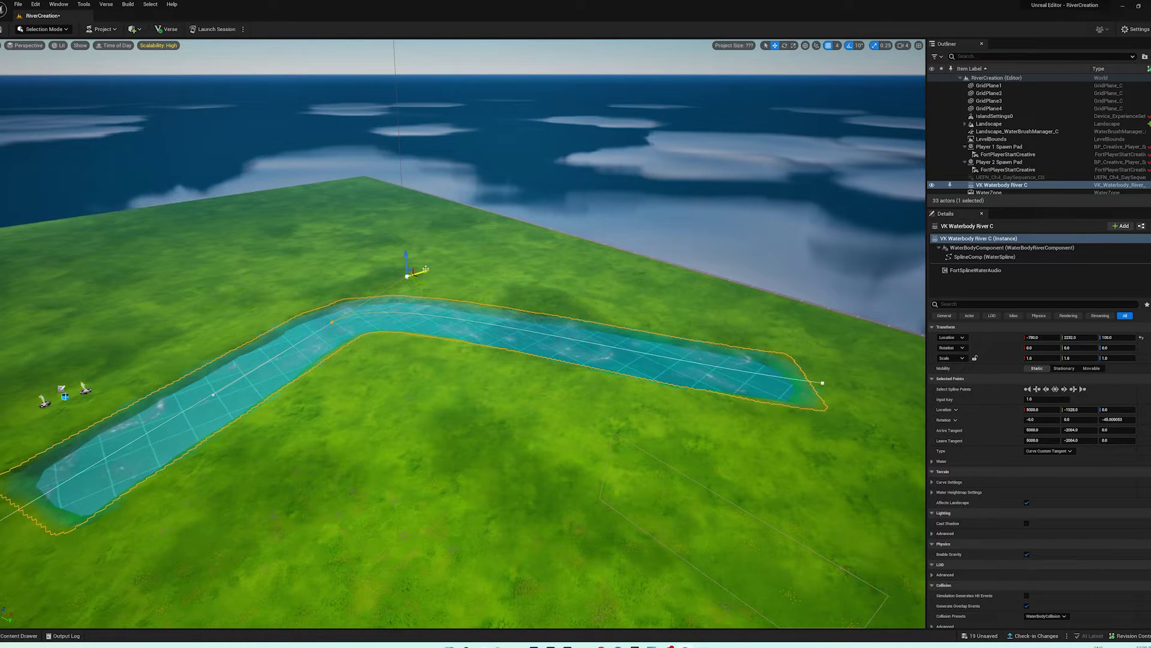
{"action": "left_click_drag", "start_coordinate": [426, 269], "coordinate": [503, 284]}
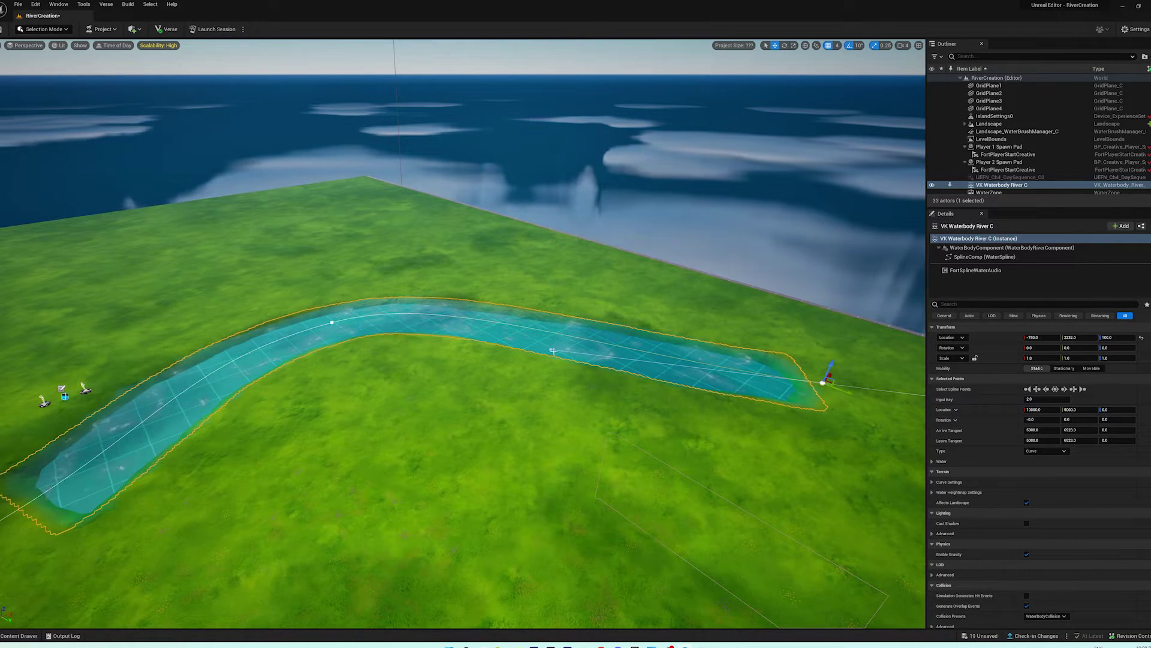
- Select the river's end spline point and pull its tangent handle to curve the last stretch
{"action": "left_click", "coordinate": [823, 382]}
{"action": "mouse_move", "coordinate": [463, 334]}
{"action": "right_mouse_down"}
{"action": "mouse_move", "coordinate": [523, 333]}
{"action": "mouse_move", "coordinate": [463, 334]}
{"action": "right_mouse_up"}
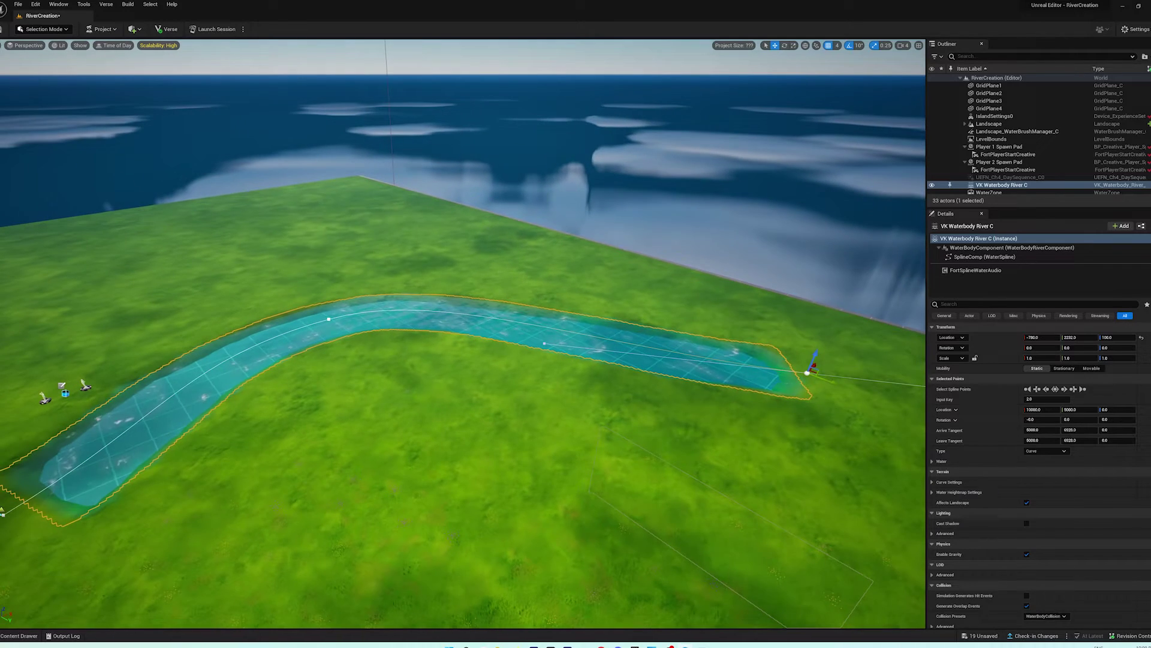
{"action": "left_click", "coordinate": [545, 343]}
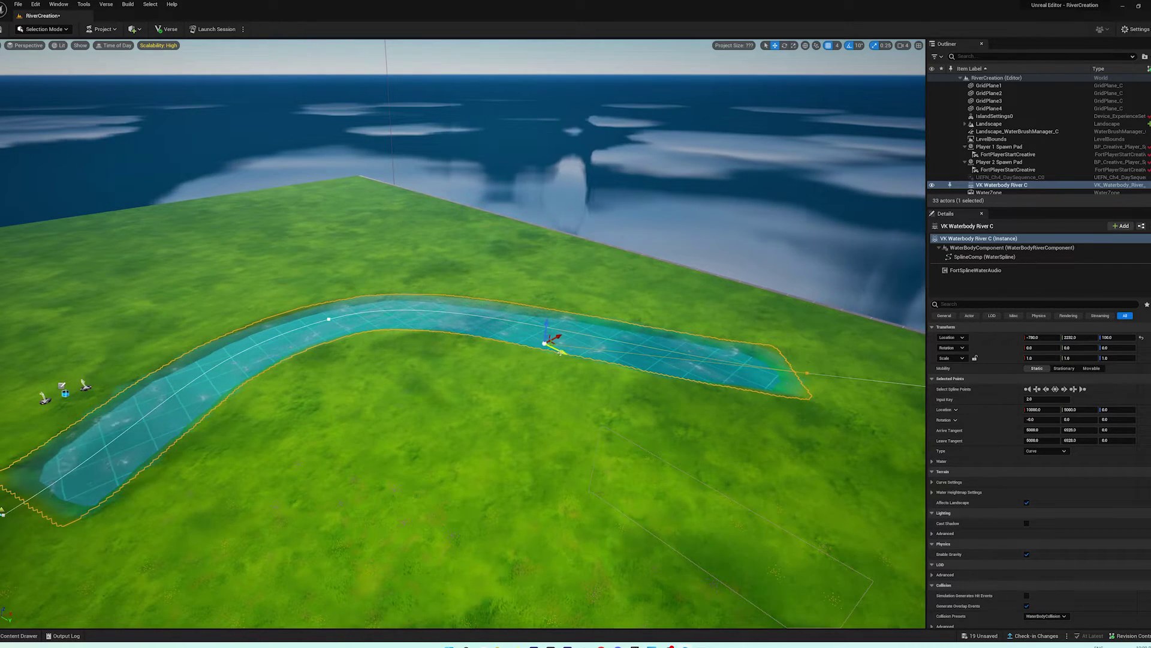
{"action": "left_click_drag", "start_coordinate": [561, 352], "coordinate": [547, 432]}
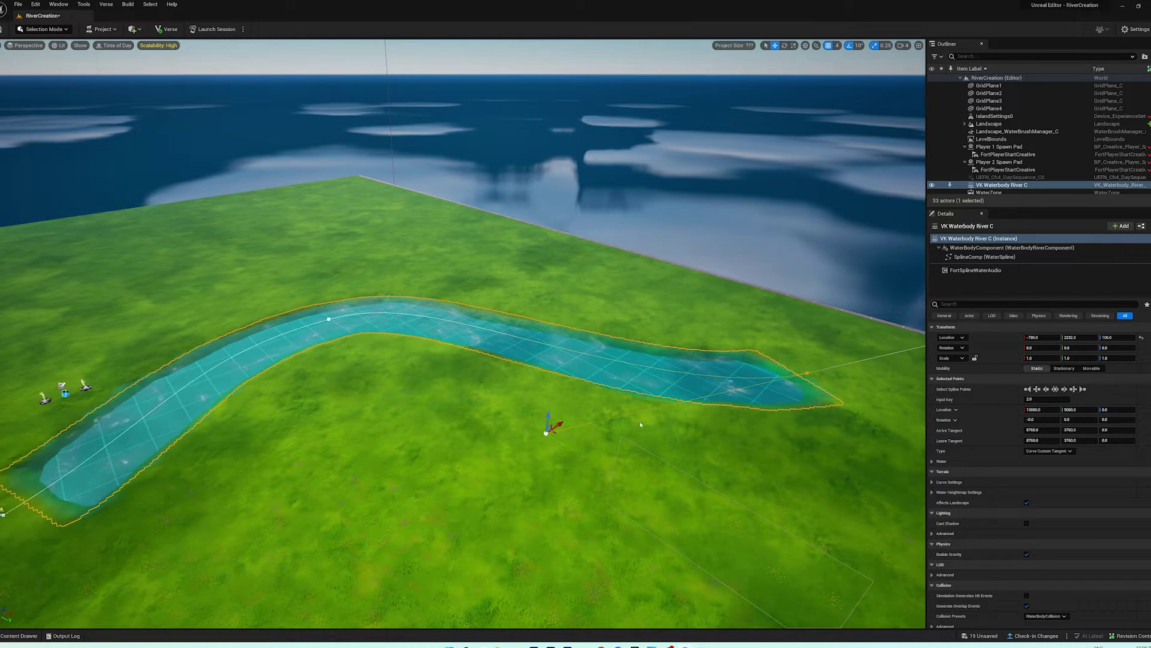
- Extend the river's end point to about X 13244 and reshape its tangent to about 14688, 1760
{"action": "left_click", "coordinate": [807, 374]}
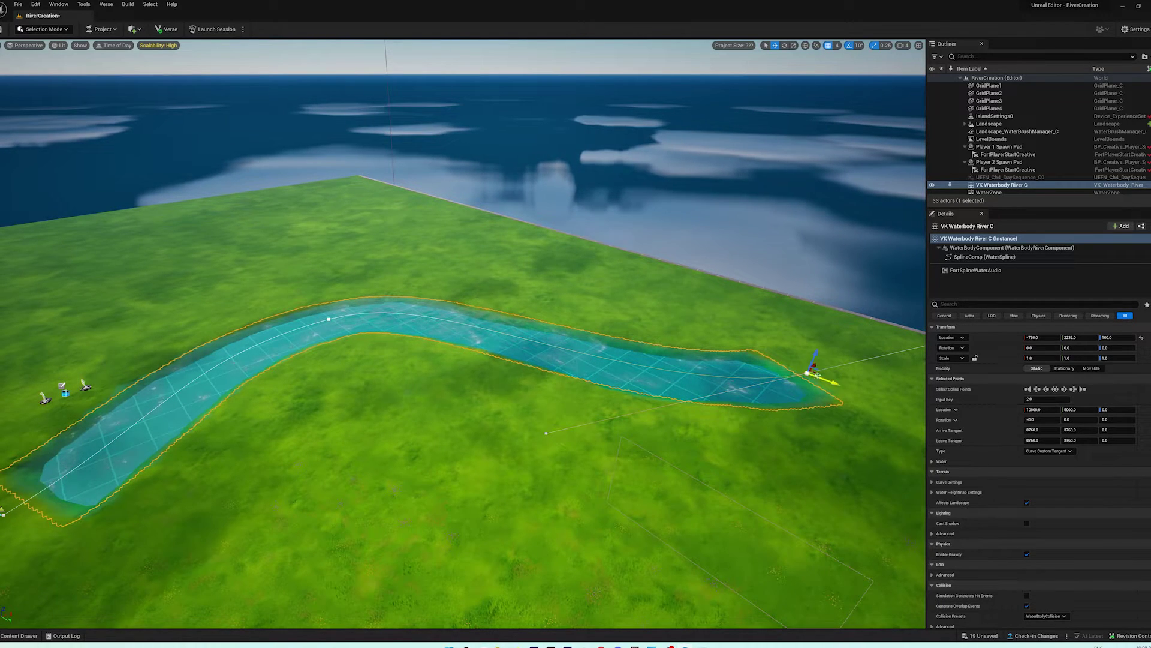
{"action": "left_click_drag", "start_coordinate": [815, 366], "coordinate": [859, 313]}
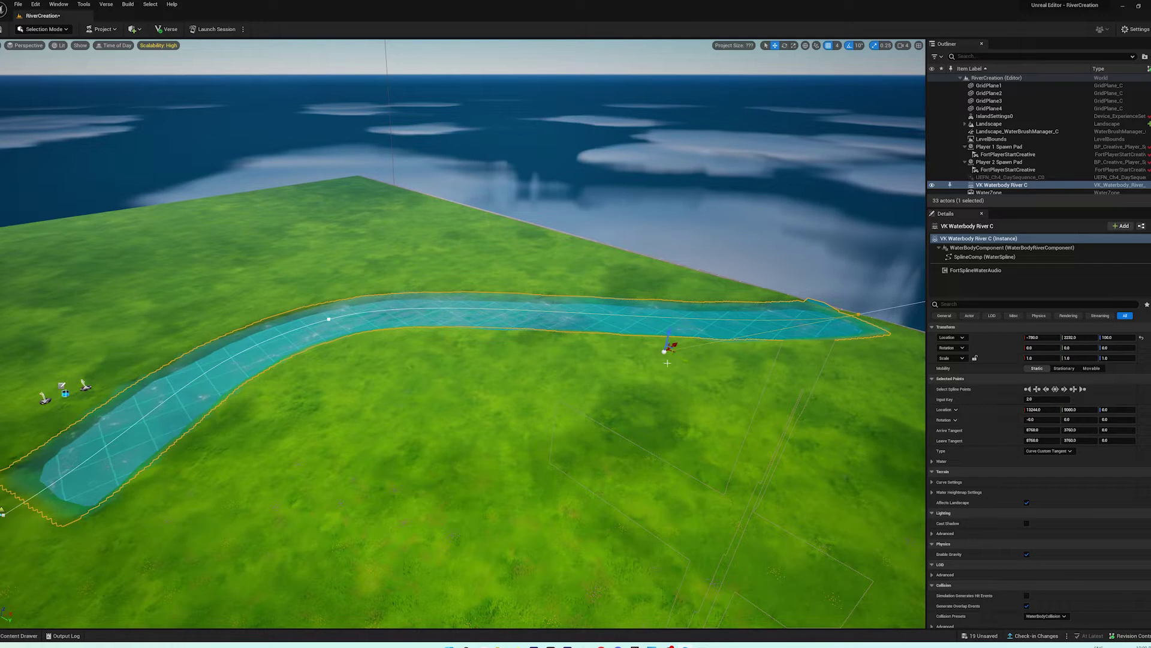
{"action": "left_click_drag", "start_coordinate": [668, 363], "coordinate": [627, 460]}
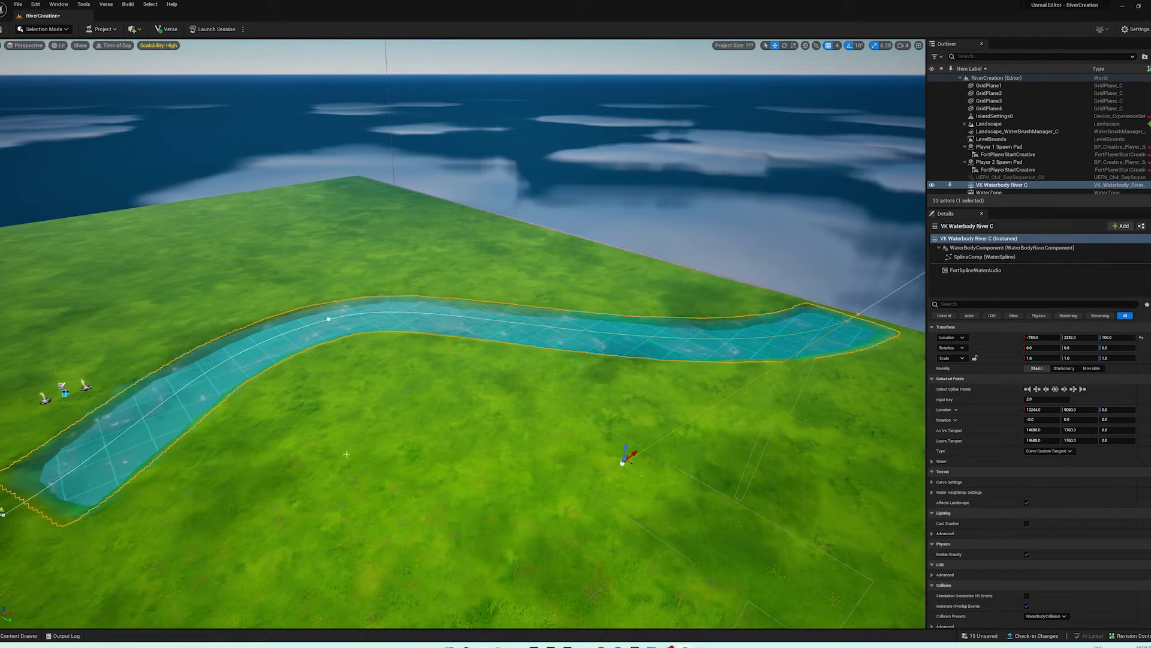
{"action": "mouse_move", "coordinate": [347, 454]}
{"action": "right_mouse_down"}
{"action": "mouse_move", "coordinate": [292, 438]}
{"action": "mouse_move", "coordinate": [385, 438]}
{"action": "mouse_move", "coordinate": [352, 430]}
{"action": "mouse_move", "coordinate": [347, 454]}
{"action": "right_mouse_up"}
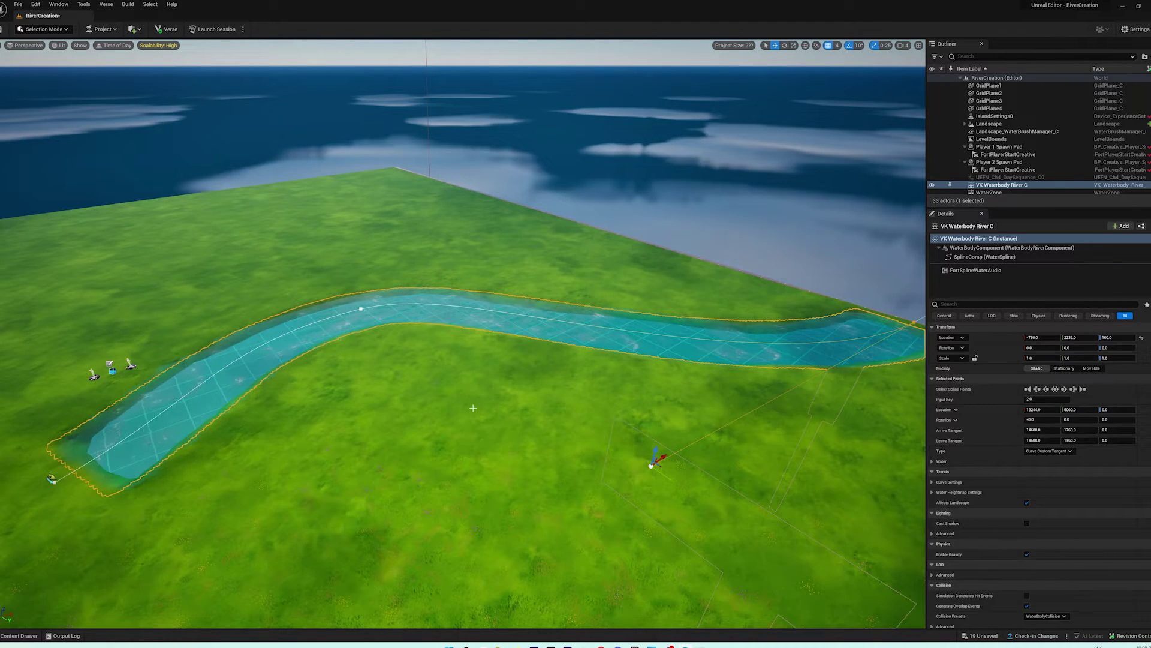
- Turn off Affects Landscape for the river and raise its middle spline point to about Z 120
{"action": "mouse_move", "coordinate": [948, 505]}
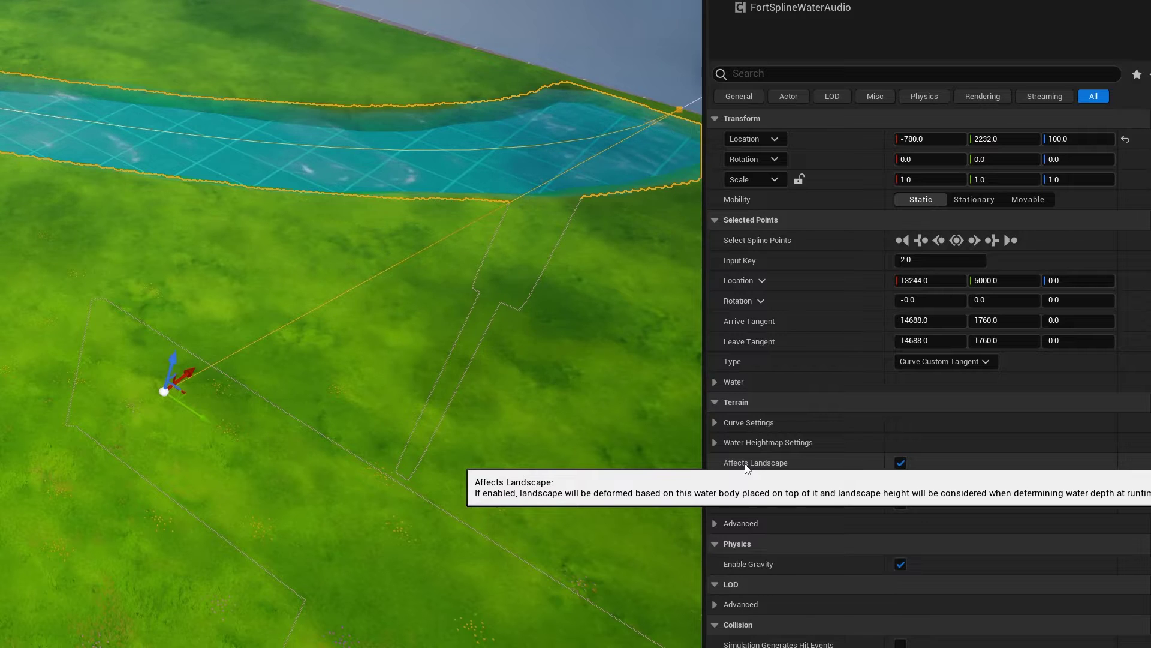
{"action": "left_click", "coordinate": [901, 463]}
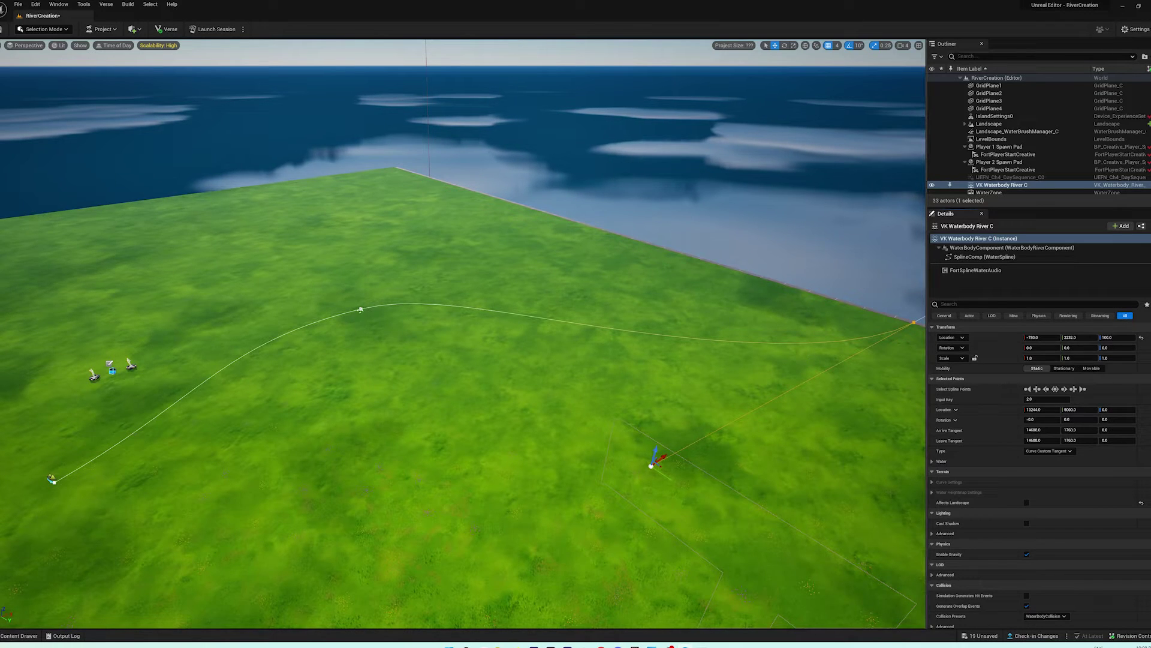
{"action": "left_click", "coordinate": [361, 308]}
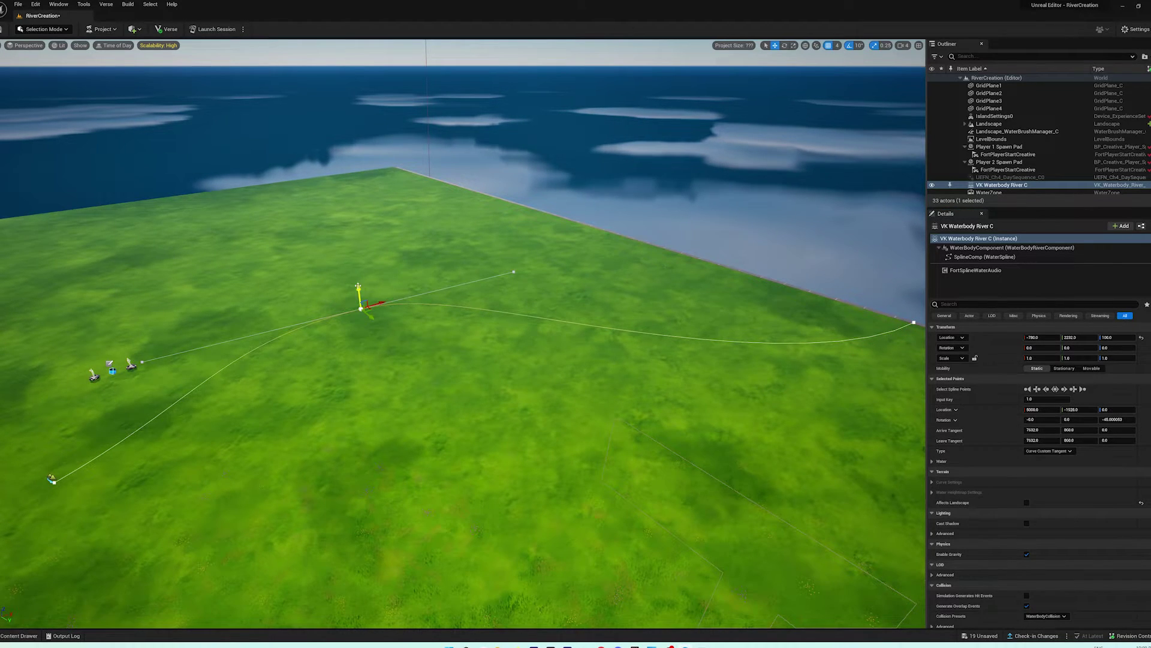
{"action": "left_click_drag", "start_coordinate": [358, 294], "coordinate": [358, 288]}
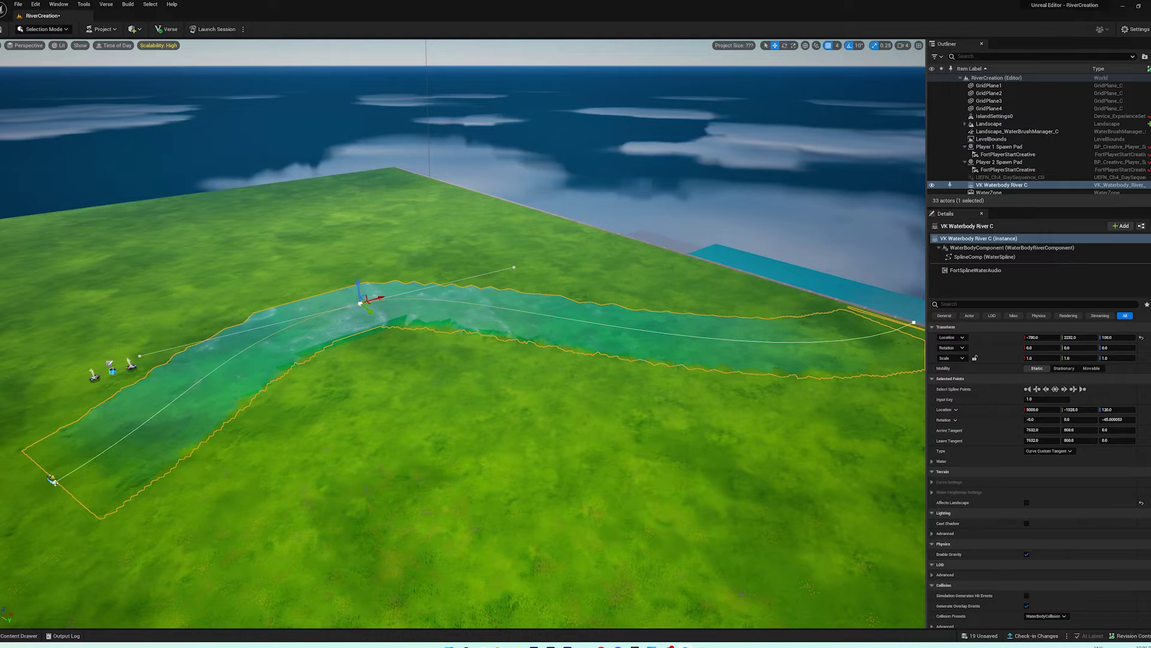
- Raise the river's start spline point to about Z 270
{"action": "left_click", "coordinate": [52, 480]}
{"action": "left_click_drag", "start_coordinate": [42, 468], "coordinate": [35, 456]}
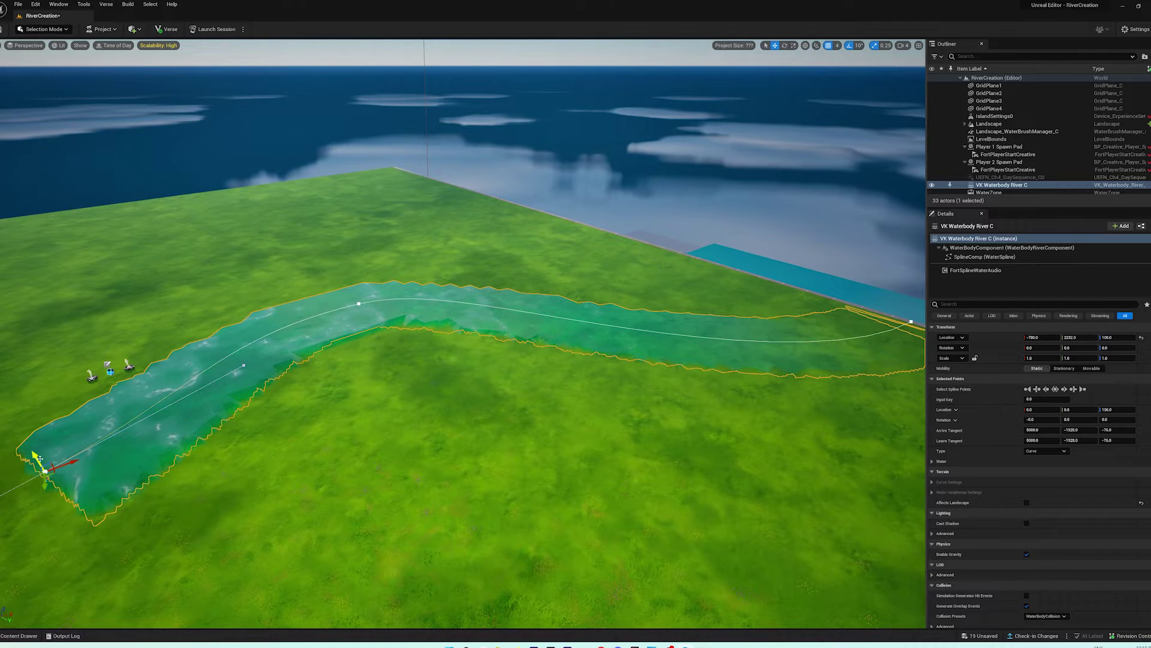
{"action": "left_click_drag", "start_coordinate": [36, 457], "coordinate": [40, 446]}
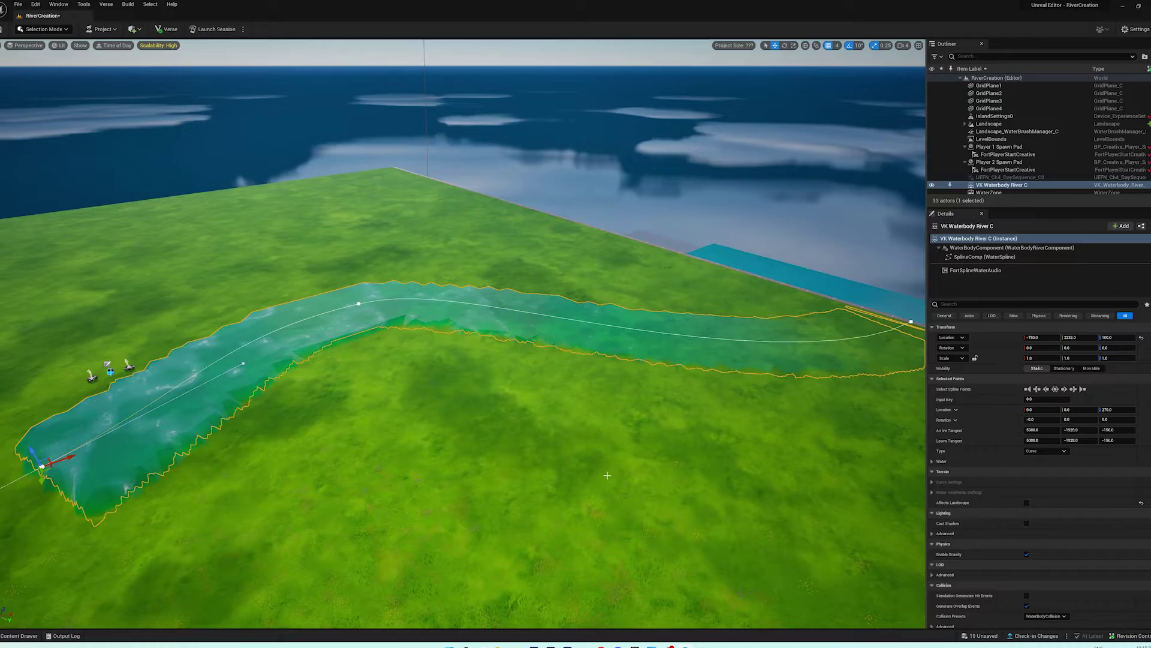
- Fine-tune the start, middle and end spline point heights from ground level so the river surface sits above the grass
{"action": "right_click_drag", "start_coordinate": [608, 476], "coordinate": [594, 431]}
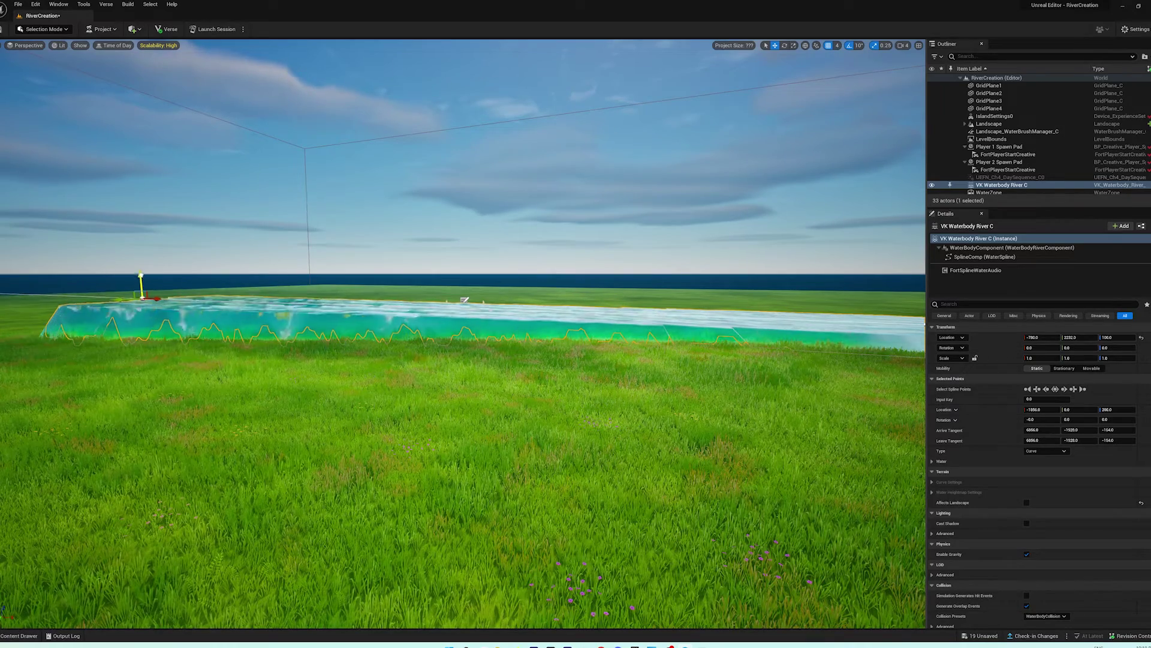
{"action": "right_click_drag", "start_coordinate": [490, 369], "coordinate": [605, 369]}
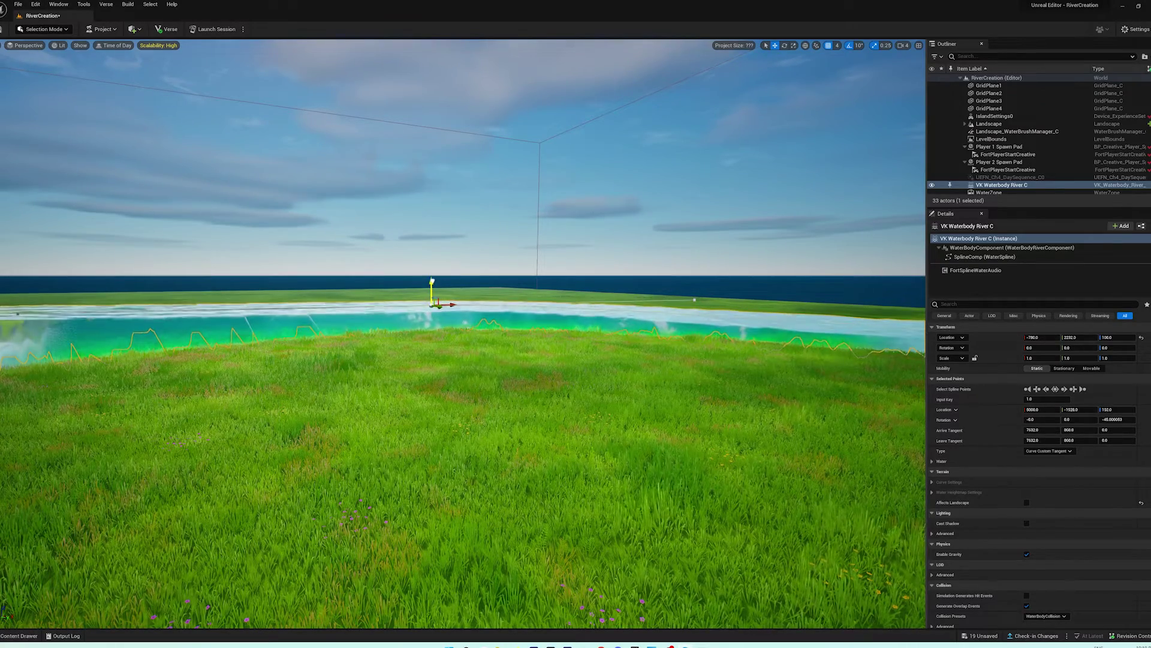
{"action": "right_click_drag", "start_coordinate": [432, 282], "coordinate": [569, 308]}
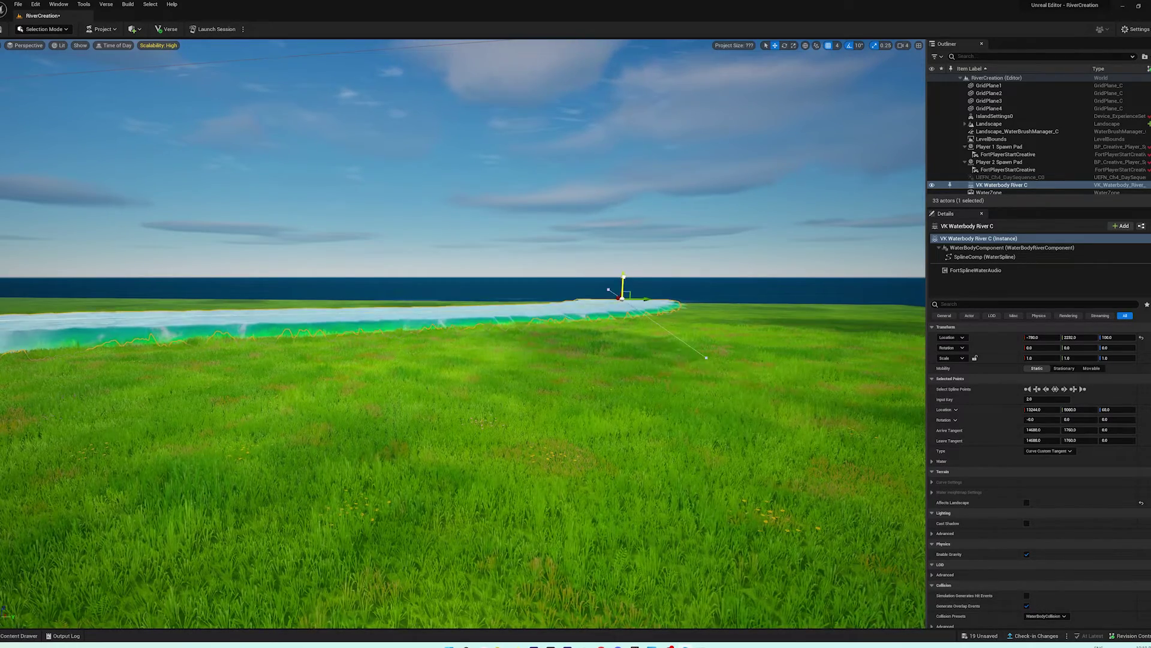
{"action": "right_click_drag", "start_coordinate": [607, 290], "coordinate": [720, 341]}
- Move both player spawn pads and the IslandSettings0 device away from the river edge onto the open grass
{"action": "key", "text": "a"}
{"action": "key", "text": "a"}
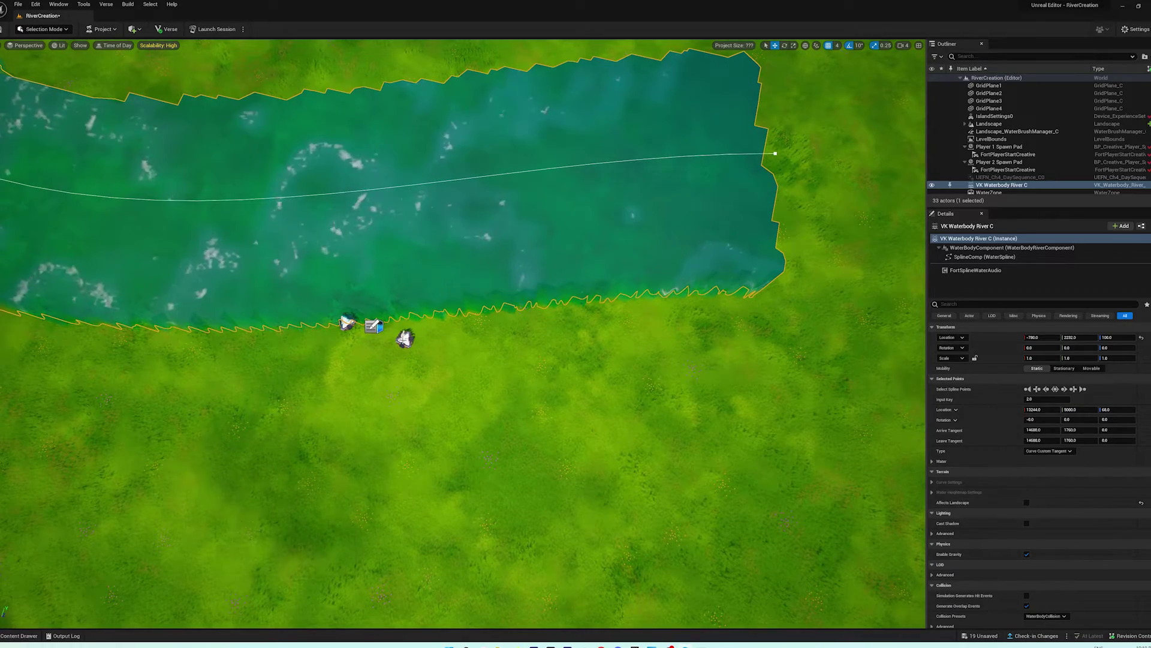
{"action": "left_click", "coordinate": [406, 339]}
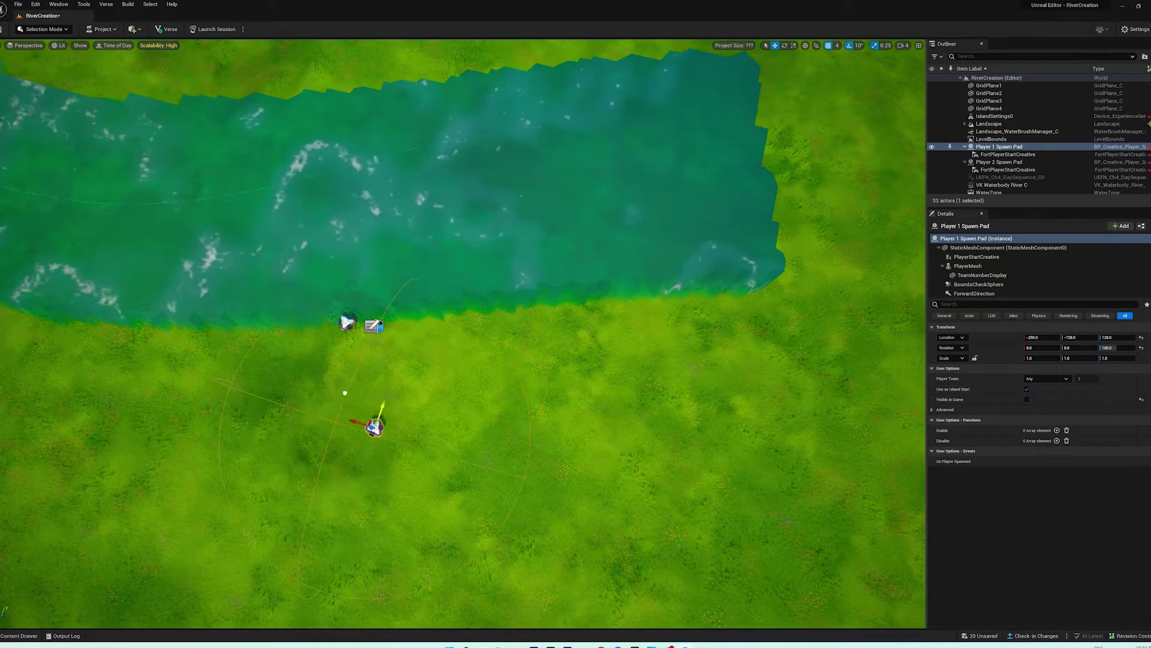
{"action": "left_click", "coordinate": [347, 323]}
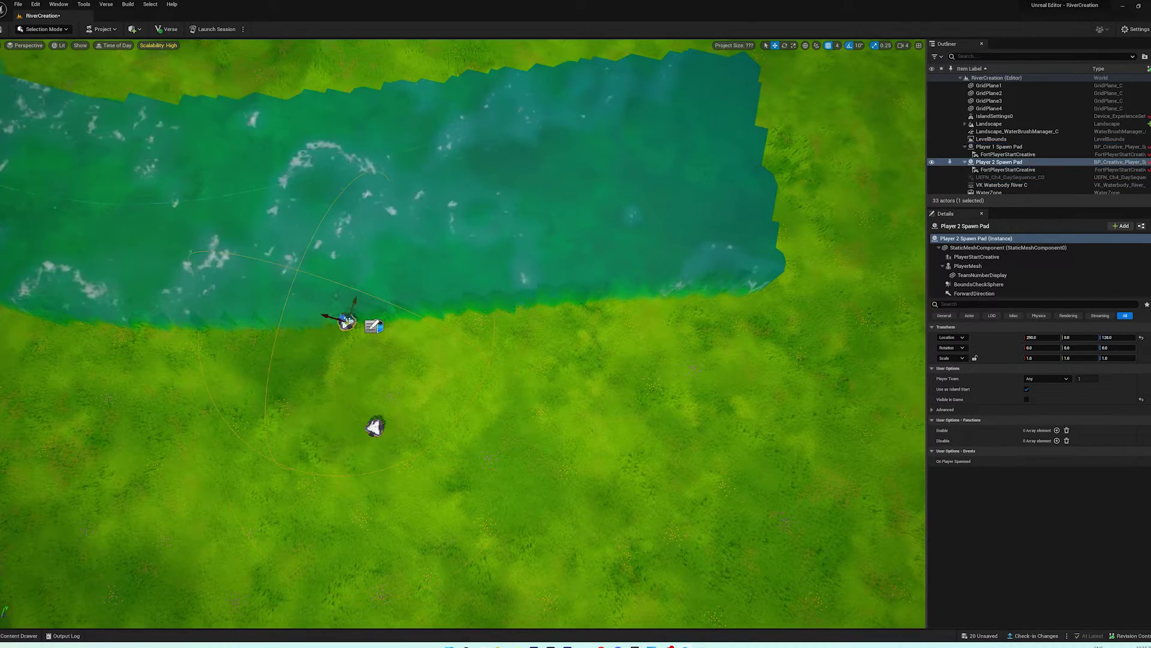
{"action": "left_click", "coordinate": [374, 327]}
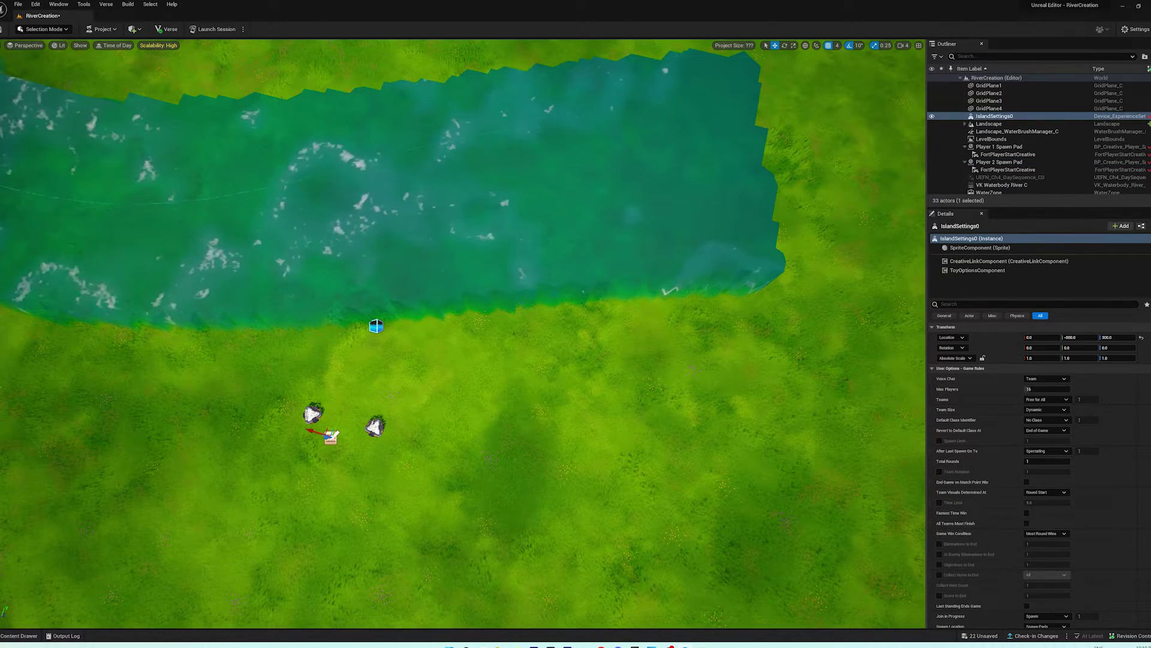
- Switch to Landscape mode and lock the Water (Reserved for Splines) edit layer
{"action": "left_click", "coordinate": [527, 120]}
{"action": "right_click_drag", "start_coordinate": [527, 121], "coordinate": [467, 71]}
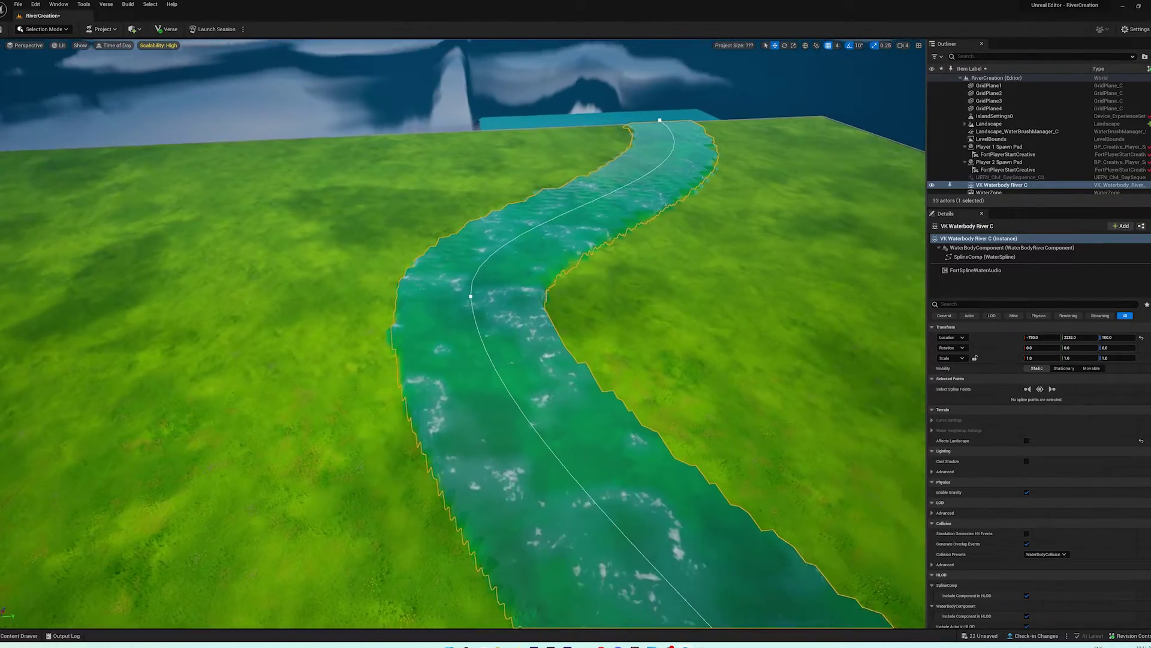
{"action": "right_click_drag", "start_coordinate": [575, 372], "coordinate": [557, 320]}
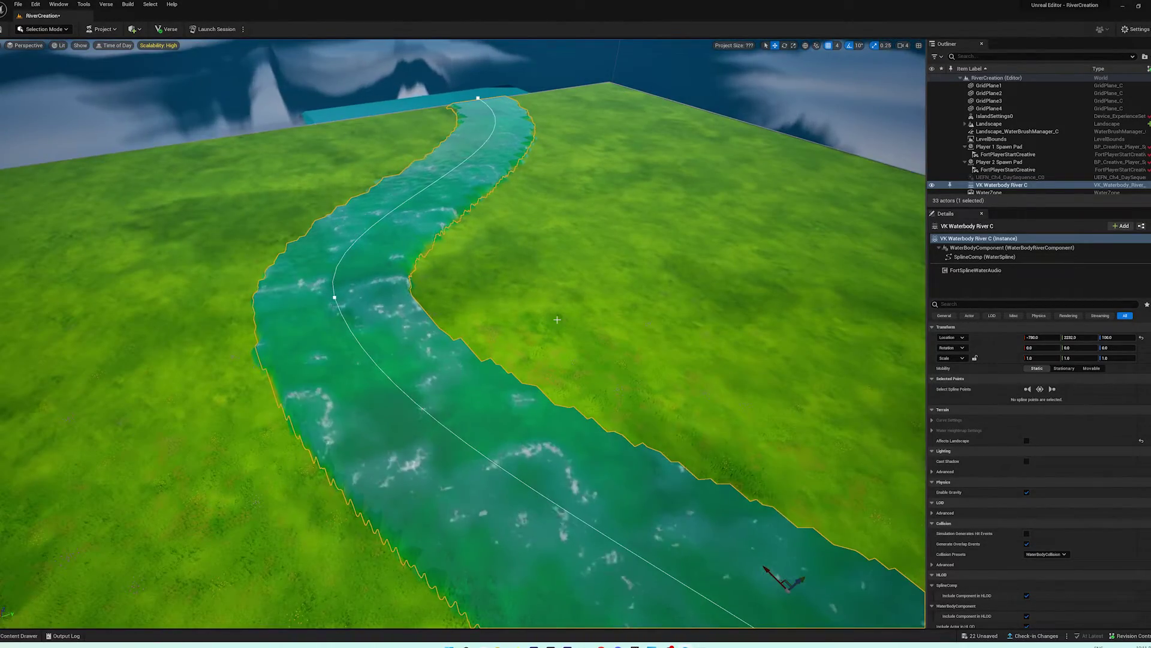
{"action": "key", "text": "shift+2"}
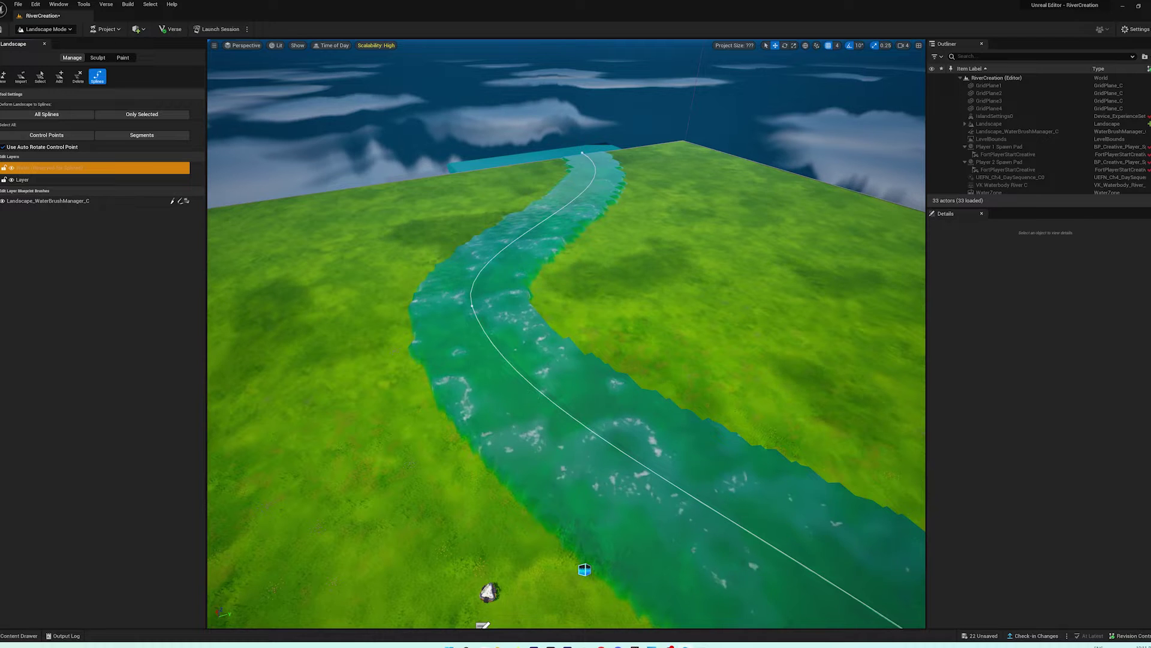
{"action": "left_click", "coordinate": [97, 169]}
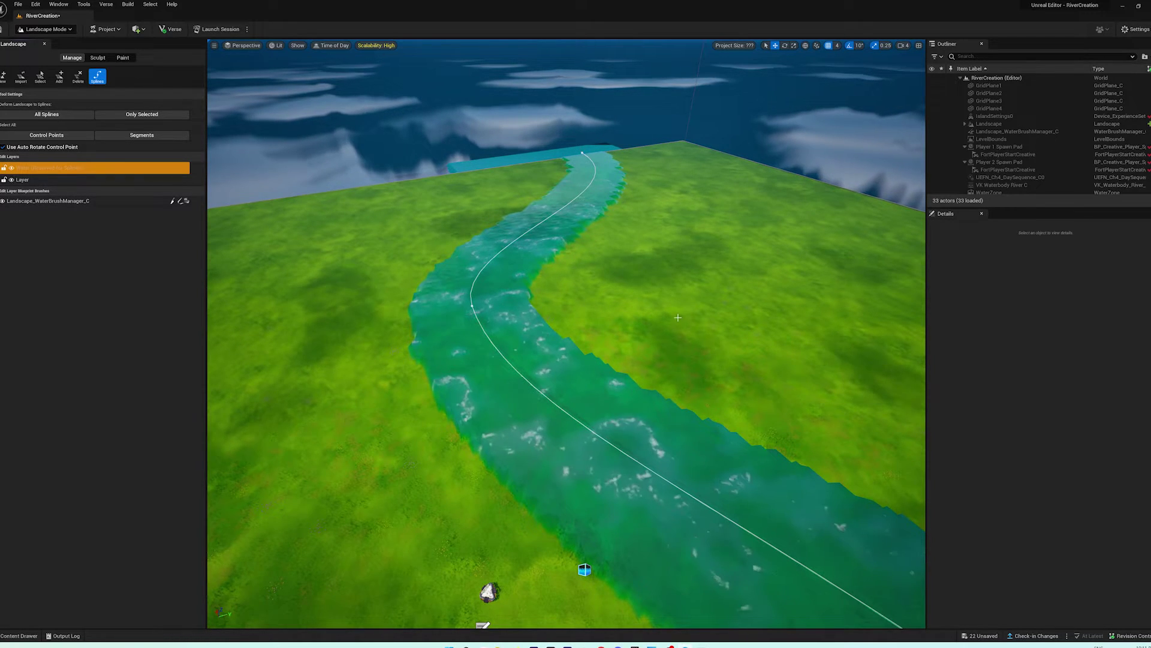
{"action": "mouse_move", "coordinate": [662, 336]}
{"action": "right_mouse_down"}
{"action": "mouse_move", "coordinate": [839, 324]}
{"action": "mouse_move", "coordinate": [662, 324]}
{"action": "right_mouse_up"}
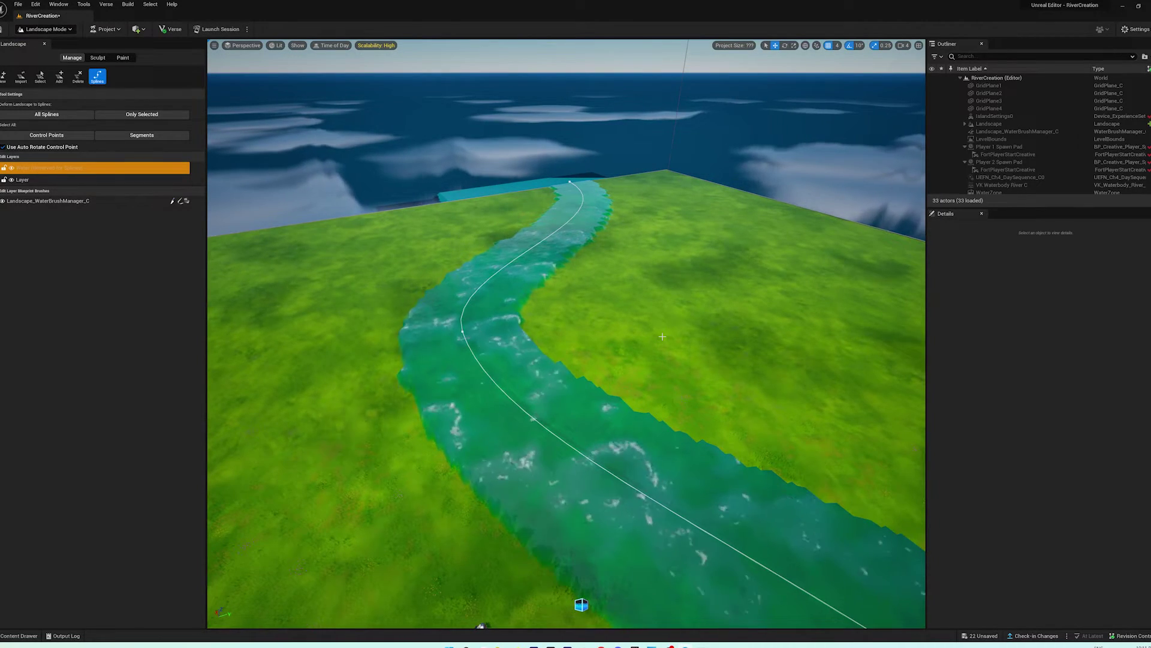
{"action": "left_click", "coordinate": [6, 170]}
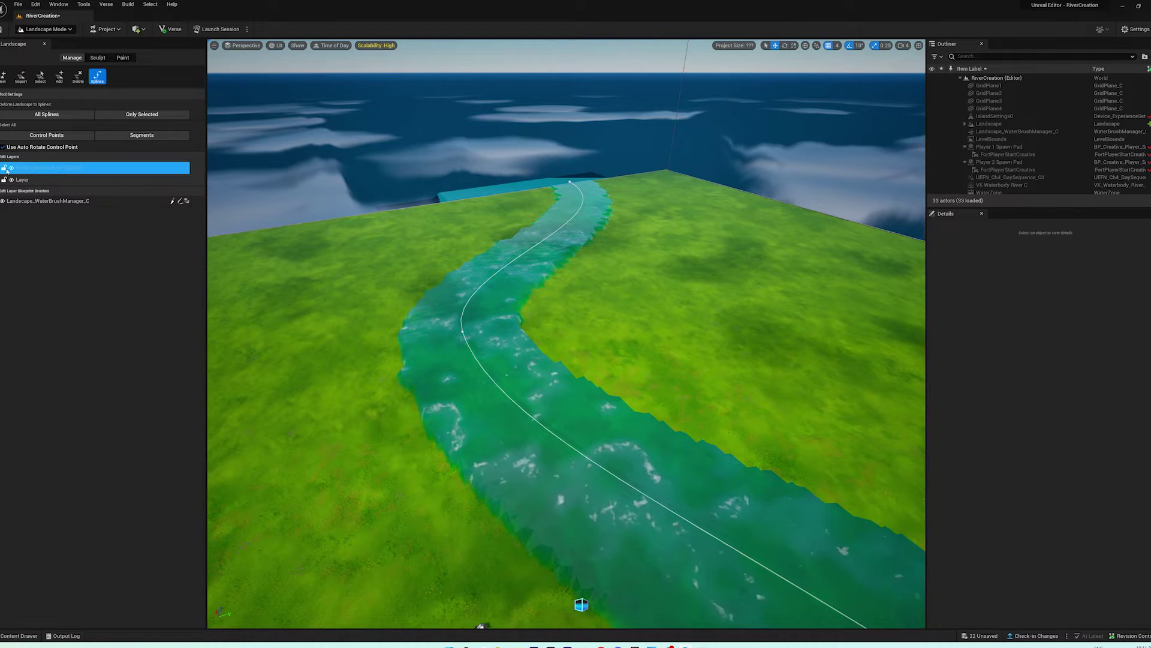
{"action": "left_click", "coordinate": [4, 168]}
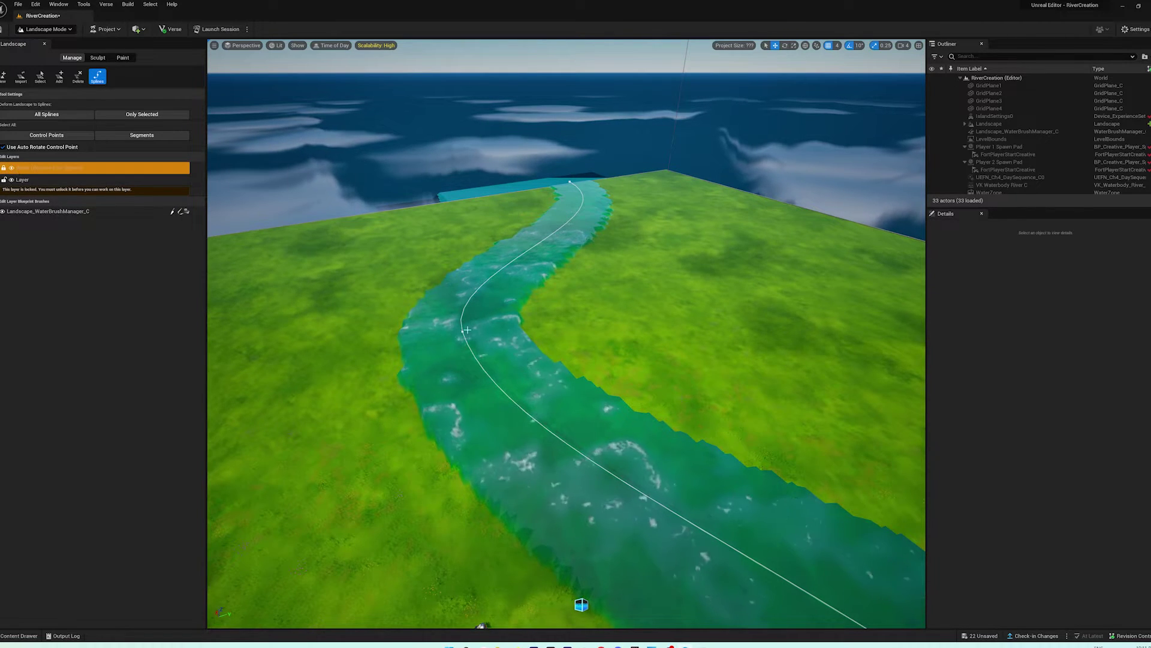
- Make the unlocked Layer the active edit layer and activate the Sculpt tool with a circular brush for its heightmap
{"action": "left_click", "coordinate": [32, 181]}
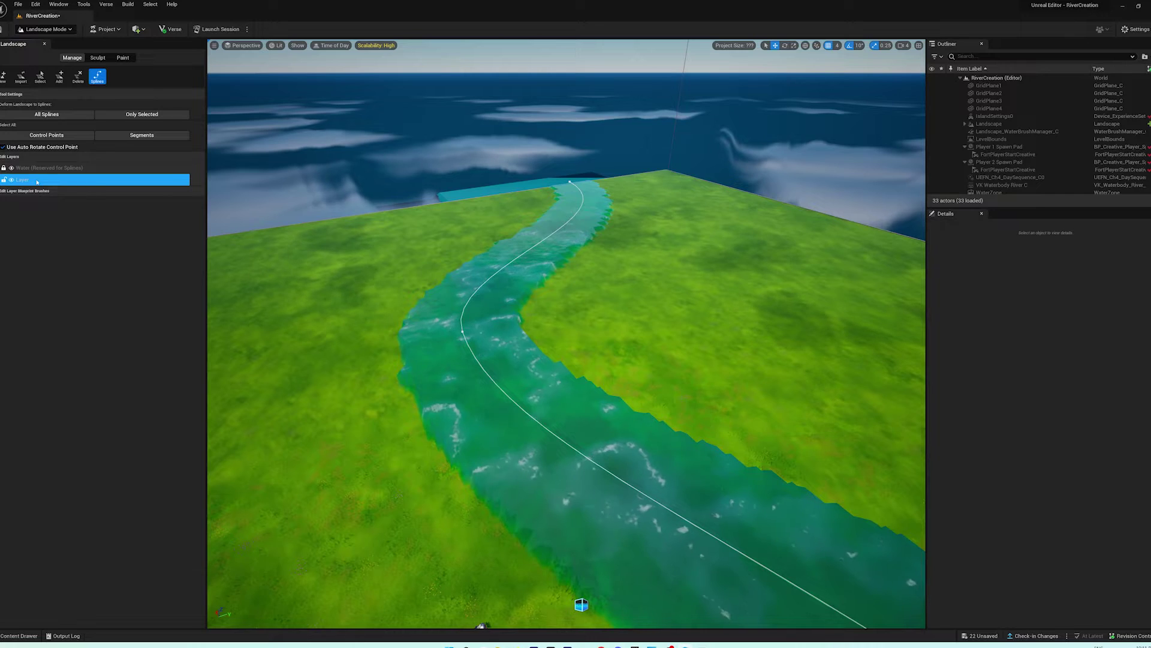
{"action": "right_click_drag", "start_coordinate": [420, 269], "coordinate": [447, 256]}
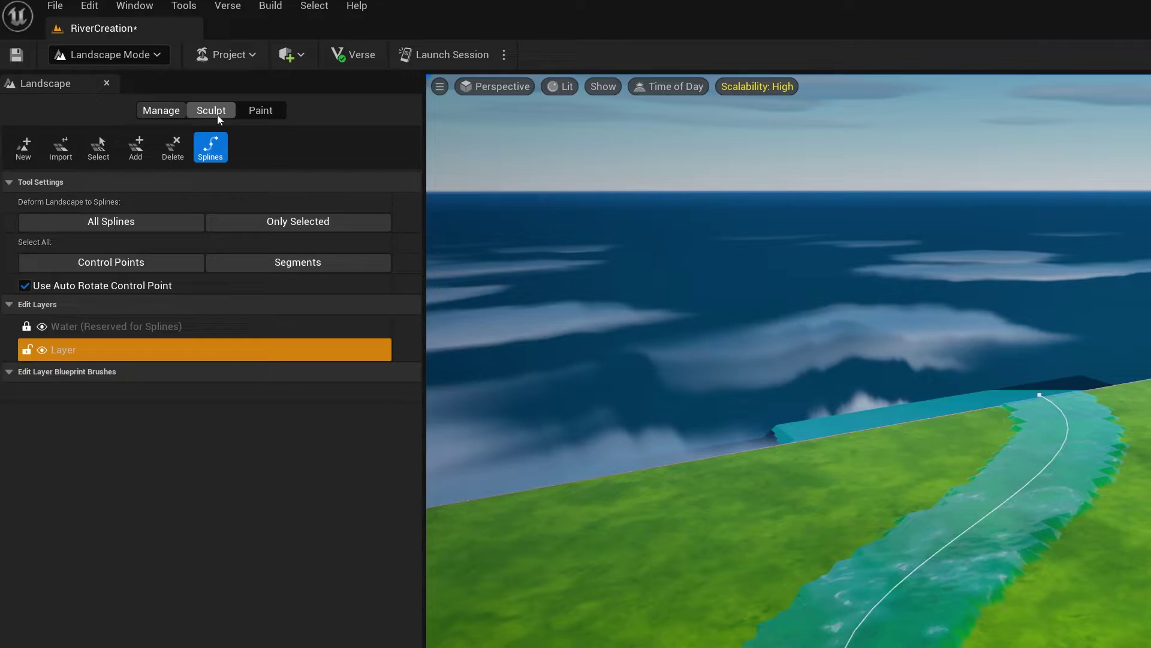
{"action": "left_click", "coordinate": [215, 111]}
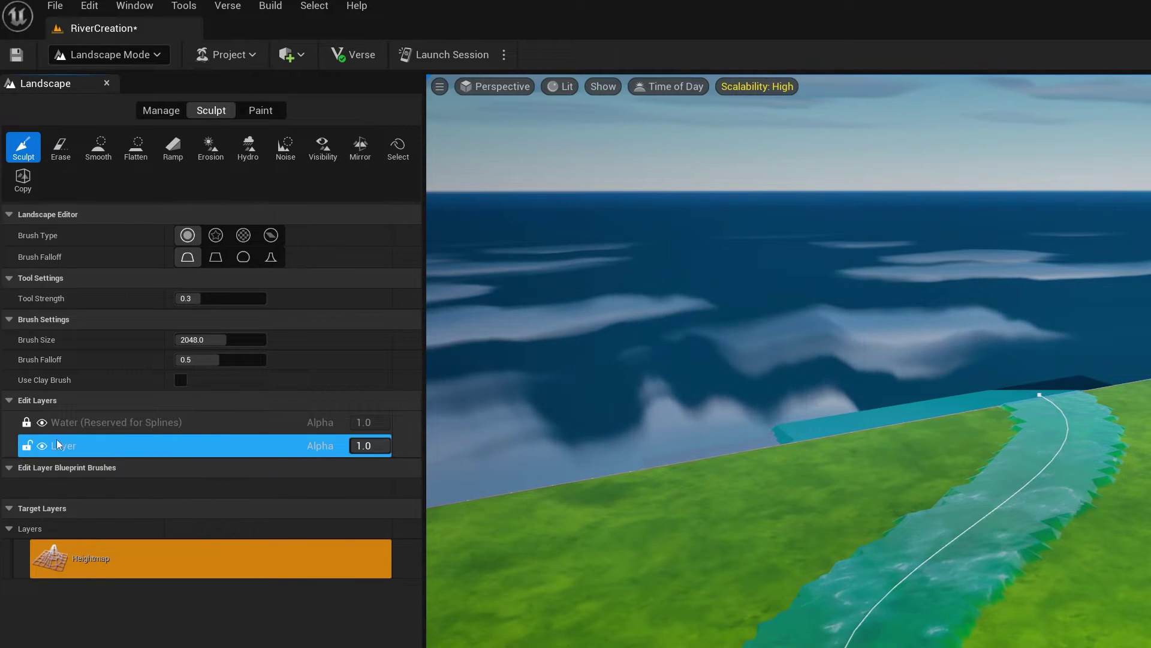
{"action": "left_click", "coordinate": [40, 423]}
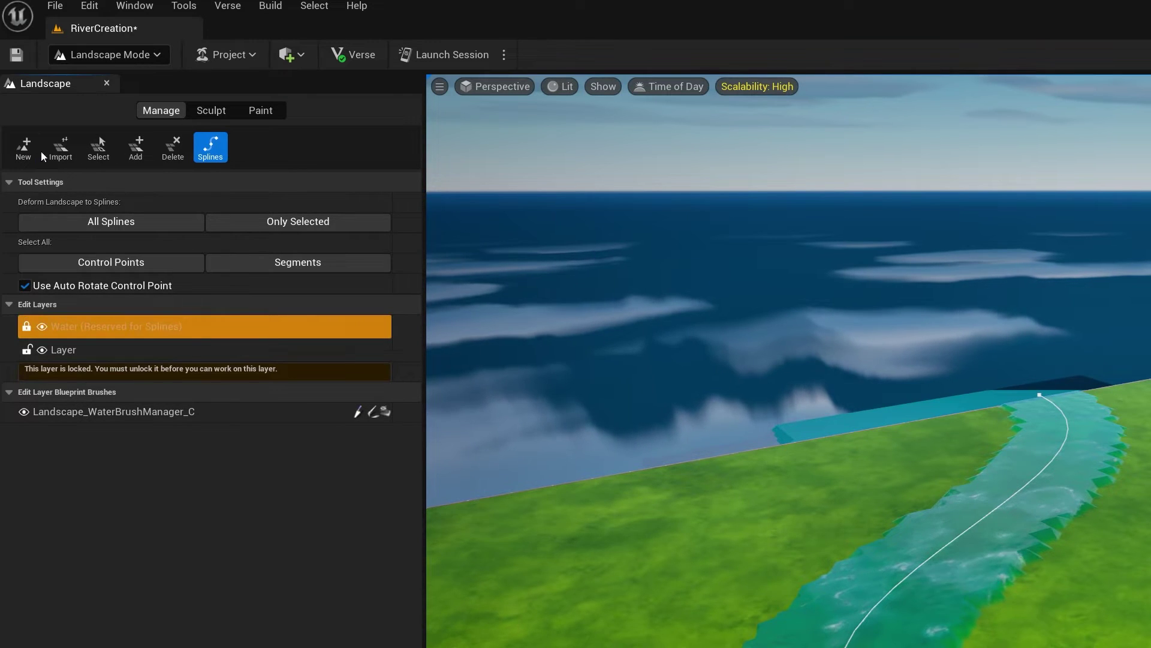
{"action": "left_click", "coordinate": [84, 349]}
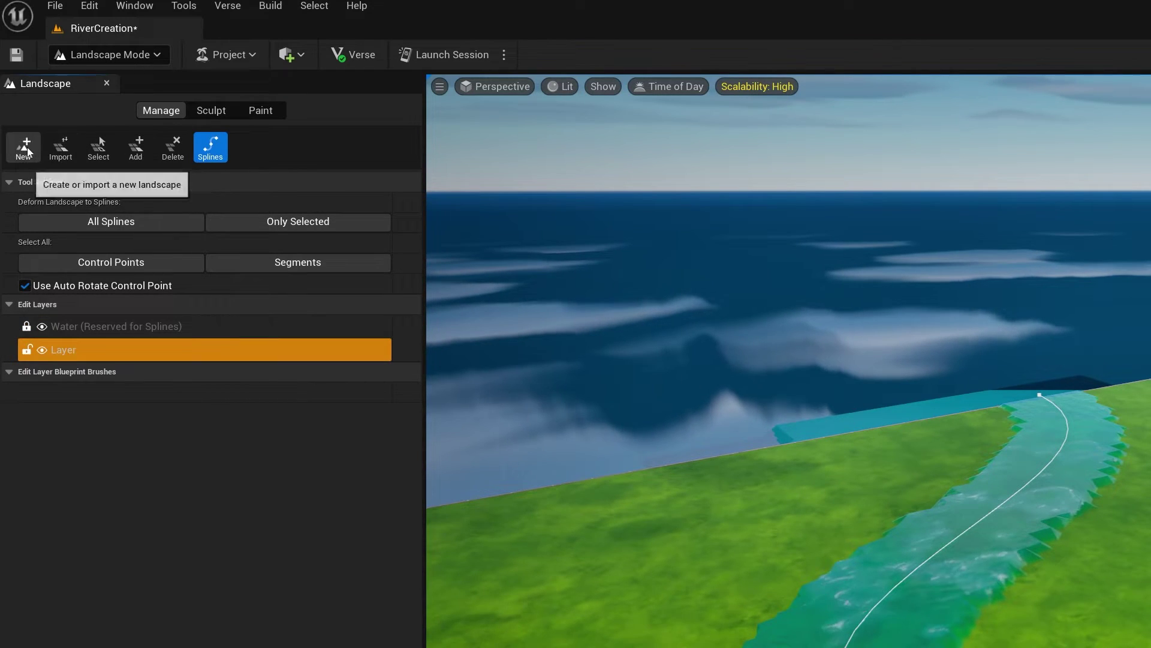
{"action": "left_click", "coordinate": [198, 109]}
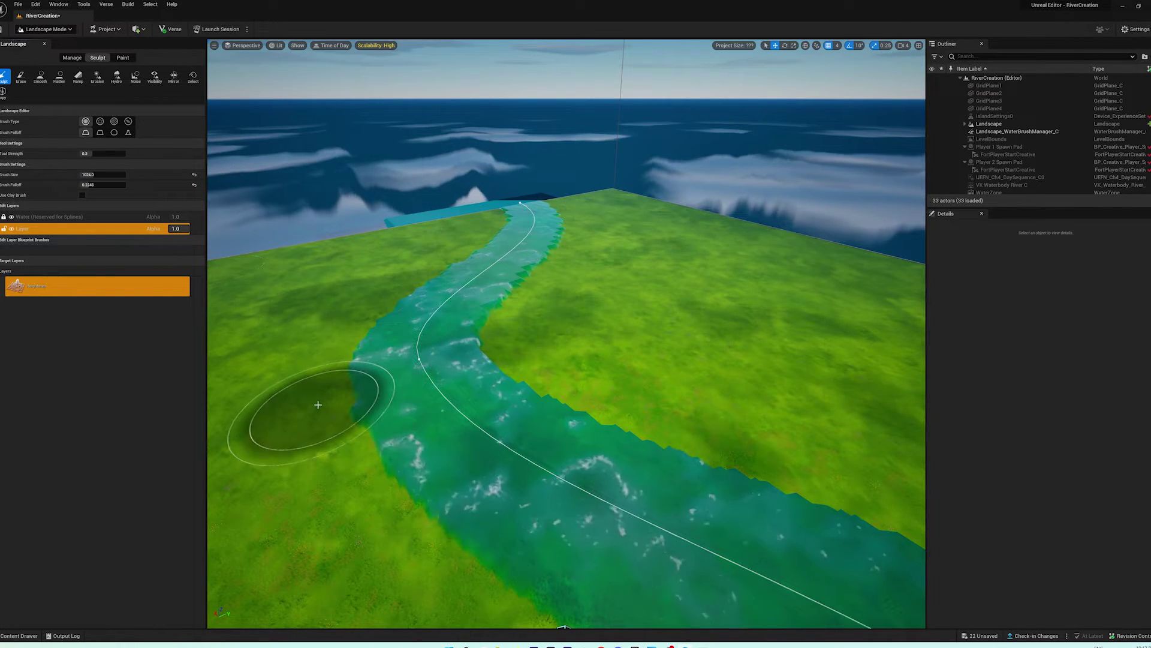
{"action": "left_click", "coordinate": [156, 232]}
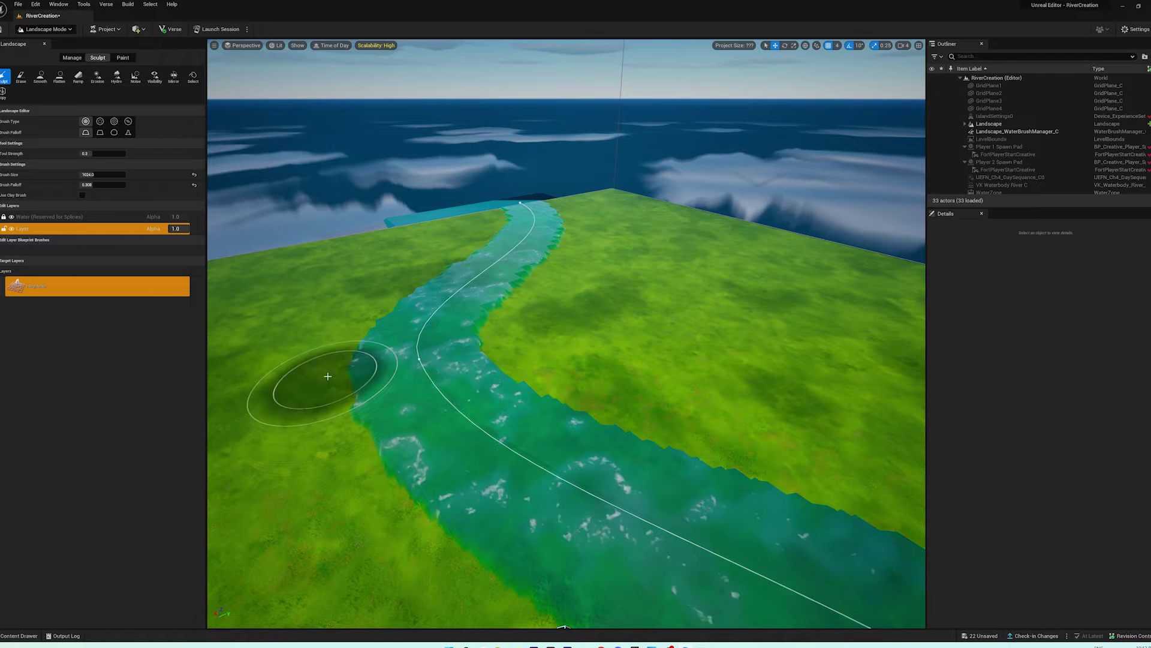
- Sculpt raised rocky banks along the outer side of the river bend on the unlocked layer
{"action": "mouse_move", "coordinate": [335, 350]}
{"action": "left_mouse_down"}
{"action": "mouse_move", "coordinate": [321, 438]}
{"action": "mouse_move", "coordinate": [372, 509]}
{"action": "mouse_move", "coordinate": [364, 439]}
{"action": "left_mouse_up"}
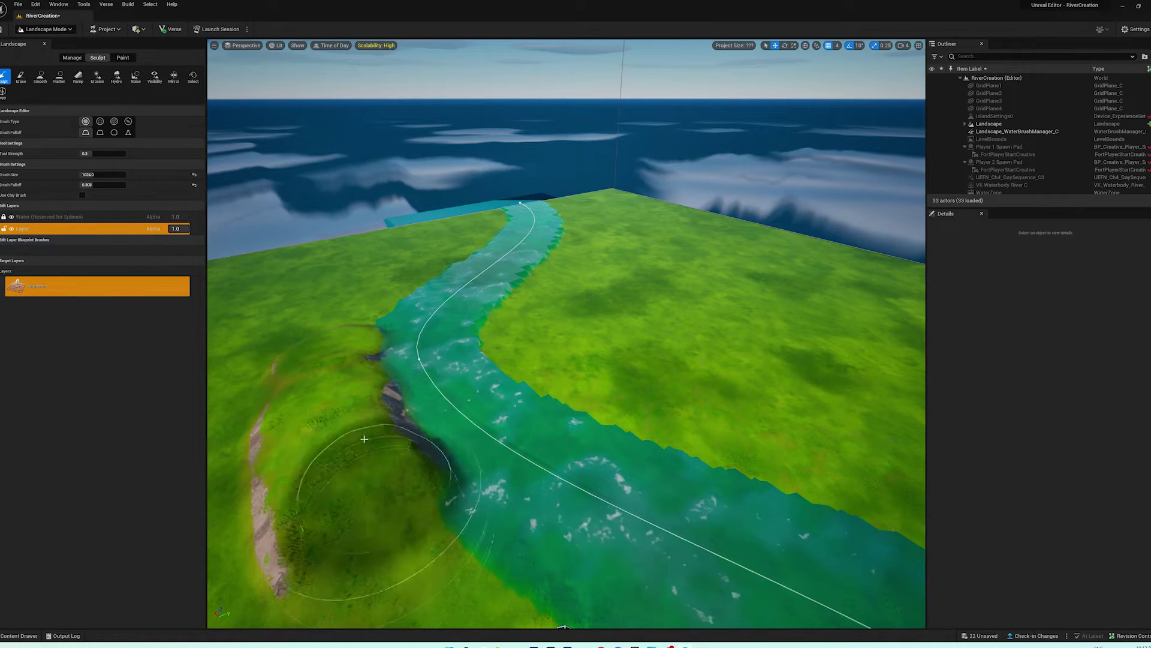
{"action": "key", "text": "ctrl+z"}
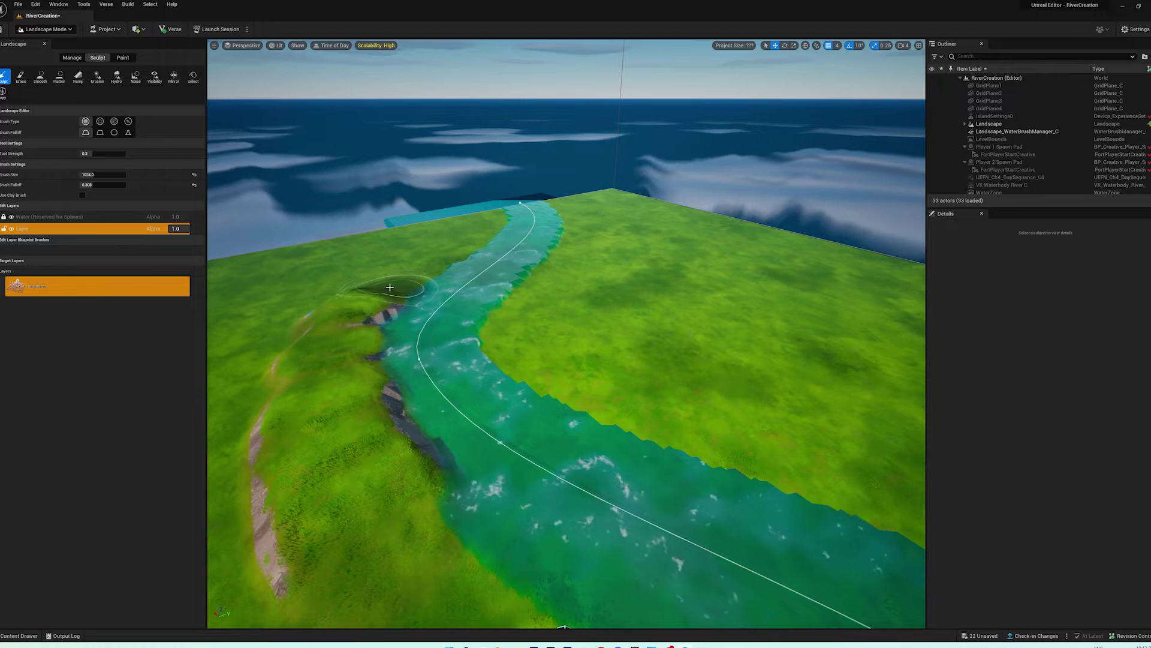
{"action": "mouse_move", "coordinate": [442, 289]}
{"action": "right_mouse_down"}
{"action": "mouse_move", "coordinate": [336, 282]}
{"action": "mouse_move", "coordinate": [222, 324]}
{"action": "mouse_move", "coordinate": [594, 303]}
{"action": "mouse_move", "coordinate": [480, 299]}
{"action": "mouse_move", "coordinate": [535, 346]}
{"action": "right_mouse_up"}
{"action": "mouse_move", "coordinate": [535, 346]}
{"action": "left_mouse_down"}
{"action": "mouse_move", "coordinate": [630, 372]}
{"action": "mouse_move", "coordinate": [685, 364]}
{"action": "mouse_move", "coordinate": [607, 352]}
{"action": "mouse_move", "coordinate": [565, 329]}
{"action": "mouse_move", "coordinate": [591, 383]}
{"action": "mouse_move", "coordinate": [542, 345]}
{"action": "mouse_move", "coordinate": [557, 384]}
{"action": "mouse_move", "coordinate": [491, 331]}
{"action": "mouse_move", "coordinate": [378, 318]}
{"action": "mouse_move", "coordinate": [409, 309]}
{"action": "mouse_move", "coordinate": [326, 303]}
{"action": "mouse_move", "coordinate": [312, 330]}
{"action": "mouse_move", "coordinate": [342, 333]}
{"action": "mouse_move", "coordinate": [297, 326]}
{"action": "left_mouse_up"}
{"action": "right_click_drag", "start_coordinate": [296, 326], "coordinate": [222, 313]}
{"action": "mouse_move", "coordinate": [348, 336]}
{"action": "left_mouse_down"}
{"action": "mouse_move", "coordinate": [455, 312]}
{"action": "mouse_move", "coordinate": [438, 313]}
{"action": "left_mouse_up"}
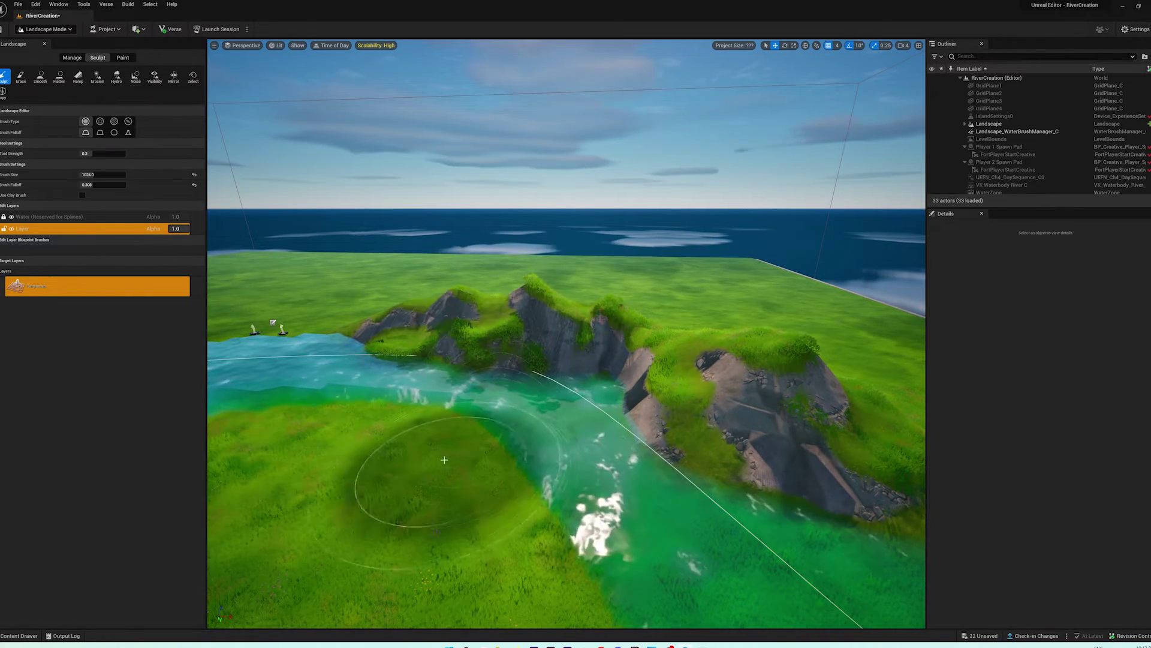
- Soften the sculpted cliffs at the river bend with the Smooth tool and trim their base near the water with the Erase tool
{"action": "left_click", "coordinate": [40, 76]}
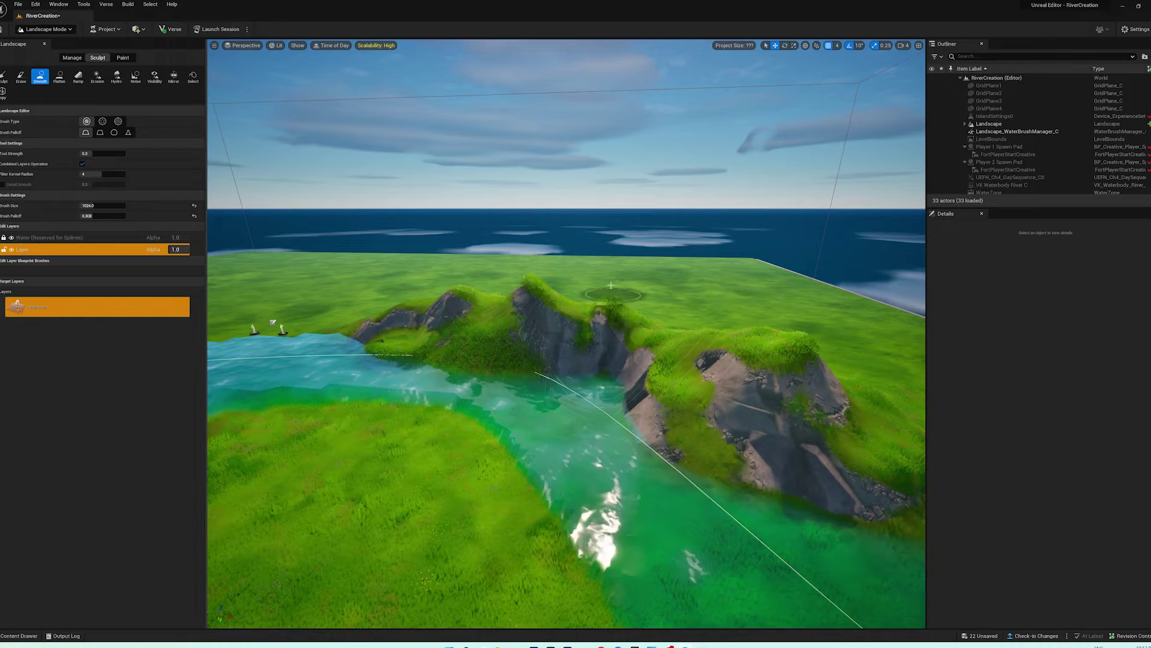
{"action": "left_click", "coordinate": [20, 77]}
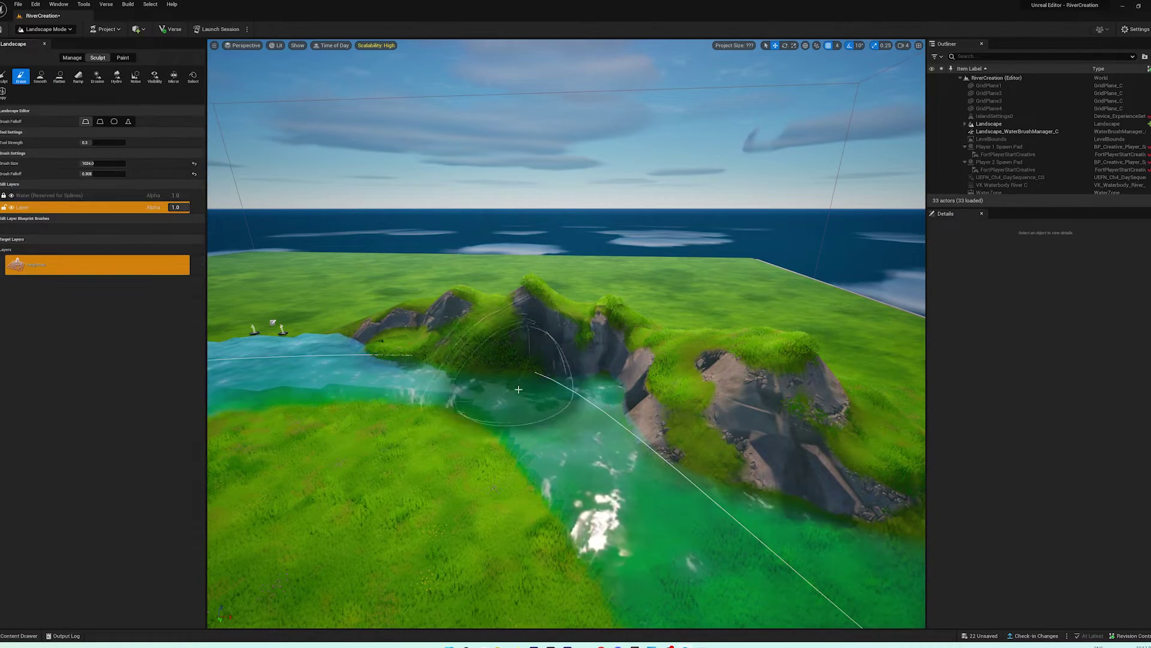
{"action": "scroll", "coordinate": [480, 389], "scroll_direction": "up", "scroll_amount": 5}
{"action": "scroll", "coordinate": [485, 395], "scroll_direction": "up", "scroll_amount": 4}
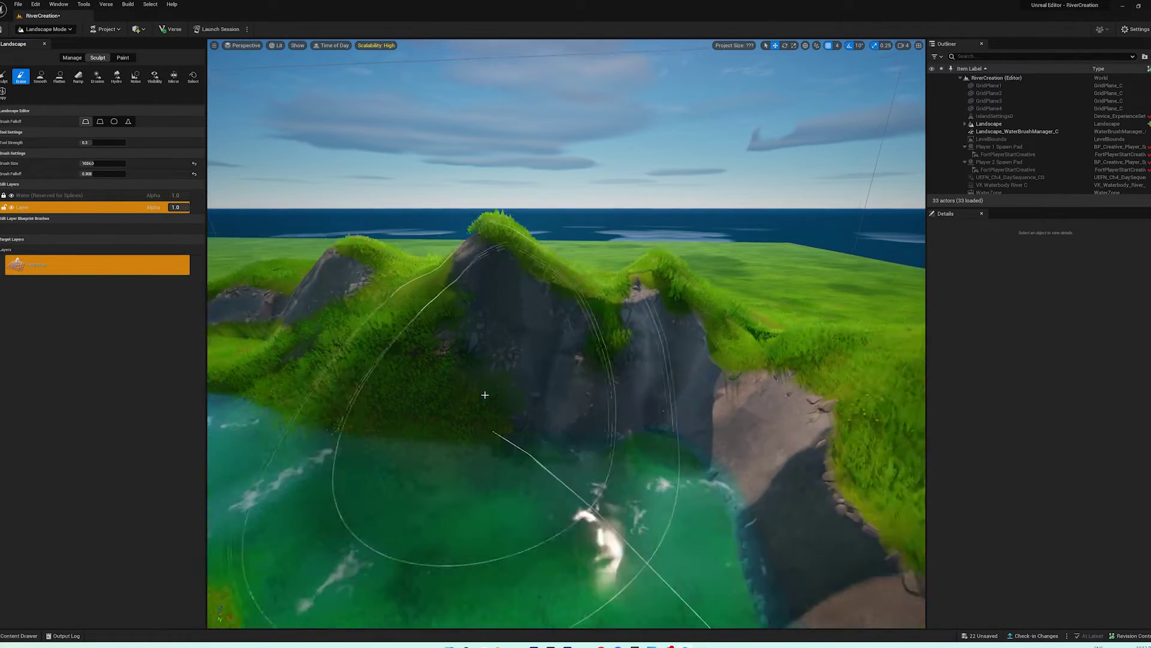
{"action": "scroll", "coordinate": [495, 491], "scroll_direction": "down", "scroll_amount": 5}
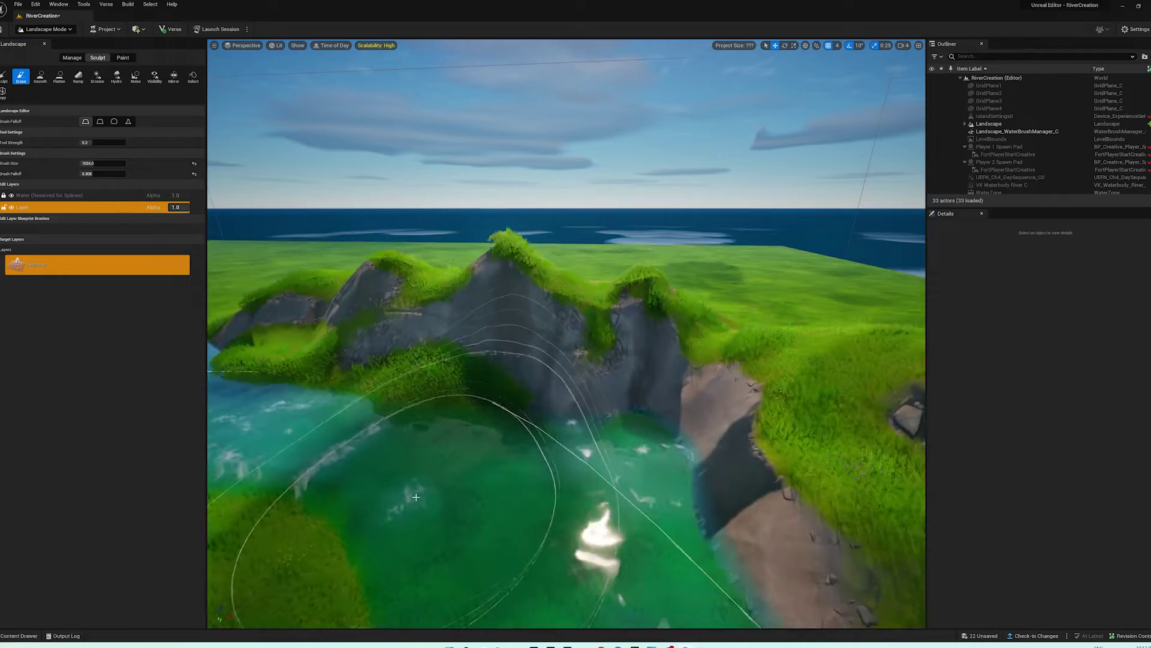
{"action": "mouse_move", "coordinate": [440, 504]}
{"action": "right_mouse_down"}
{"action": "mouse_move", "coordinate": [351, 485]}
{"action": "mouse_move", "coordinate": [450, 488]}
{"action": "right_mouse_up"}
{"action": "scroll", "coordinate": [449, 489], "scroll_direction": "down", "scroll_amount": 5}
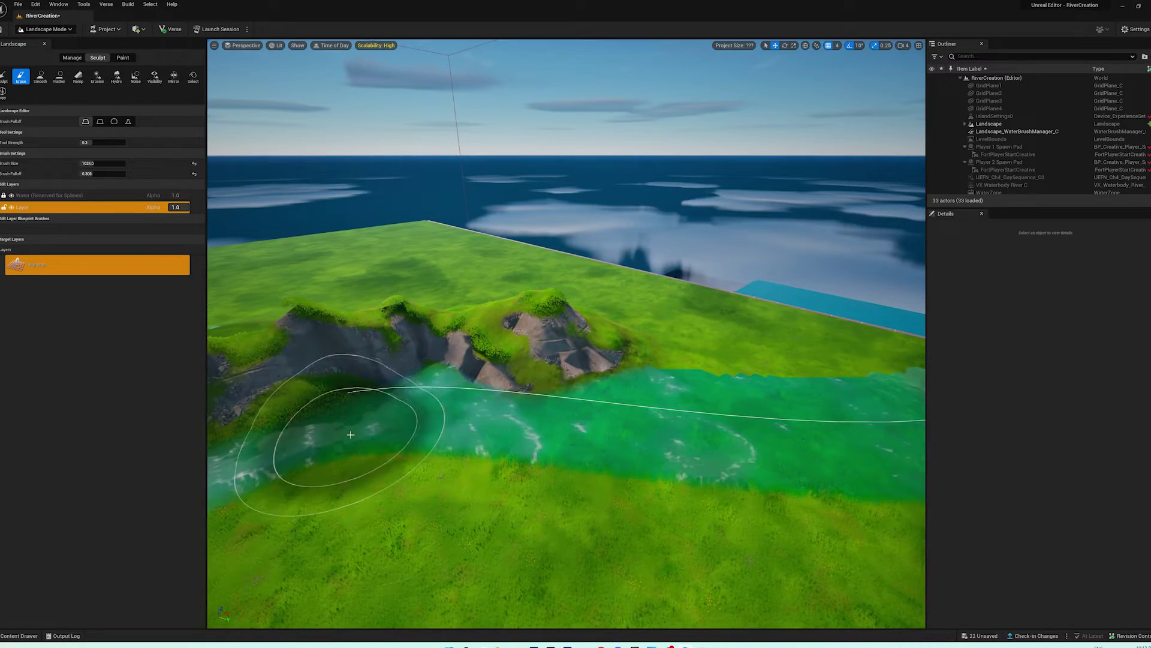
{"action": "right_click_drag", "start_coordinate": [350, 434], "coordinate": [351, 434]}
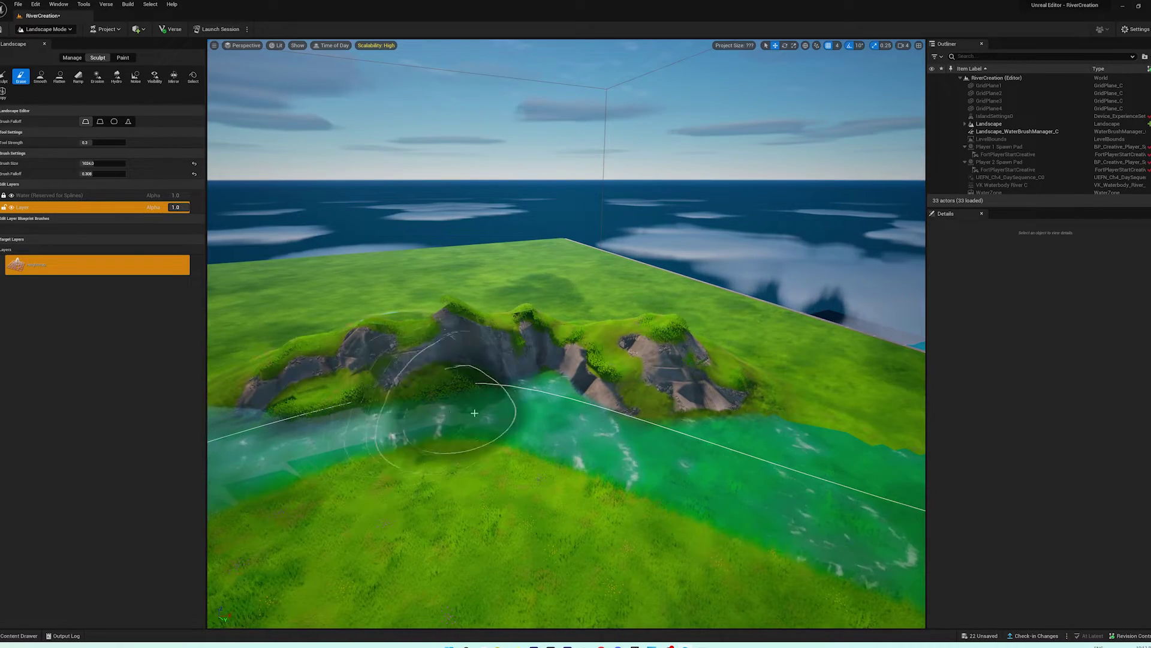
{"action": "scroll", "coordinate": [448, 418], "scroll_direction": "up", "scroll_amount": 3}
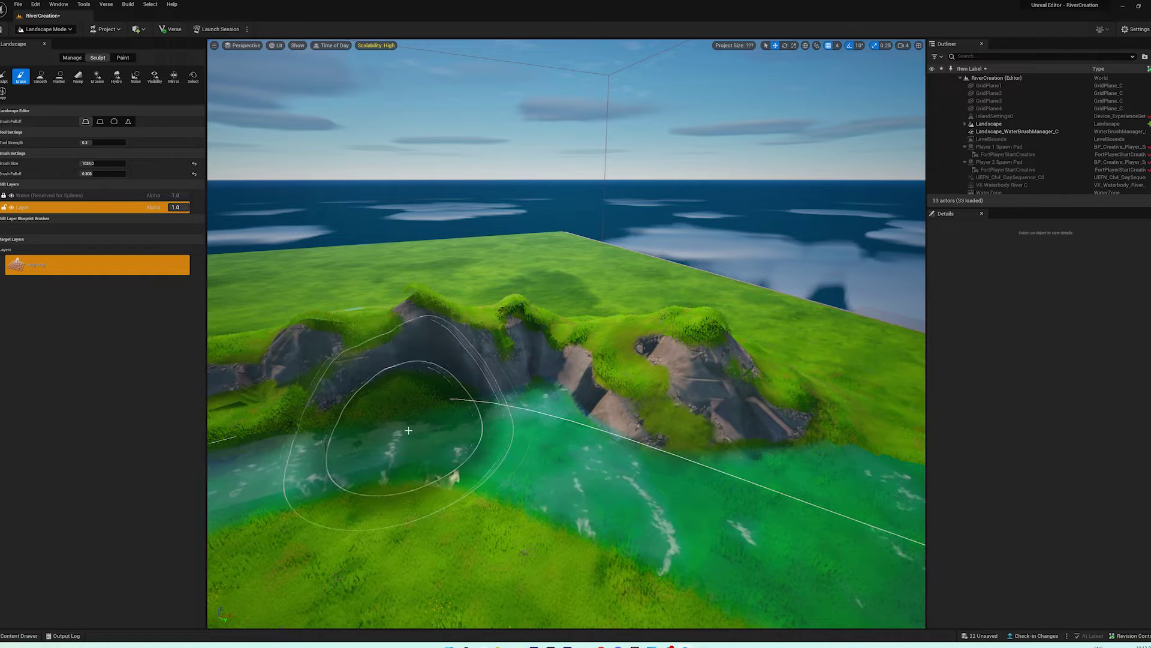
{"action": "right_click_drag", "start_coordinate": [408, 430], "coordinate": [408, 430]}
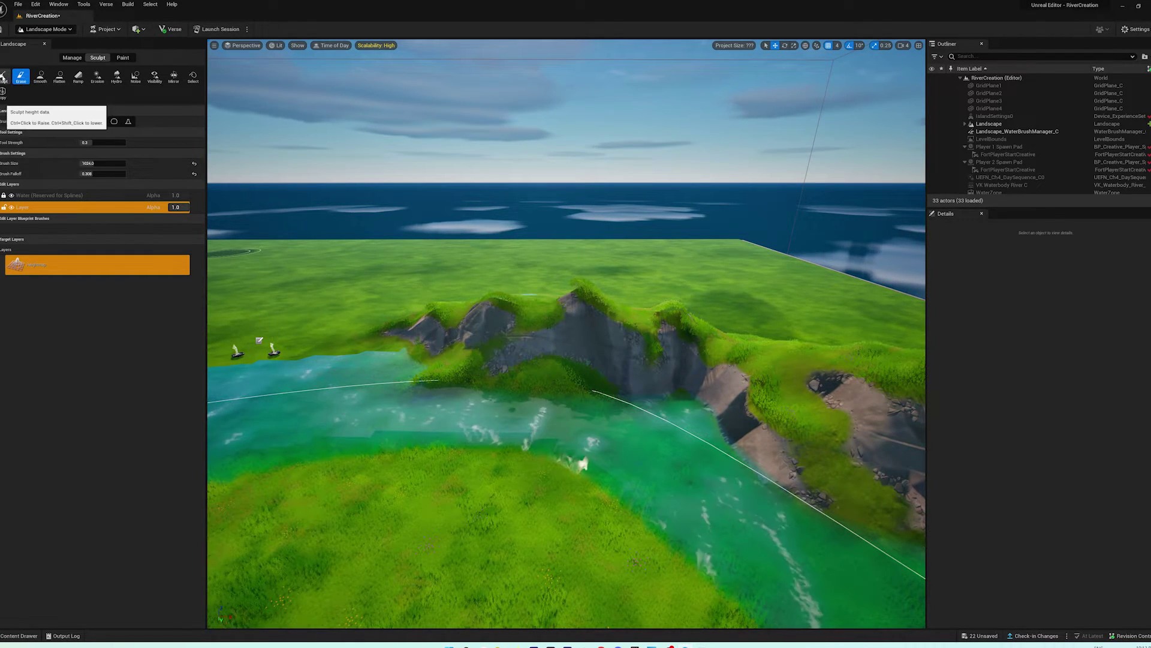
- Extend the raised bank with the Sculpt tool along the rest of the river's cliff side, toward both river ends
{"action": "left_click", "coordinate": [3, 76]}
{"action": "left_click_drag", "start_coordinate": [393, 351], "coordinate": [338, 343]}
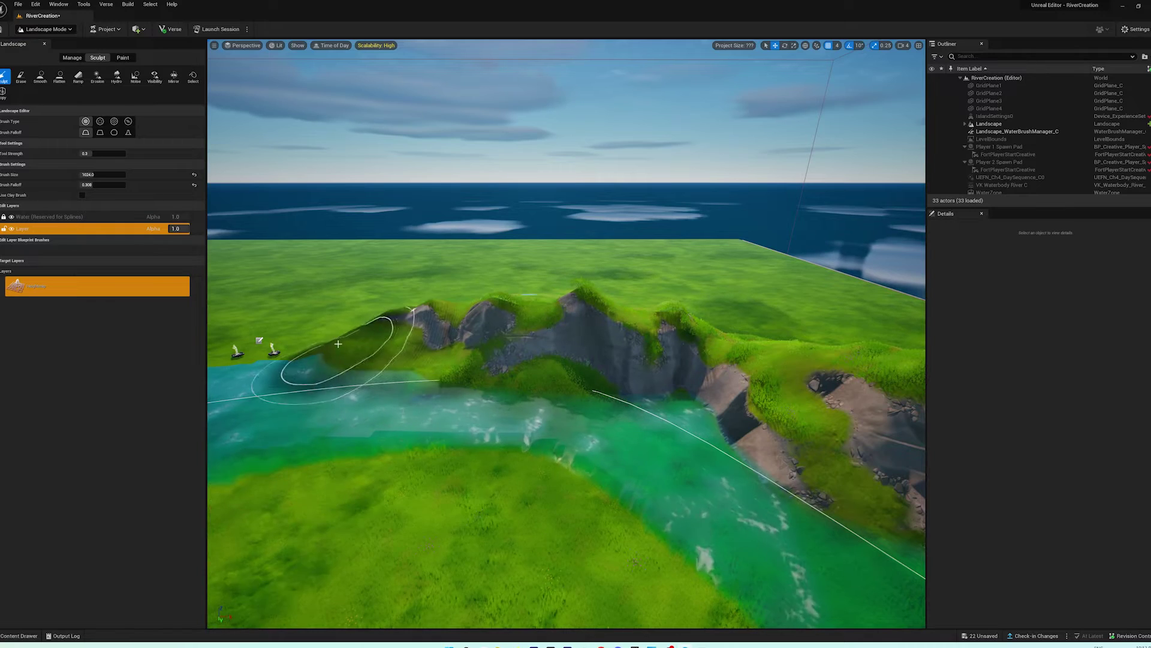
{"action": "right_click_drag", "start_coordinate": [323, 343], "coordinate": [323, 343]}
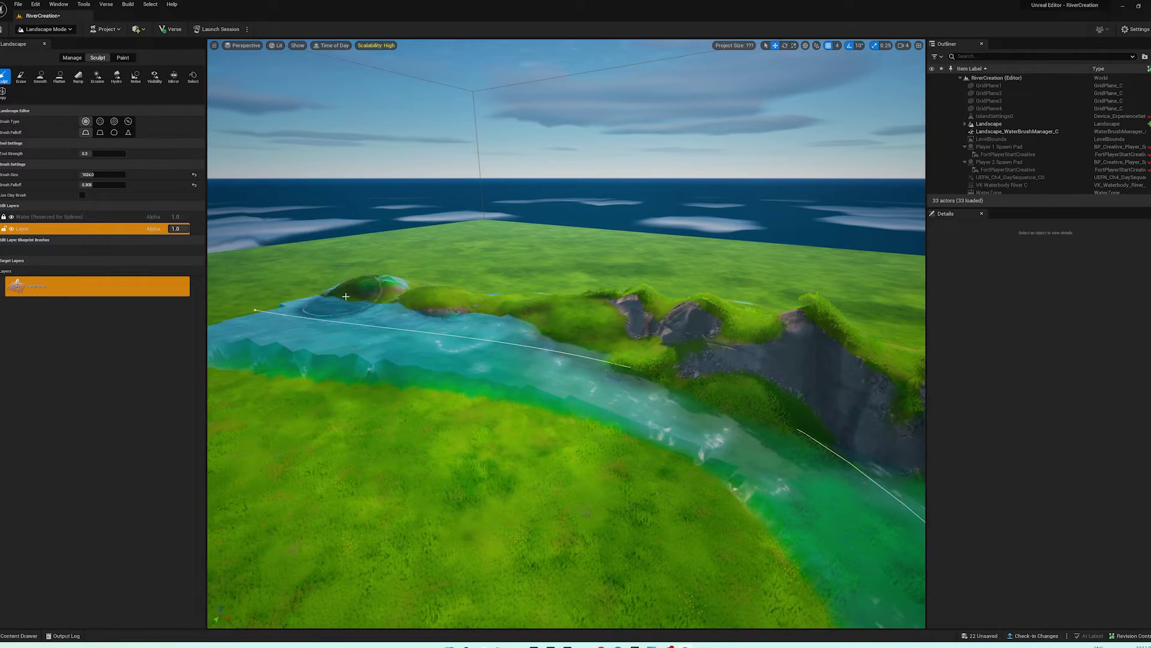
{"action": "left_click_drag", "start_coordinate": [384, 303], "coordinate": [439, 320]}
{"action": "mouse_move", "coordinate": [485, 334]}
{"action": "right_mouse_down"}
{"action": "mouse_move", "coordinate": [420, 384]}
{"action": "mouse_move", "coordinate": [455, 329]}
{"action": "mouse_move", "coordinate": [454, 304]}
{"action": "mouse_move", "coordinate": [378, 295]}
{"action": "mouse_move", "coordinate": [501, 290]}
{"action": "mouse_move", "coordinate": [478, 279]}
{"action": "right_mouse_up"}
{"action": "key", "text": "w"}
{"action": "right_click_drag", "start_coordinate": [449, 316], "coordinate": [441, 329]}
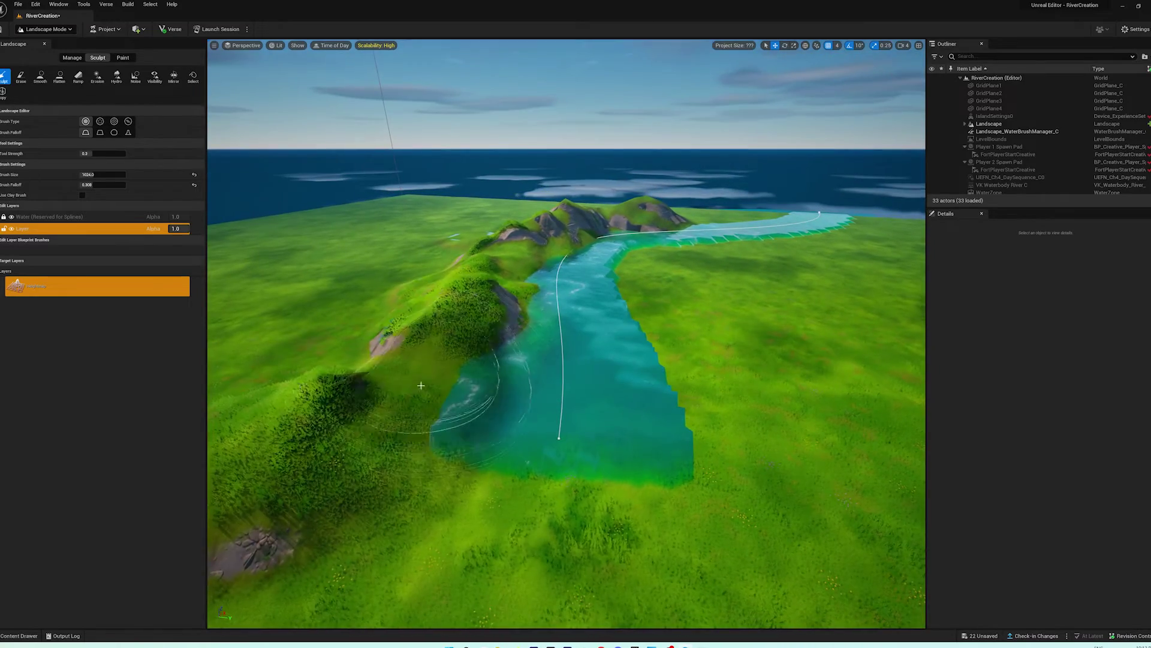
- Sculpt rounded hills along the opposite riverbank, from the near river end up to the bend
{"action": "mouse_move", "coordinate": [740, 462]}
{"action": "left_mouse_down"}
{"action": "mouse_move", "coordinate": [747, 390]}
{"action": "mouse_move", "coordinate": [688, 310]}
{"action": "left_mouse_up"}
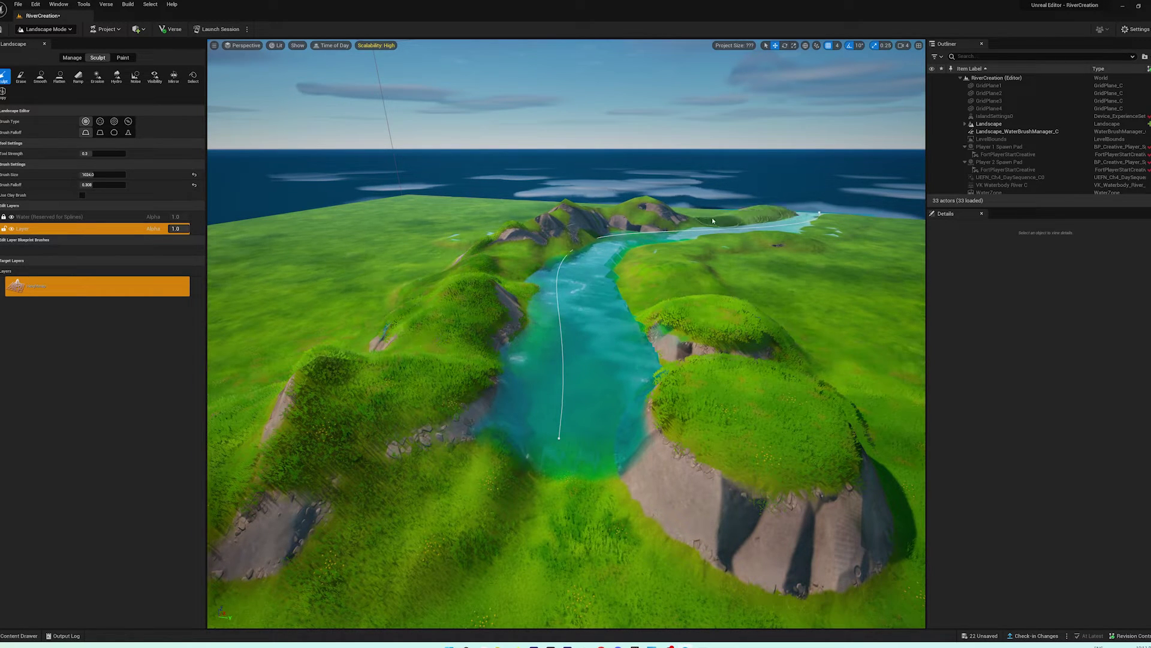
{"action": "mouse_move", "coordinate": [768, 291]}
{"action": "right_mouse_down"}
{"action": "mouse_move", "coordinate": [831, 290]}
{"action": "mouse_move", "coordinate": [784, 300]}
{"action": "right_mouse_up"}
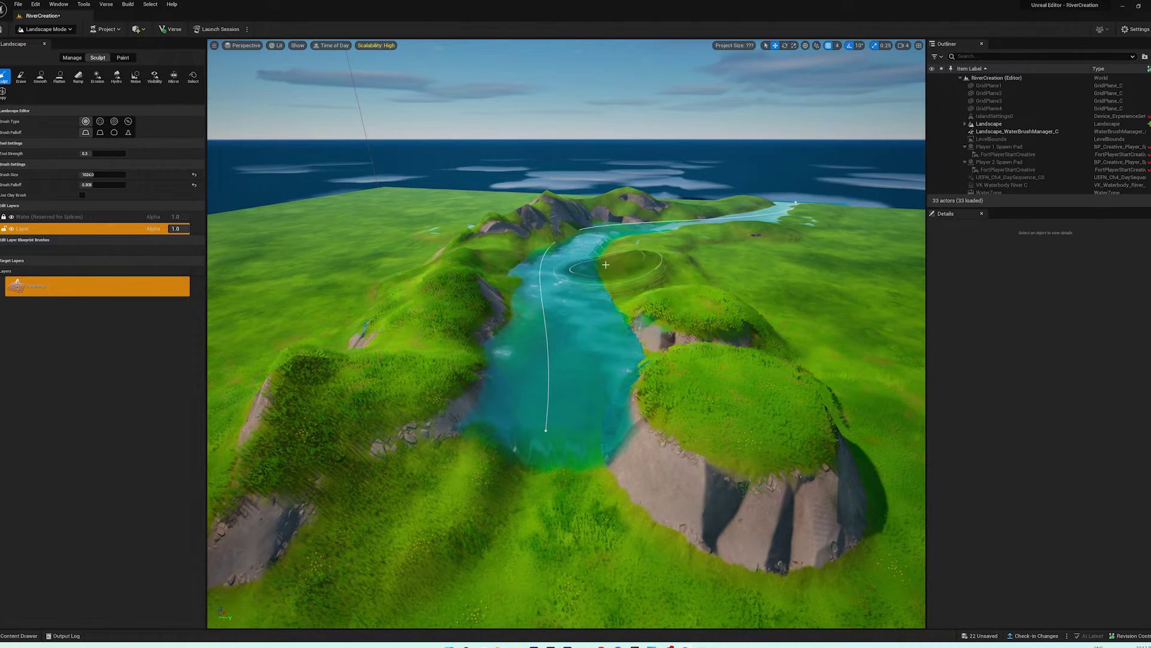
{"action": "mouse_move", "coordinate": [611, 297]}
{"action": "left_mouse_down"}
{"action": "mouse_move", "coordinate": [591, 333]}
{"action": "mouse_move", "coordinate": [654, 341]}
{"action": "left_mouse_up"}
{"action": "mouse_move", "coordinate": [655, 342]}
{"action": "right_mouse_down"}
{"action": "mouse_move", "coordinate": [779, 354]}
{"action": "mouse_move", "coordinate": [600, 384]}
{"action": "mouse_move", "coordinate": [488, 437]}
{"action": "right_mouse_up"}
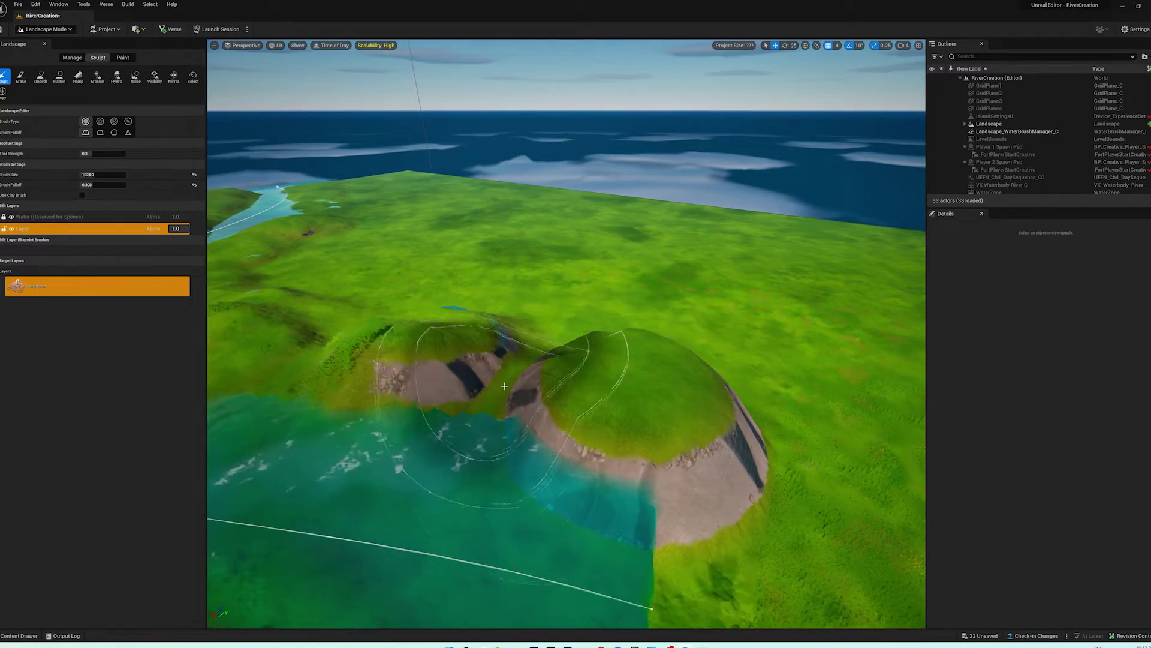
- Fill the gap between the two hills on the opposite bank using a smaller Sculpt brush and extend the ridge toward the bend
{"action": "left_click_drag", "start_coordinate": [482, 399], "coordinate": [480, 419]}
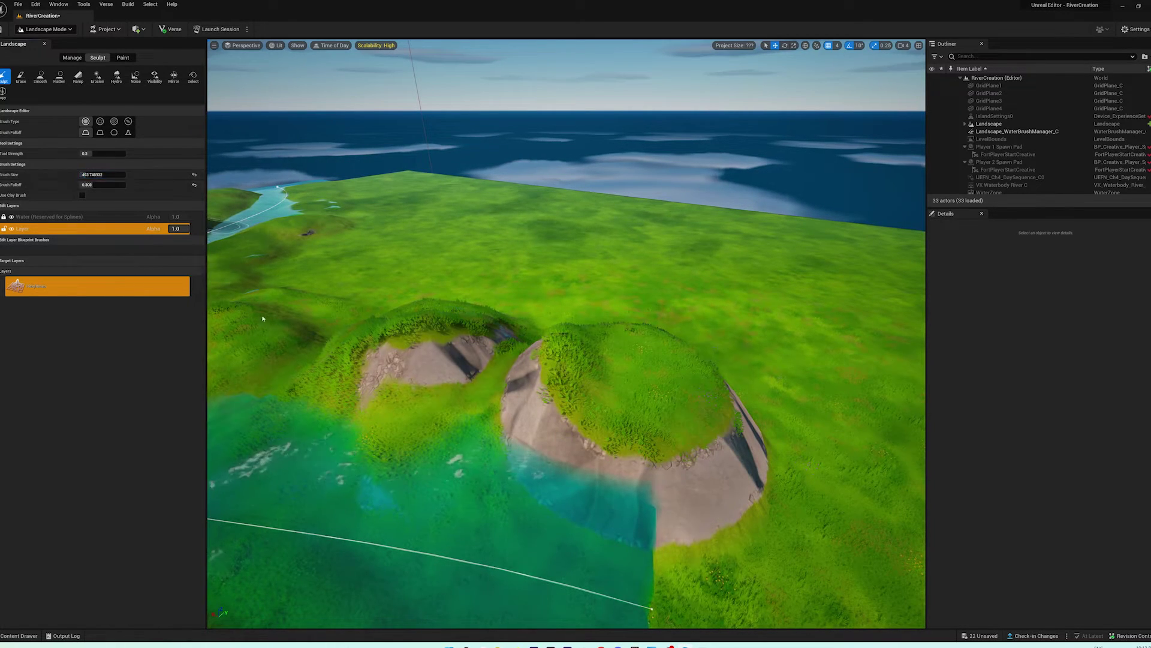
{"action": "mouse_move", "coordinate": [465, 420]}
{"action": "left_mouse_down"}
{"action": "mouse_move", "coordinate": [462, 438]}
{"action": "mouse_move", "coordinate": [470, 406]}
{"action": "left_mouse_up"}
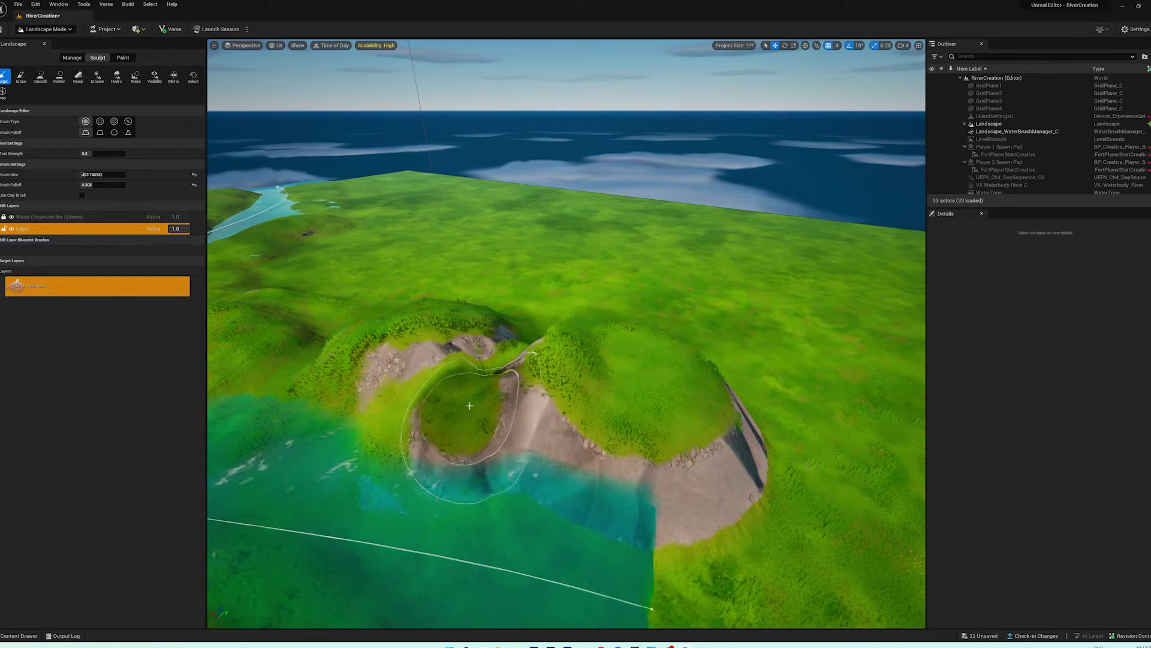
{"action": "right_click_drag", "start_coordinate": [420, 393], "coordinate": [324, 366]}
{"action": "mouse_move", "coordinate": [420, 392]}
{"action": "left_mouse_down"}
{"action": "mouse_move", "coordinate": [354, 360]}
{"action": "mouse_move", "coordinate": [335, 384]}
{"action": "mouse_move", "coordinate": [408, 378]}
{"action": "mouse_move", "coordinate": [483, 403]}
{"action": "mouse_move", "coordinate": [434, 393]}
{"action": "left_mouse_up"}
{"action": "mouse_move", "coordinate": [283, 337]}
{"action": "right_mouse_down"}
{"action": "mouse_move", "coordinate": [302, 346]}
{"action": "mouse_move", "coordinate": [210, 306]}
{"action": "right_mouse_up"}
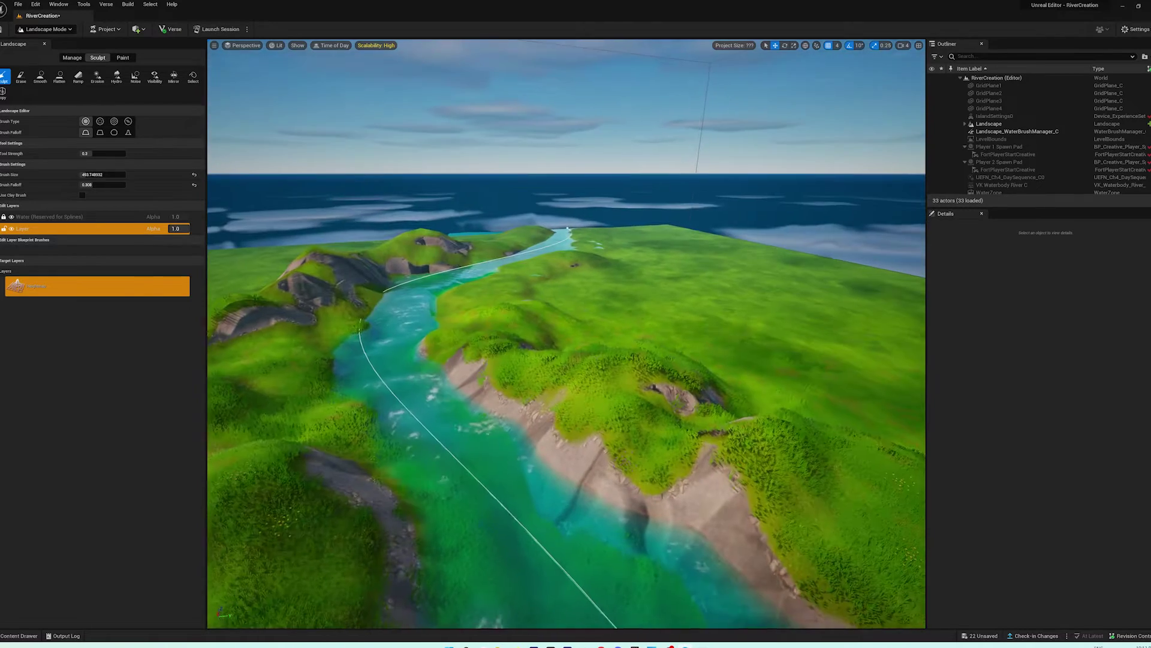
{"action": "mouse_move", "coordinate": [396, 365]}
{"action": "left_mouse_down"}
{"action": "mouse_move", "coordinate": [422, 383]}
{"action": "mouse_move", "coordinate": [455, 337]}
{"action": "left_mouse_up"}
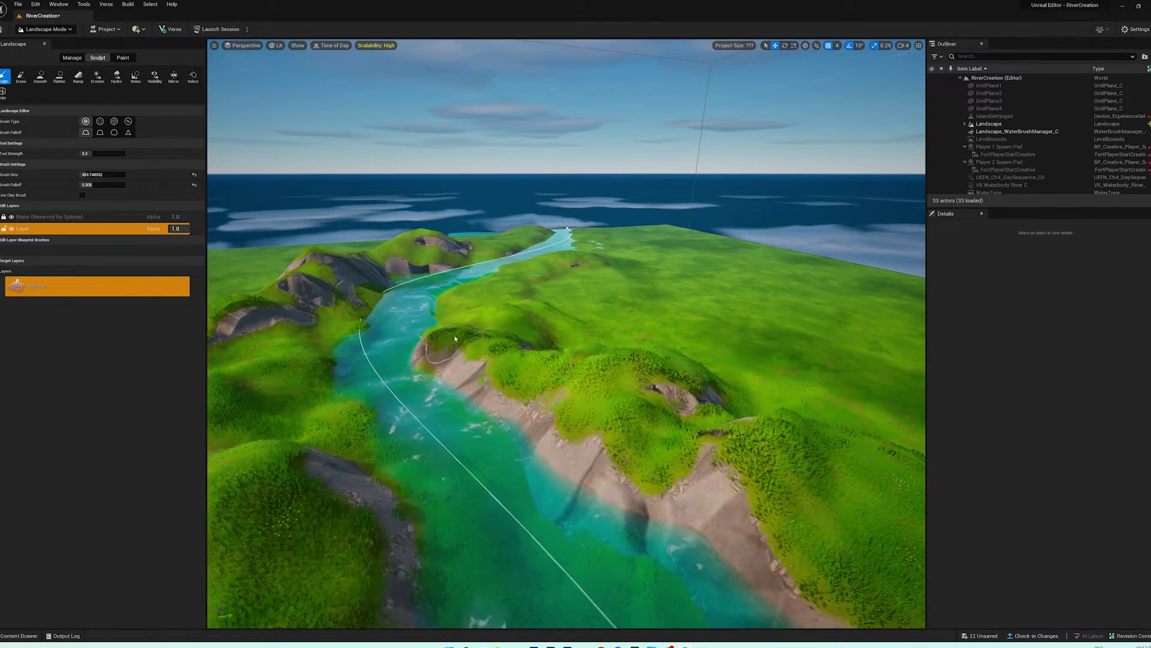
- Extend the raised ridge on the opposite bank past the bend with the Sculpt tool, building taller cliff-edged hills along the water
{"action": "mouse_move", "coordinate": [455, 338]}
{"action": "right_mouse_down"}
{"action": "mouse_move", "coordinate": [600, 371]}
{"action": "mouse_move", "coordinate": [584, 354]}
{"action": "mouse_move", "coordinate": [528, 351]}
{"action": "mouse_move", "coordinate": [630, 372]}
{"action": "mouse_move", "coordinate": [635, 408]}
{"action": "right_mouse_up"}
{"action": "right_click_drag", "start_coordinate": [365, 407], "coordinate": [570, 375]}
{"action": "mouse_move", "coordinate": [570, 375]}
{"action": "left_mouse_down"}
{"action": "mouse_move", "coordinate": [458, 391]}
{"action": "mouse_move", "coordinate": [574, 364]}
{"action": "mouse_move", "coordinate": [333, 410]}
{"action": "left_mouse_up"}
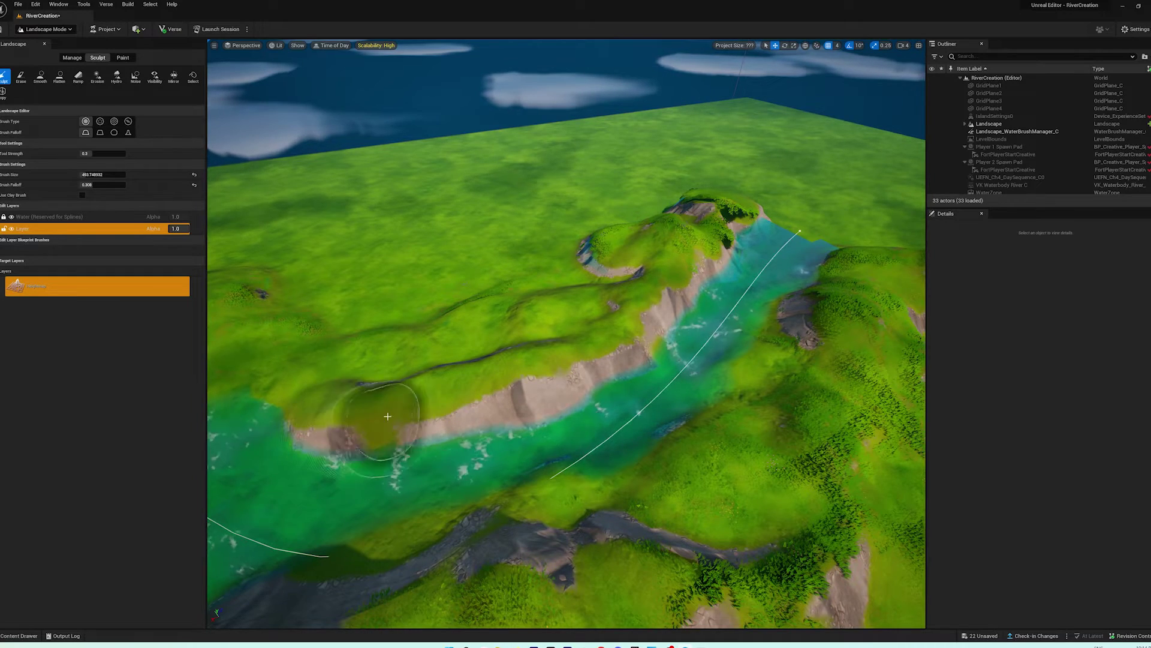
{"action": "right_click_drag", "start_coordinate": [364, 414], "coordinate": [398, 411]}
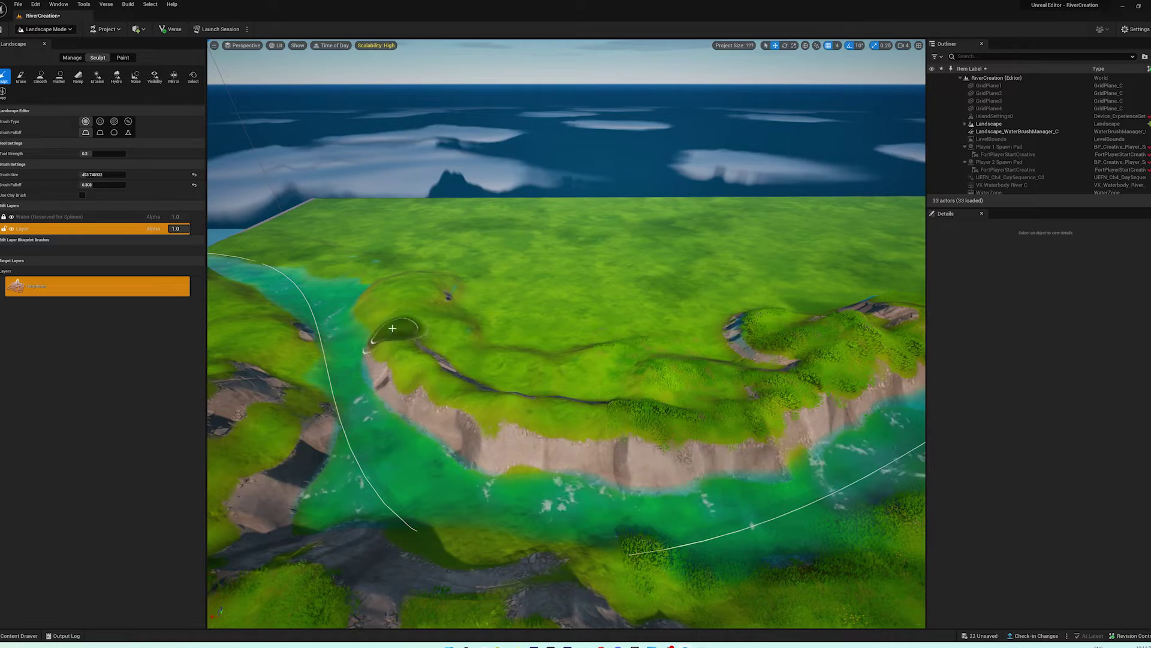
{"action": "key", "text": "a"}
{"action": "right_click_drag", "start_coordinate": [365, 278], "coordinate": [445, 279]}
{"action": "right_click_drag", "start_coordinate": [444, 348], "coordinate": [451, 346]}
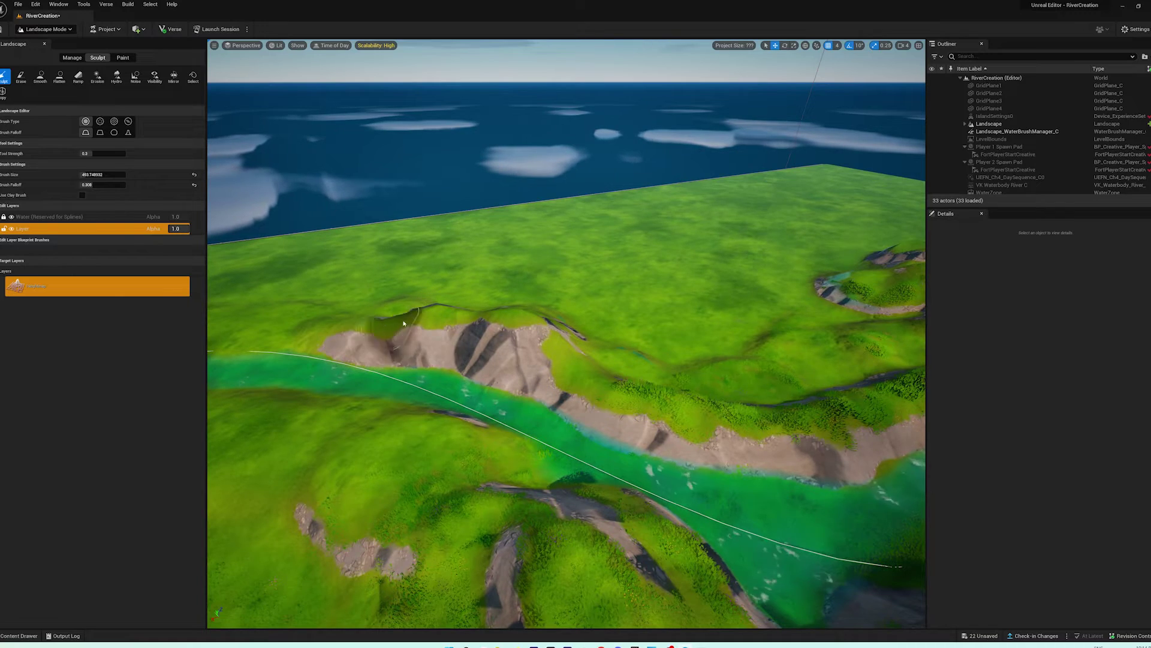
{"action": "mouse_move", "coordinate": [441, 320]}
{"action": "left_mouse_down"}
{"action": "mouse_move", "coordinate": [550, 343]}
{"action": "mouse_move", "coordinate": [414, 316]}
{"action": "left_mouse_up"}
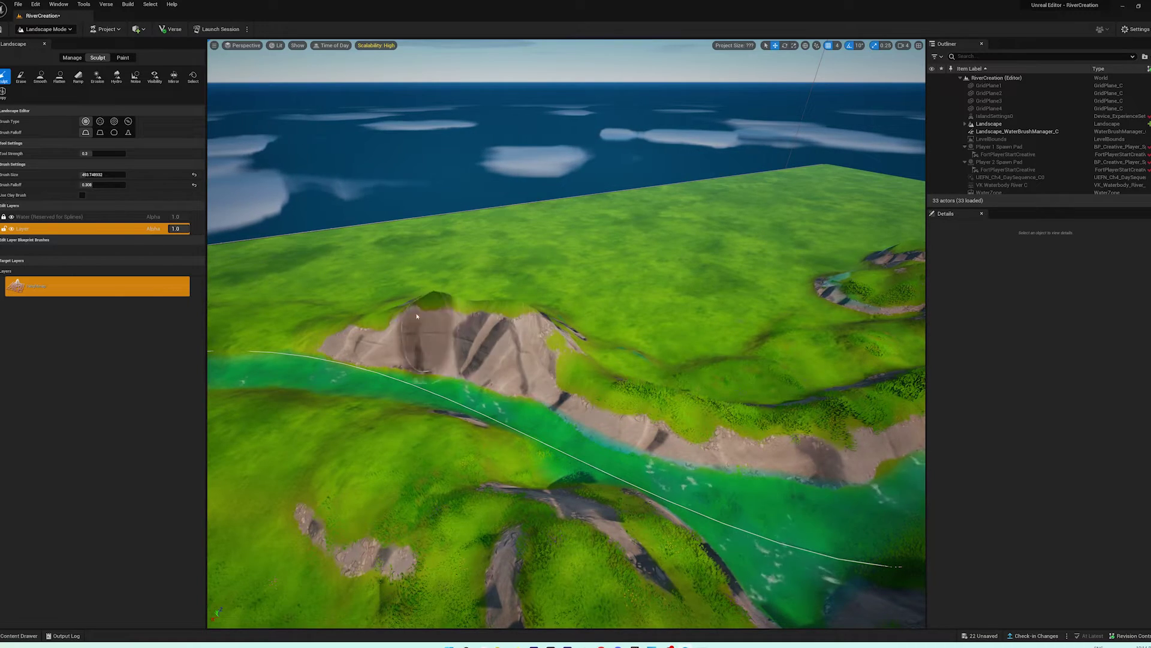
- Sculpt raised banks on both sides of the river where it reaches the landscape edge
{"action": "mouse_move", "coordinate": [403, 316]}
{"action": "right_mouse_down"}
{"action": "mouse_move", "coordinate": [479, 354]}
{"action": "mouse_move", "coordinate": [465, 300]}
{"action": "right_mouse_up"}
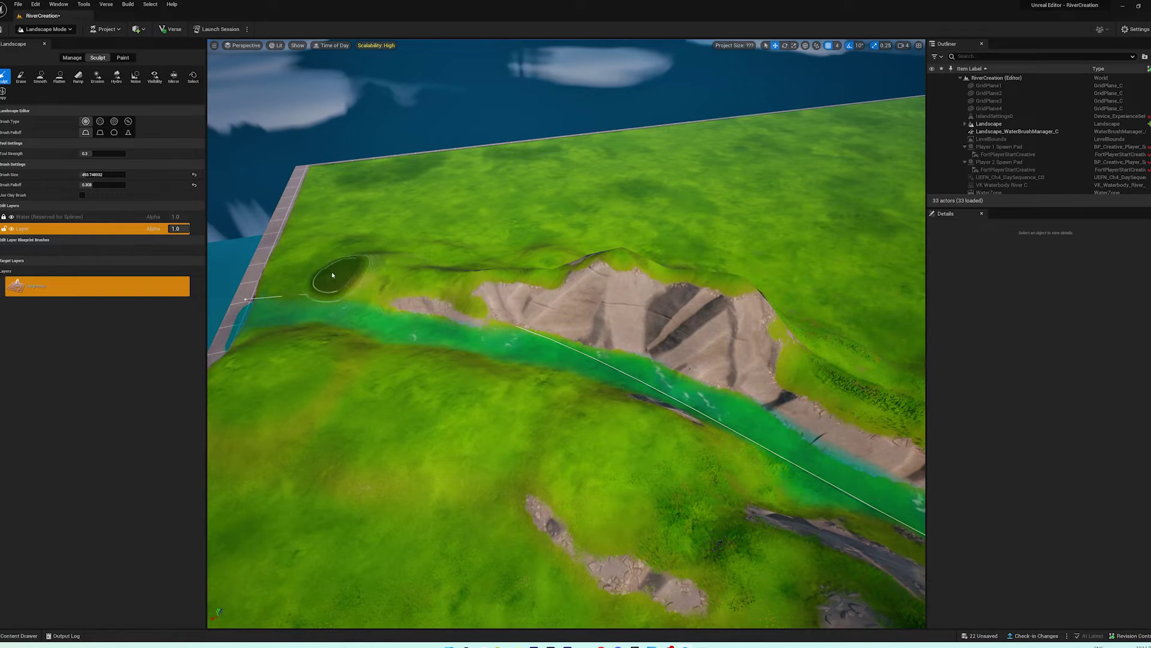
{"action": "left_click_drag", "start_coordinate": [401, 286], "coordinate": [368, 284]}
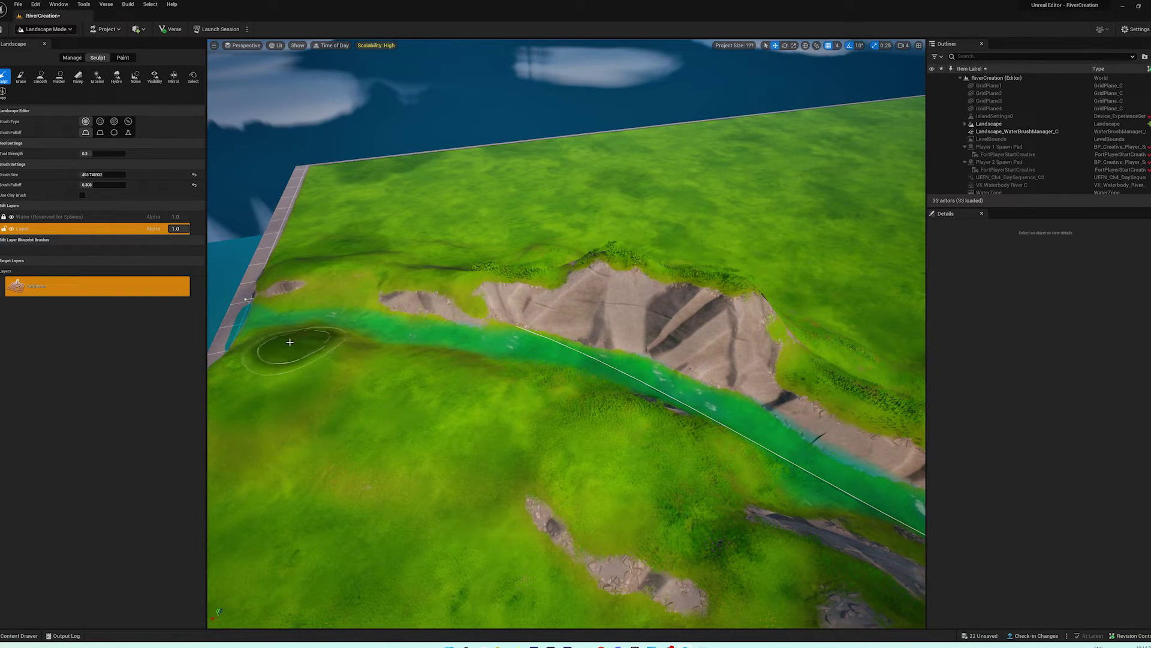
{"action": "left_click_drag", "start_coordinate": [425, 360], "coordinate": [483, 372]}
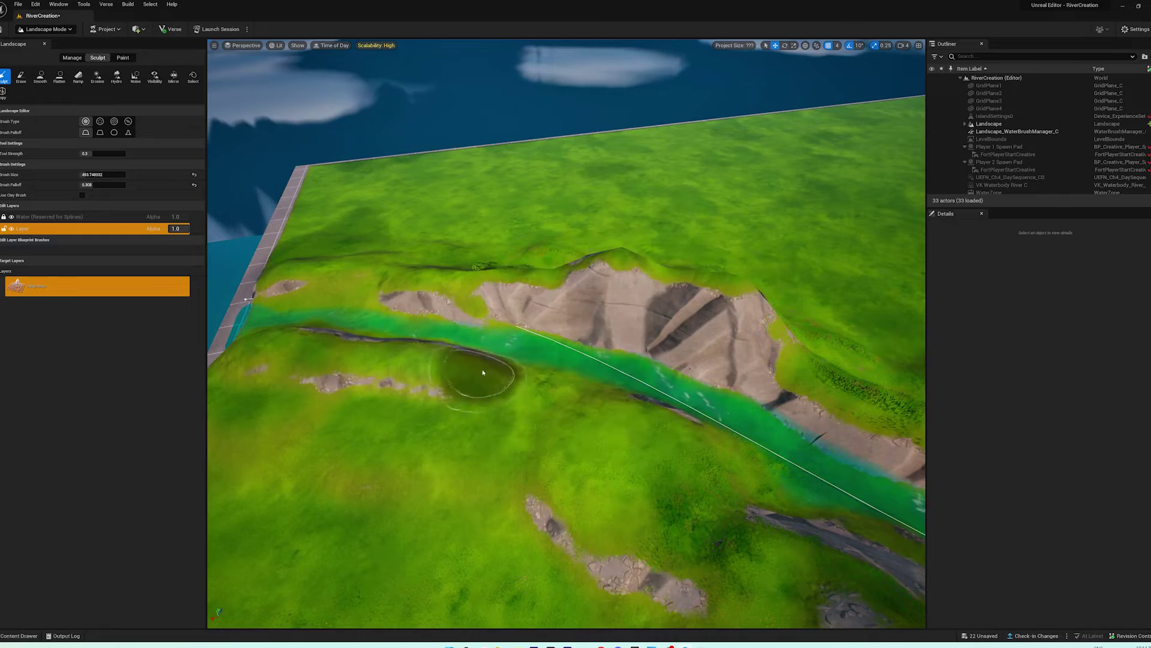
{"action": "left_click_drag", "start_coordinate": [558, 396], "coordinate": [355, 363]}
{"action": "right_click_drag", "start_coordinate": [311, 343], "coordinate": [426, 402]}
{"action": "right_click_drag", "start_coordinate": [128, 335], "coordinate": [360, 386]}
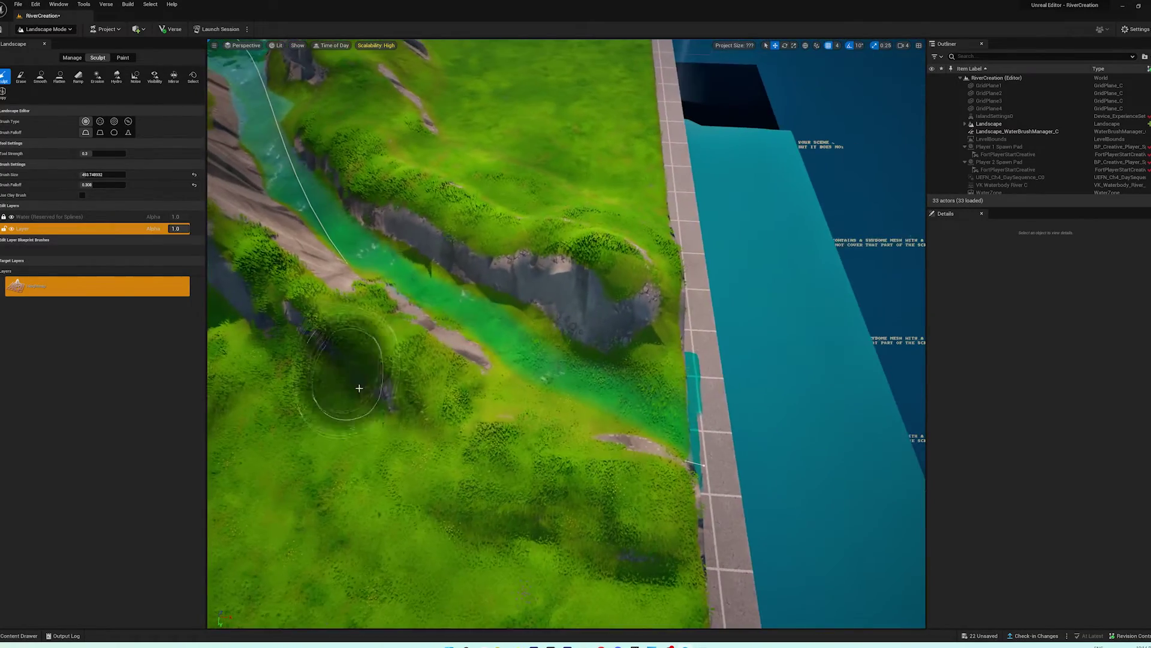
{"action": "left_click_drag", "start_coordinate": [638, 433], "coordinate": [662, 349]}
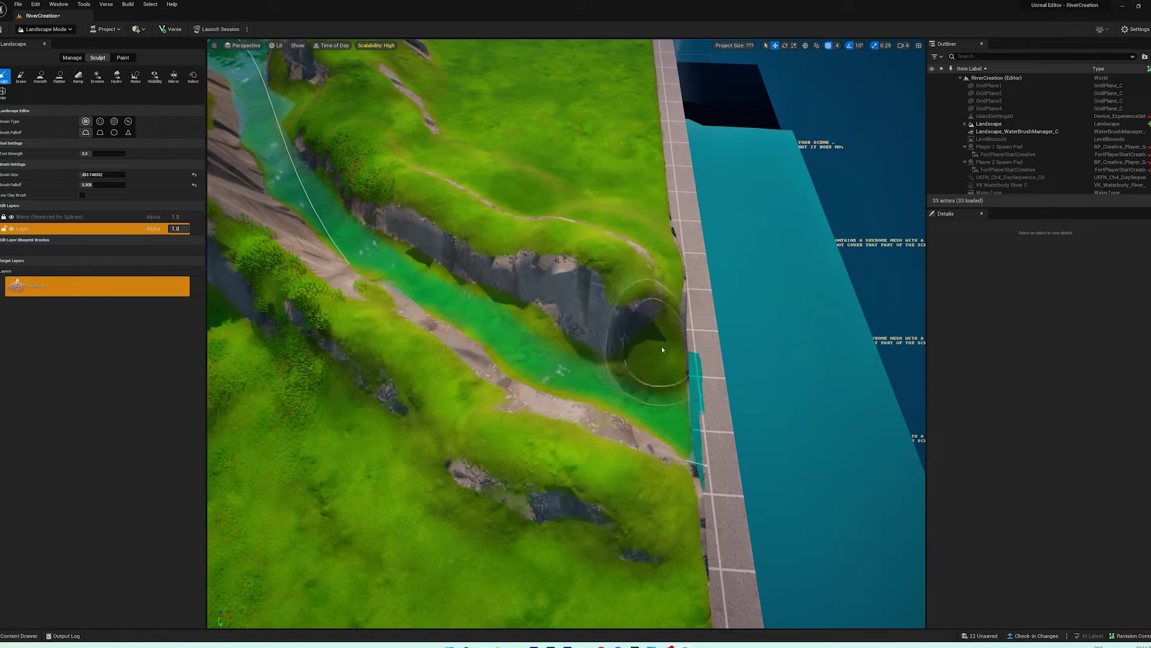
- Raise the low section of the bank between the existing cliffs along the middle stretch of the river
{"action": "mouse_move", "coordinate": [682, 332]}
{"action": "right_mouse_down"}
{"action": "mouse_move", "coordinate": [540, 318]}
{"action": "mouse_move", "coordinate": [497, 384]}
{"action": "mouse_move", "coordinate": [432, 318]}
{"action": "mouse_move", "coordinate": [420, 330]}
{"action": "mouse_move", "coordinate": [456, 318]}
{"action": "mouse_move", "coordinate": [509, 258]}
{"action": "mouse_move", "coordinate": [564, 228]}
{"action": "mouse_move", "coordinate": [560, 432]}
{"action": "mouse_move", "coordinate": [560, 419]}
{"action": "right_mouse_up"}
{"action": "right_click_drag", "start_coordinate": [621, 364], "coordinate": [678, 293]}
{"action": "right_click_drag", "start_coordinate": [614, 308], "coordinate": [706, 347]}
{"action": "right_click_drag", "start_coordinate": [640, 345], "coordinate": [640, 420]}
{"action": "mouse_move", "coordinate": [615, 273]}
{"action": "right_mouse_down"}
{"action": "mouse_move", "coordinate": [614, 345]}
{"action": "mouse_move", "coordinate": [615, 218]}
{"action": "right_mouse_up"}
{"action": "mouse_move", "coordinate": [615, 273]}
{"action": "left_mouse_down"}
{"action": "mouse_move", "coordinate": [565, 277]}
{"action": "mouse_move", "coordinate": [575, 275]}
{"action": "left_mouse_up"}
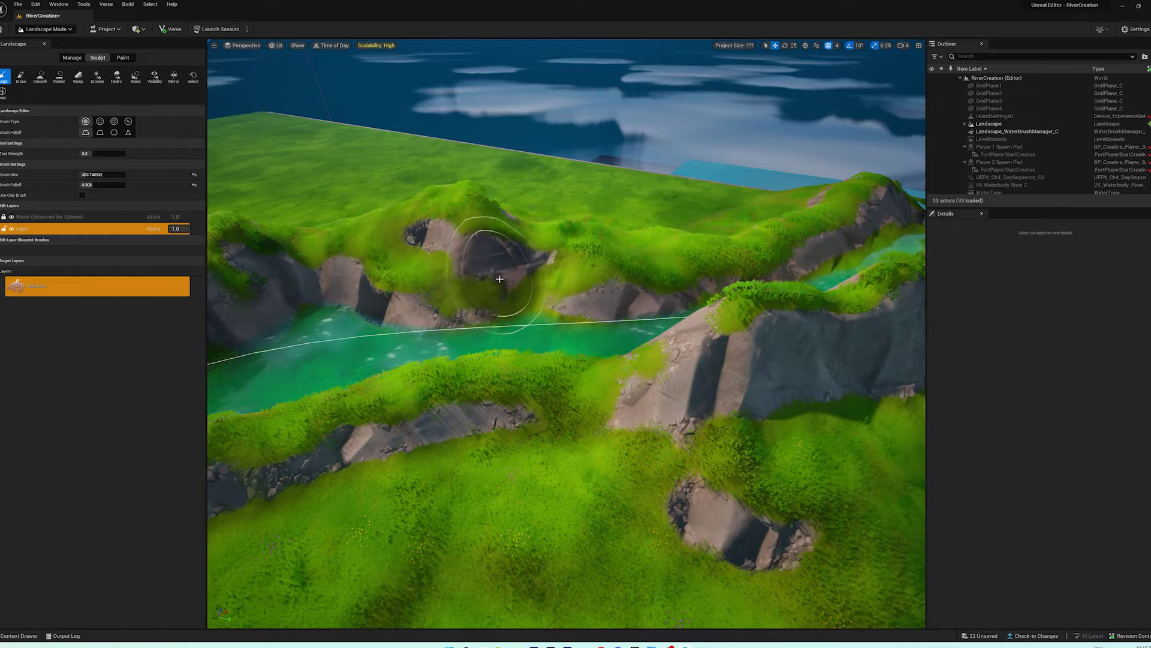
- Inspect the sculpted banks from water level along the river to its end, and from above
{"action": "mouse_move", "coordinate": [499, 282]}
{"action": "right_mouse_down"}
{"action": "mouse_move", "coordinate": [499, 300]}
{"action": "mouse_move", "coordinate": [407, 312]}
{"action": "mouse_move", "coordinate": [360, 246]}
{"action": "mouse_move", "coordinate": [231, 189]}
{"action": "right_mouse_up"}
{"action": "right_click_drag", "start_coordinate": [579, 279], "coordinate": [843, 246]}
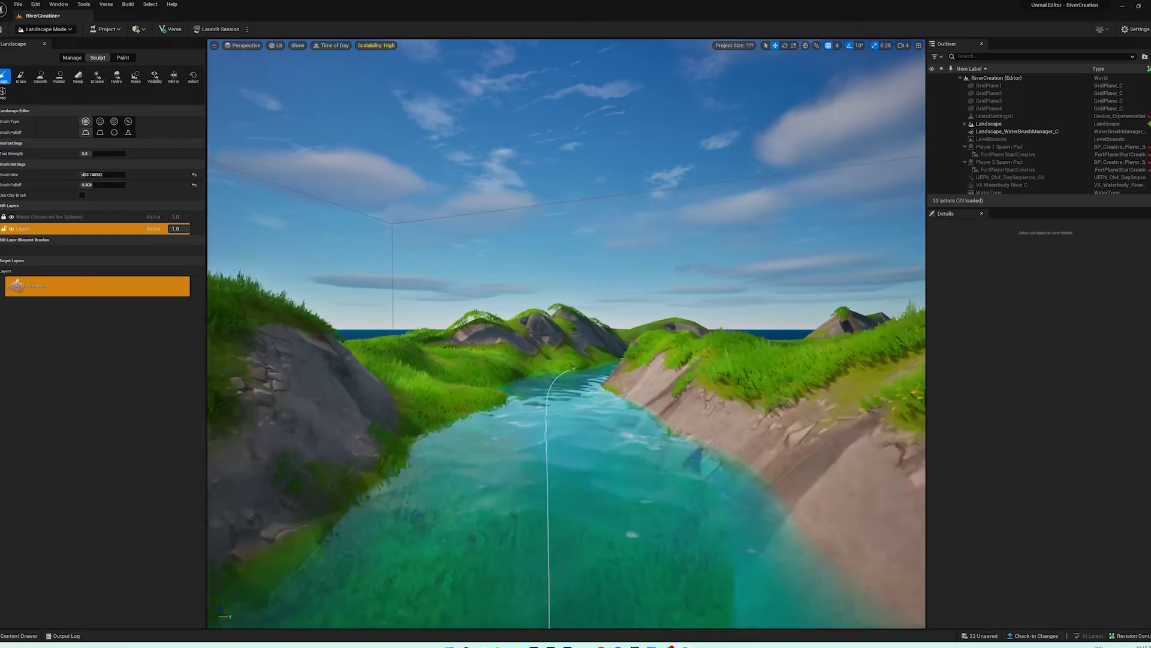
{"action": "mouse_move", "coordinate": [573, 264]}
{"action": "right_mouse_down"}
{"action": "mouse_move", "coordinate": [857, 269]}
{"action": "mouse_move", "coordinate": [583, 265]}
{"action": "right_mouse_up"}
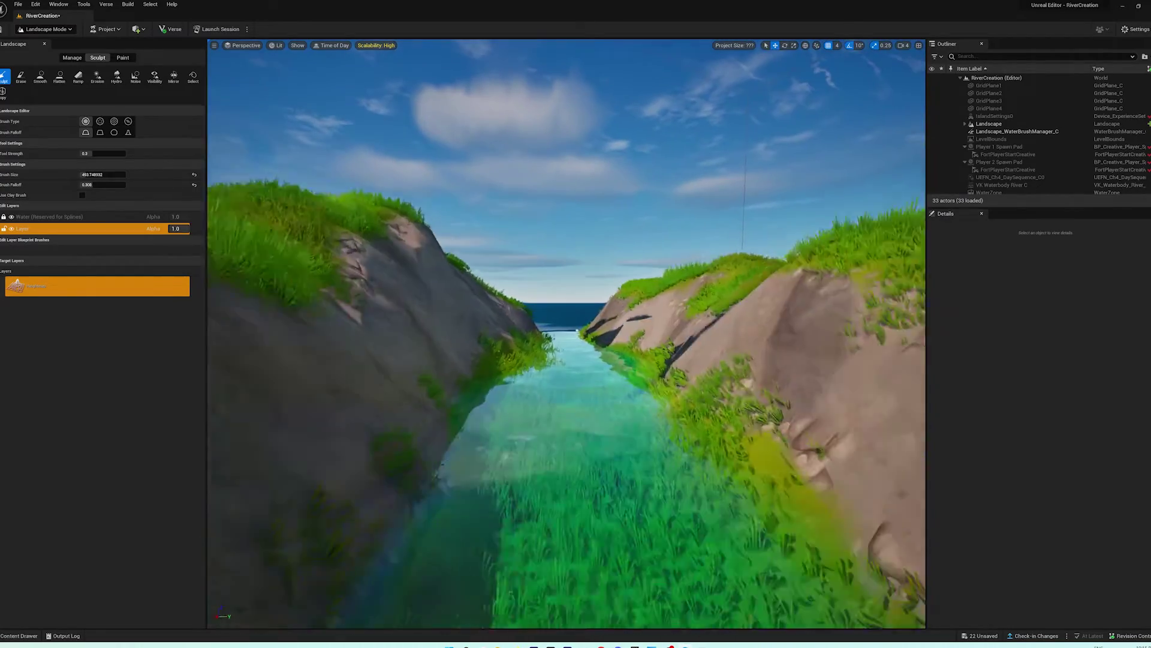
{"action": "right_click_drag", "start_coordinate": [583, 265], "coordinate": [583, 260]}
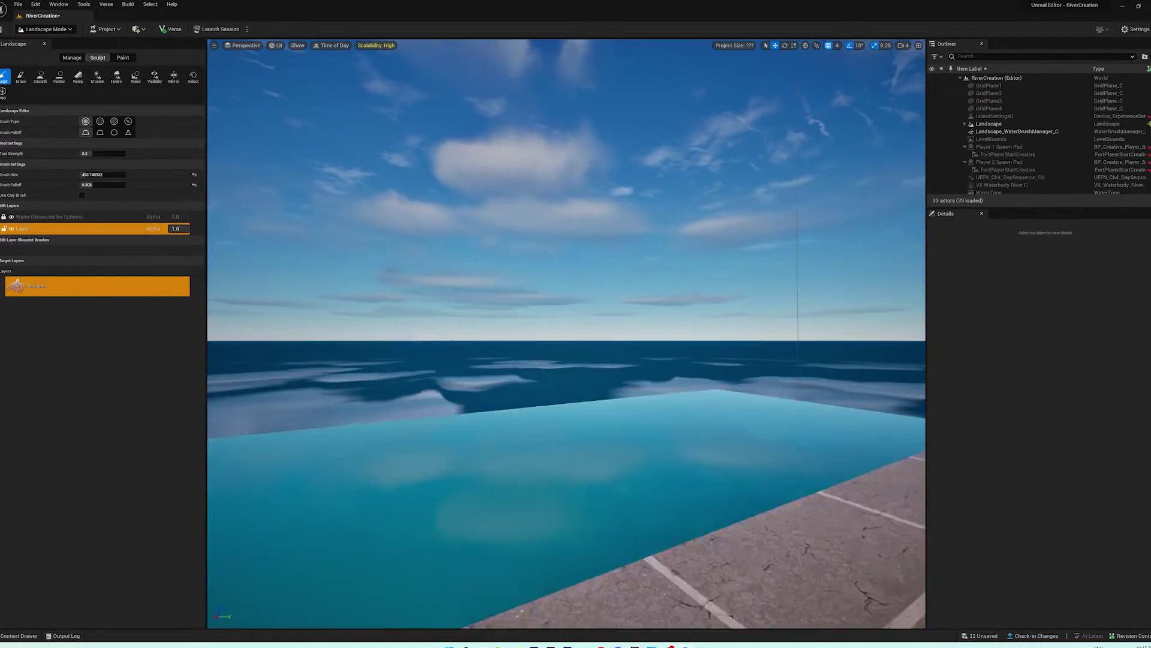
{"action": "right_click_drag", "start_coordinate": [420, 333], "coordinate": [723, 259]}
{"action": "right_click_drag", "start_coordinate": [580, 240], "coordinate": [828, 219]}
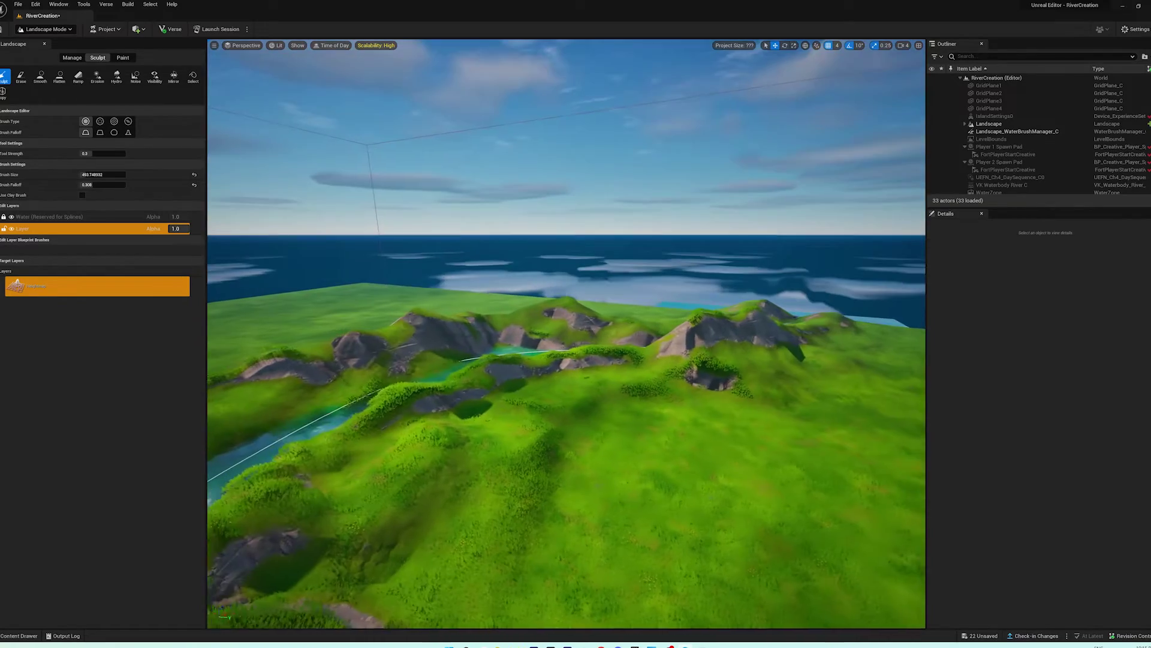
- Unlock the Water edit layer and select the river water body in Selection Mode to check its Affects Landscape setting and shoreline
{"action": "left_click", "coordinate": [46, 218]}
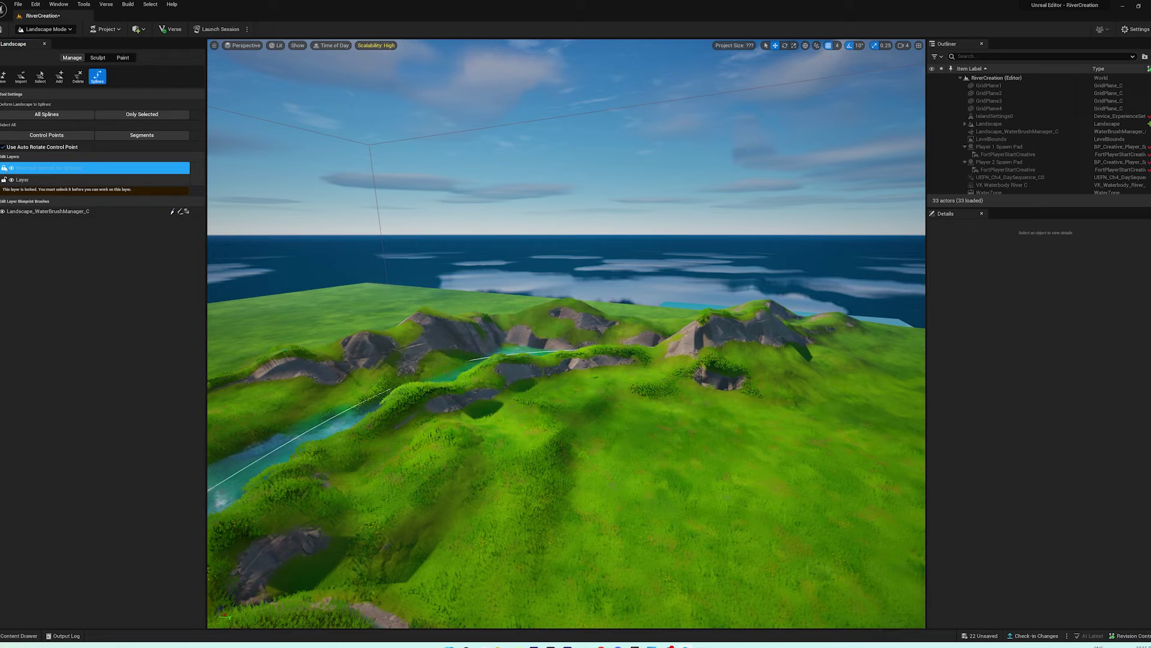
{"action": "left_click", "coordinate": [17, 180]}
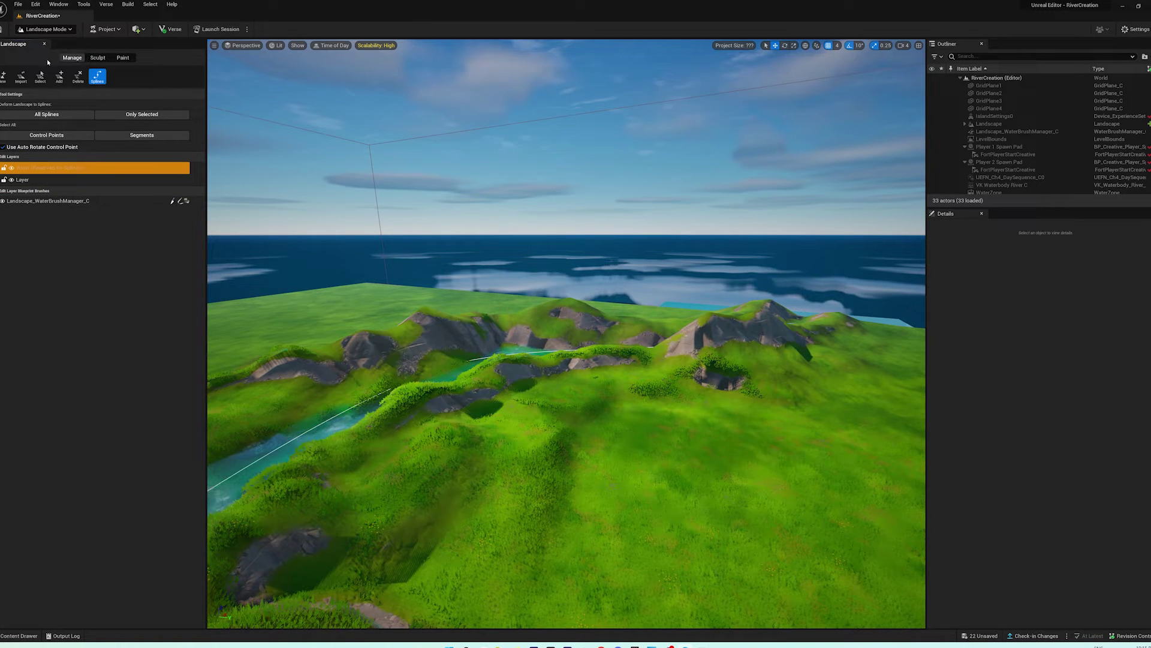
{"action": "key", "text": "shift+1"}
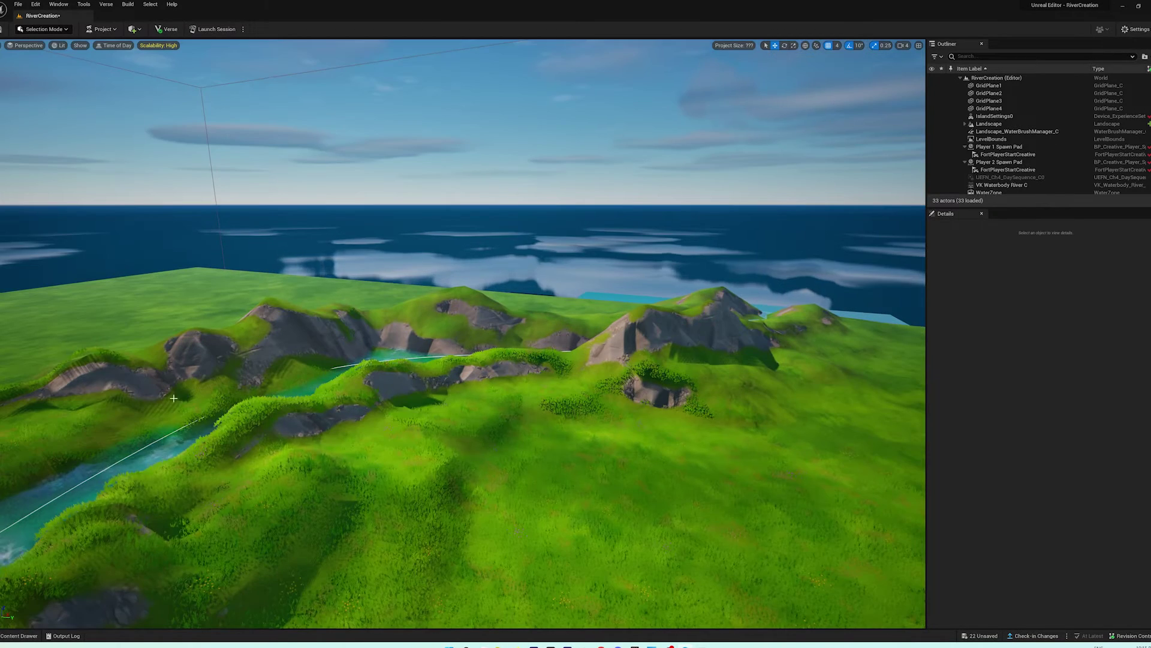
{"action": "right_click_drag", "start_coordinate": [173, 398], "coordinate": [69, 425]}
{"action": "left_click", "coordinate": [213, 437]}
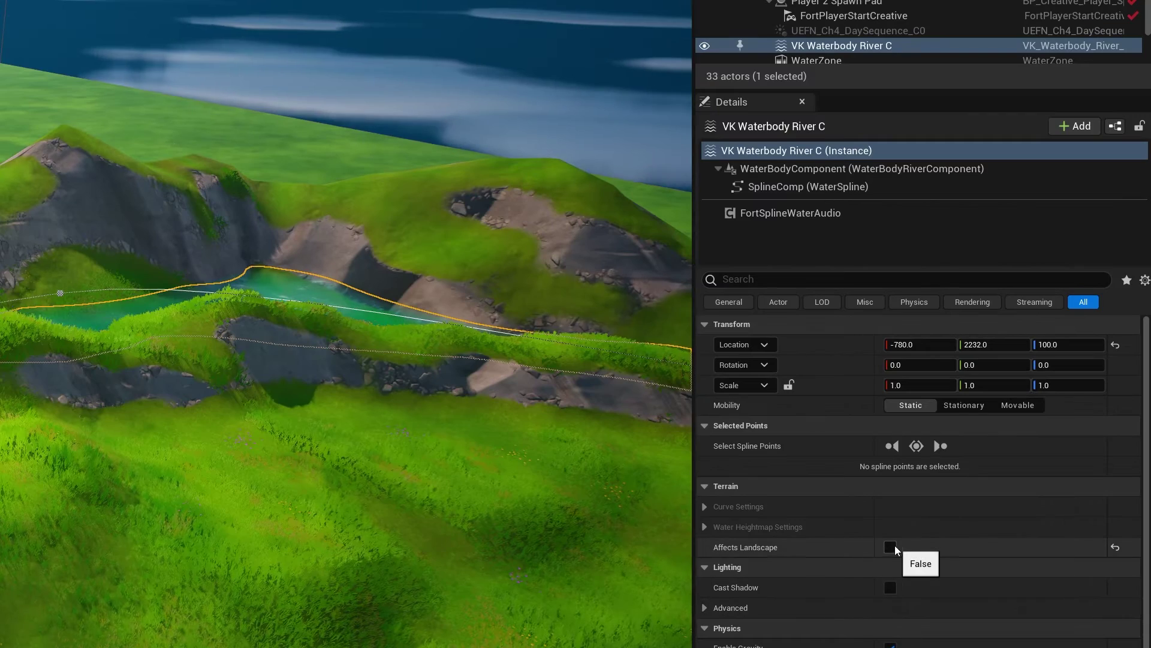
{"action": "right_click_drag", "start_coordinate": [635, 512], "coordinate": [684, 330]}
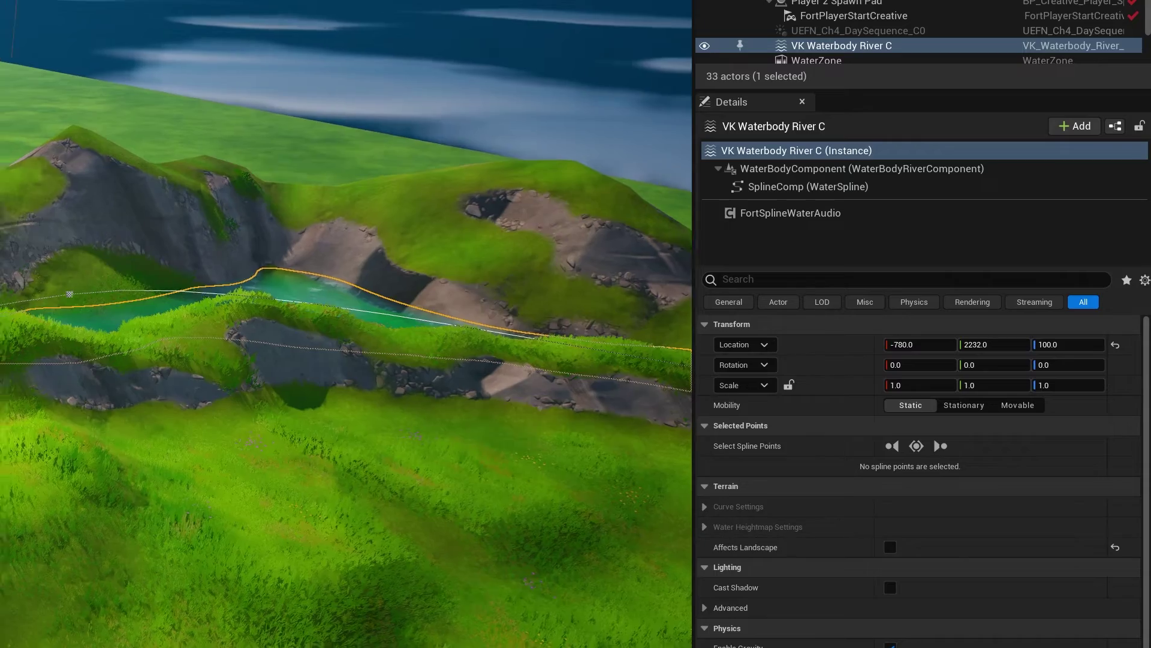
{"action": "right_click_drag", "start_coordinate": [545, 370], "coordinate": [557, 377]}
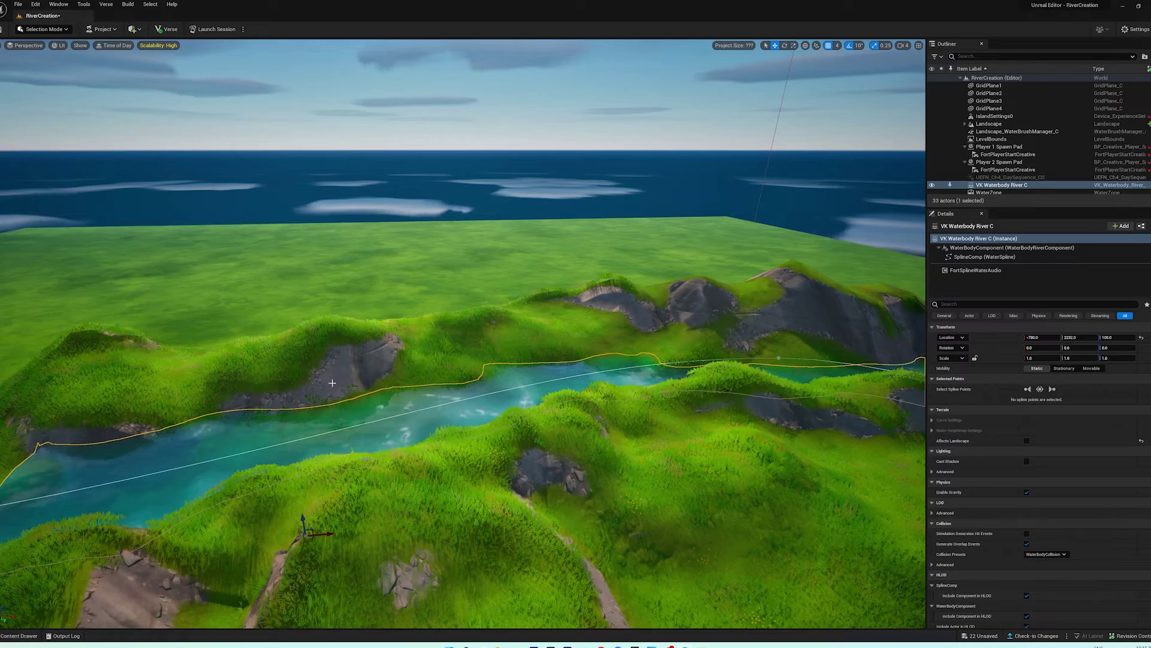
{"action": "right_click_drag", "start_coordinate": [333, 383], "coordinate": [332, 382]}
{"action": "right_click_drag", "start_coordinate": [255, 372], "coordinate": [255, 372]}
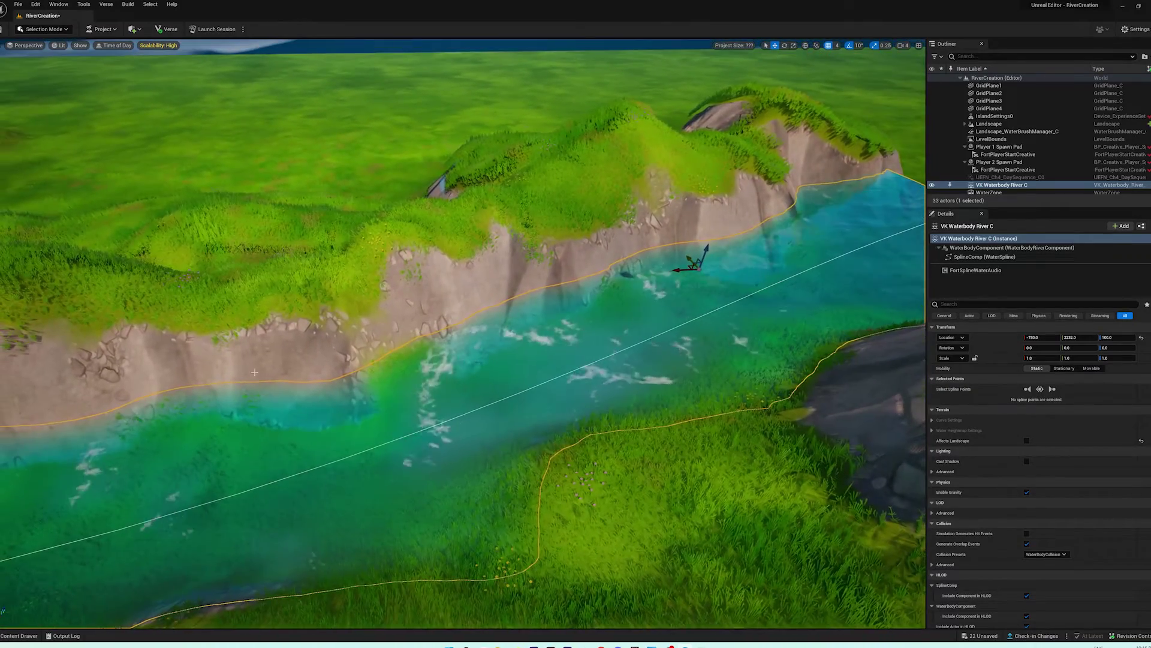
- Paint sand over the riverbed near one river end, using the Layer3 target layer on the edit layer named Layer
{"action": "key", "text": "shift+2"}
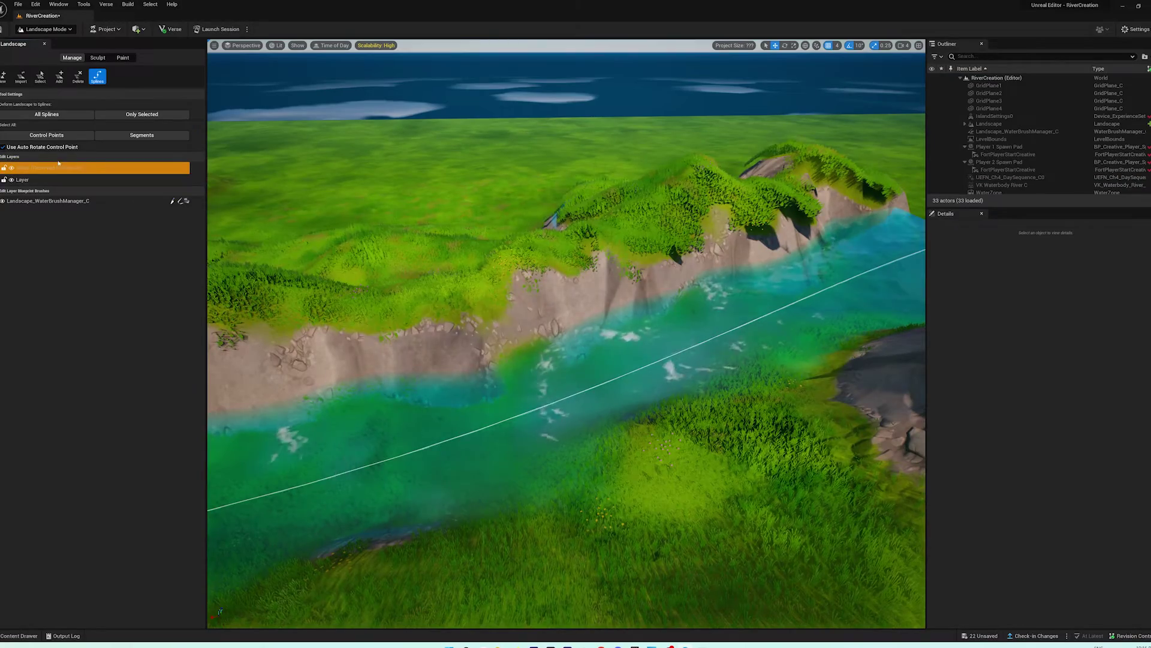
{"action": "left_click", "coordinate": [27, 180]}
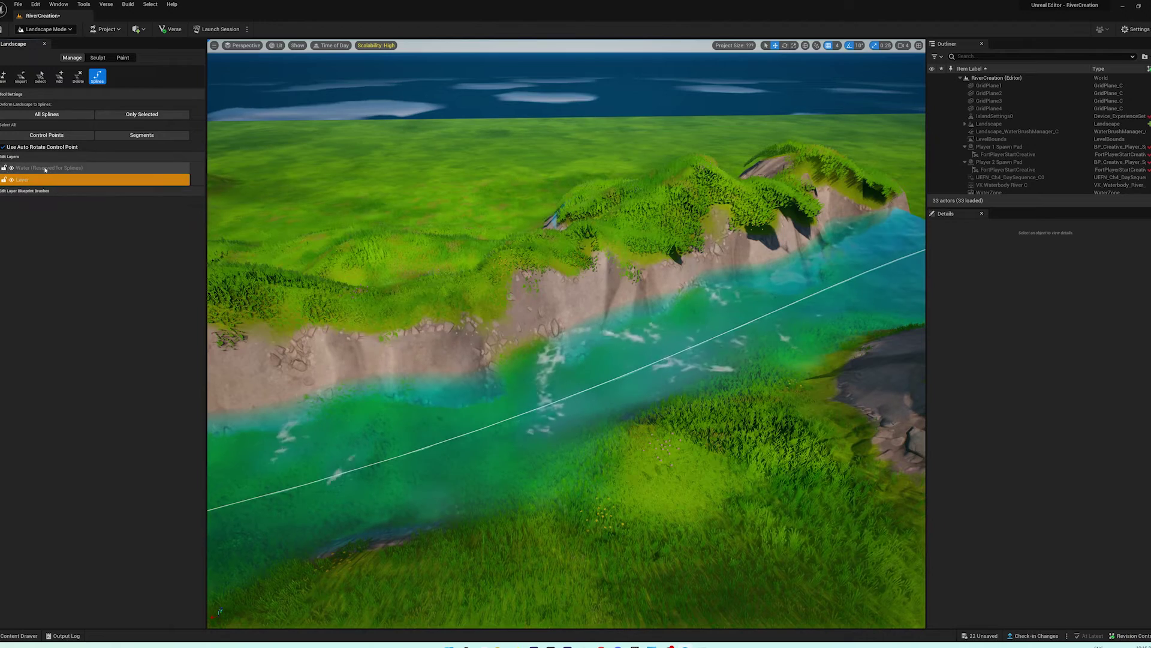
{"action": "left_click", "coordinate": [122, 58]}
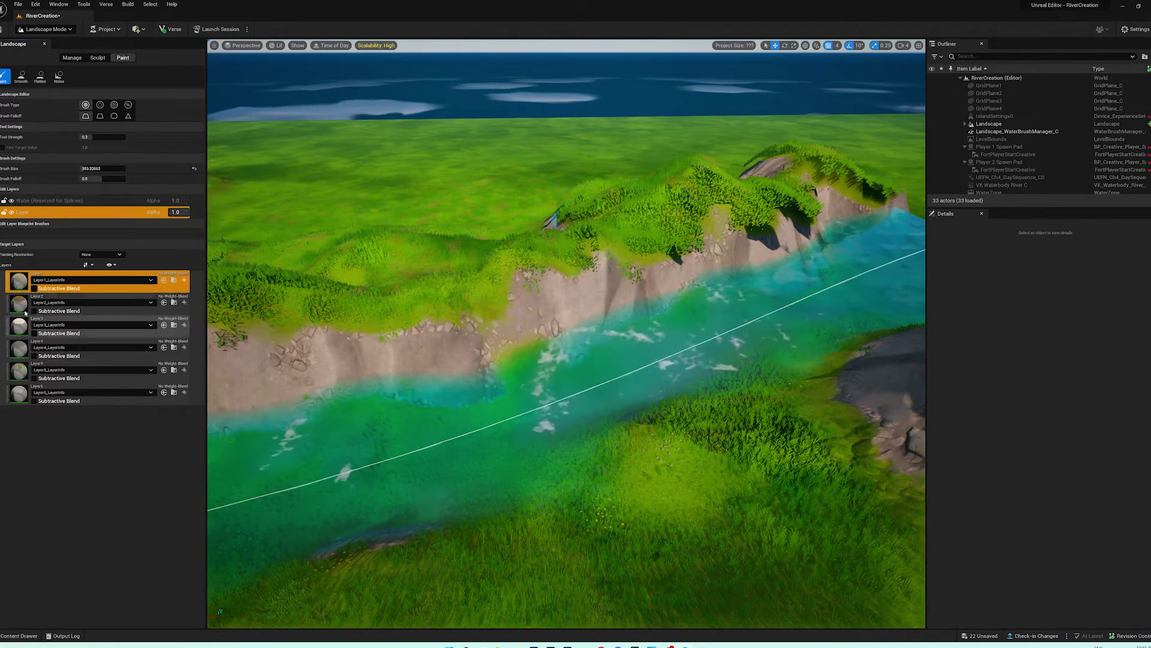
{"action": "left_click", "coordinate": [120, 297]}
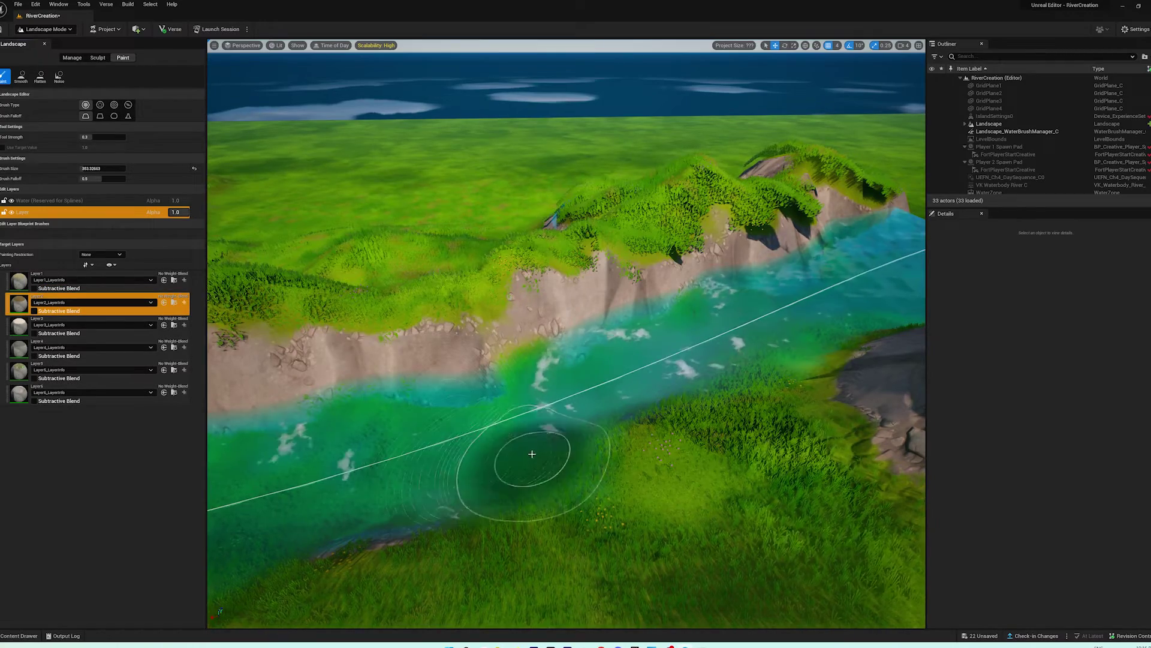
{"action": "right_click_drag", "start_coordinate": [532, 454], "coordinate": [660, 420]}
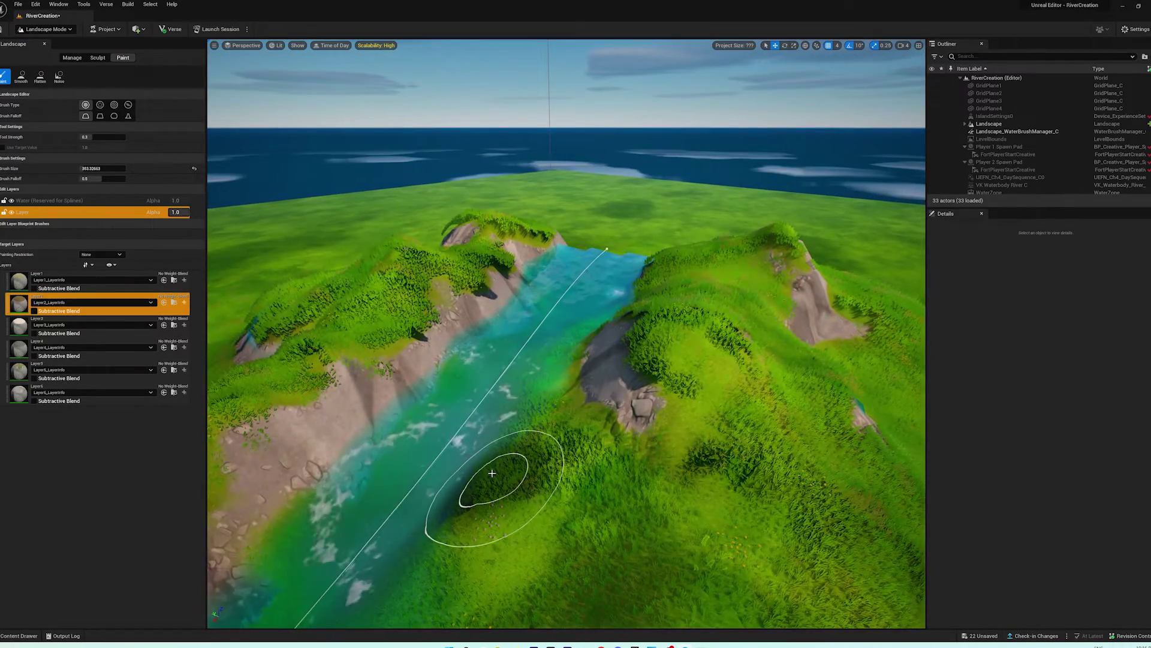
{"action": "key", "text": "w"}
{"action": "right_click_drag", "start_coordinate": [493, 472], "coordinate": [491, 445]}
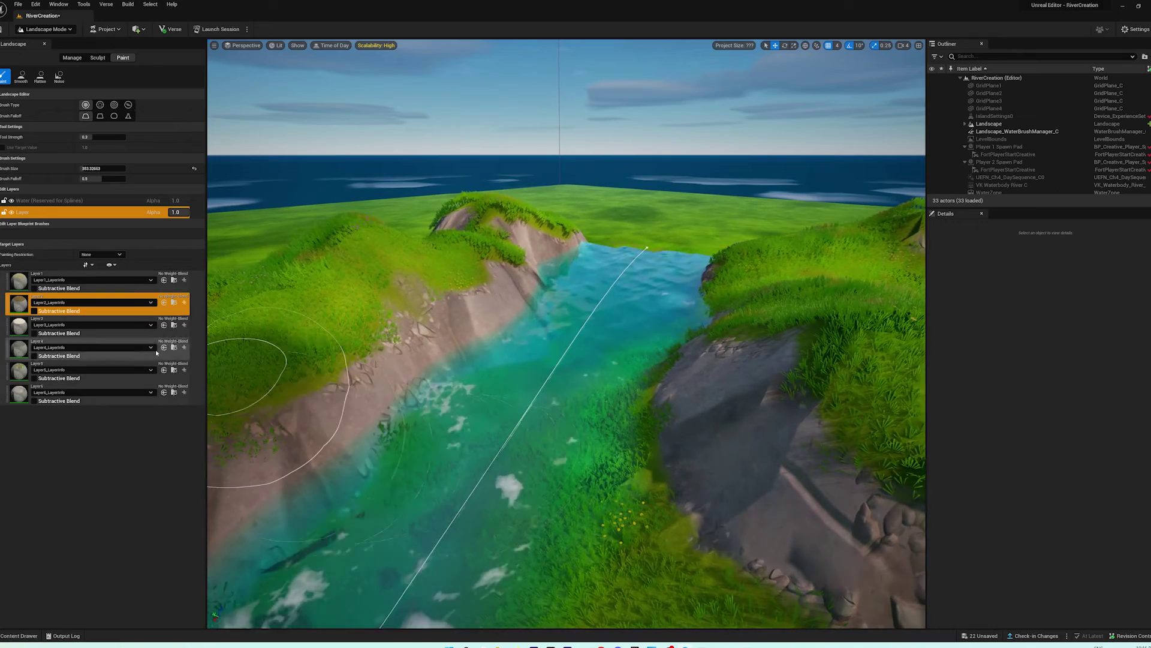
{"action": "left_click", "coordinate": [19, 324]}
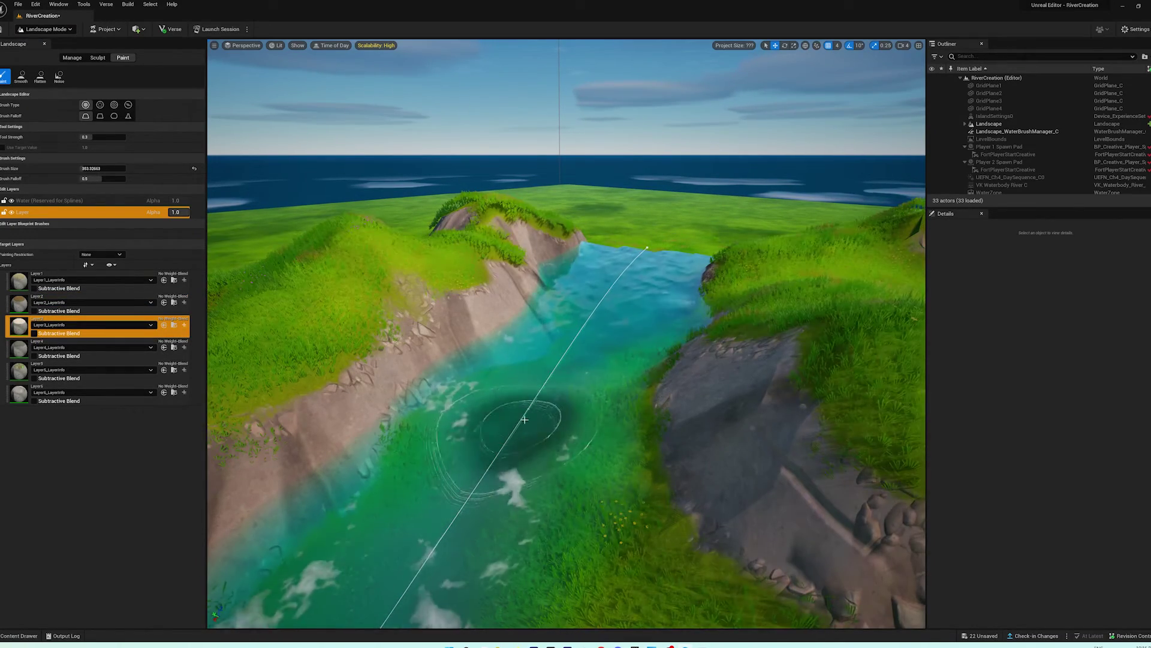
{"action": "mouse_move", "coordinate": [525, 419]}
{"action": "left_mouse_down"}
{"action": "mouse_move", "coordinate": [557, 360]}
{"action": "mouse_move", "coordinate": [604, 322]}
{"action": "mouse_move", "coordinate": [484, 498]}
{"action": "mouse_move", "coordinate": [501, 446]}
{"action": "mouse_move", "coordinate": [465, 412]}
{"action": "mouse_move", "coordinate": [482, 421]}
{"action": "mouse_move", "coordinate": [414, 492]}
{"action": "mouse_move", "coordinate": [461, 486]}
{"action": "mouse_move", "coordinate": [514, 449]}
{"action": "mouse_move", "coordinate": [573, 378]}
{"action": "mouse_move", "coordinate": [593, 408]}
{"action": "mouse_move", "coordinate": [527, 505]}
{"action": "left_mouse_up"}
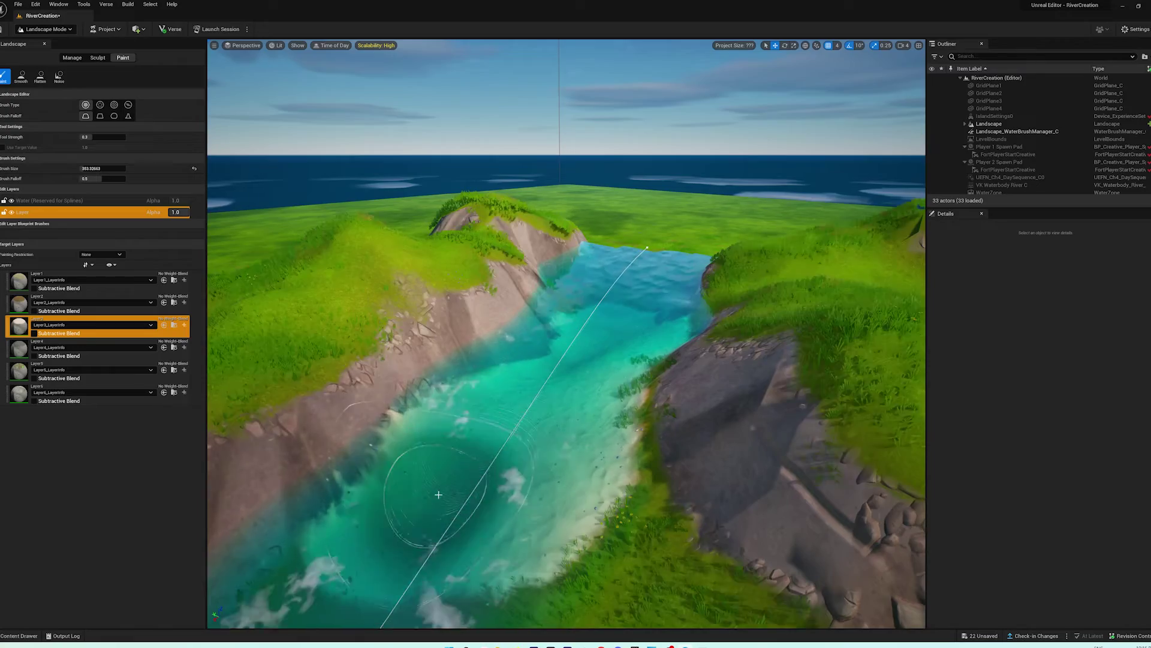
- Continue the Layer3 sand across the riverbed and over the low grassy shore beside the rock face to form a beach
{"action": "right_click_drag", "start_coordinate": [486, 480], "coordinate": [336, 528]}
{"action": "mouse_move", "coordinate": [599, 430]}
{"action": "left_mouse_down"}
{"action": "mouse_move", "coordinate": [606, 387]}
{"action": "mouse_move", "coordinate": [437, 384]}
{"action": "mouse_move", "coordinate": [519, 437]}
{"action": "left_mouse_up"}
{"action": "mouse_move", "coordinate": [520, 437]}
{"action": "right_mouse_down"}
{"action": "mouse_move", "coordinate": [666, 474]}
{"action": "mouse_move", "coordinate": [798, 468]}
{"action": "right_mouse_up"}
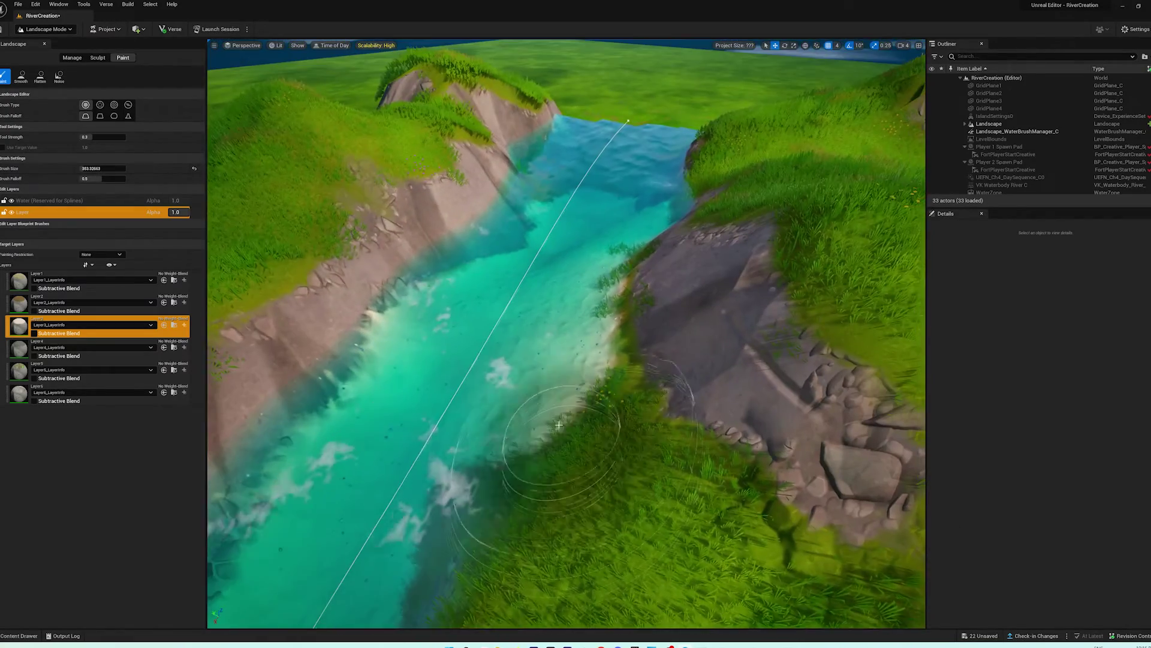
{"action": "left_click_drag", "start_coordinate": [519, 437], "coordinate": [528, 488]}
{"action": "right_click_drag", "start_coordinate": [528, 489], "coordinate": [797, 474]}
{"action": "right_click_drag", "start_coordinate": [497, 500], "coordinate": [685, 479]}
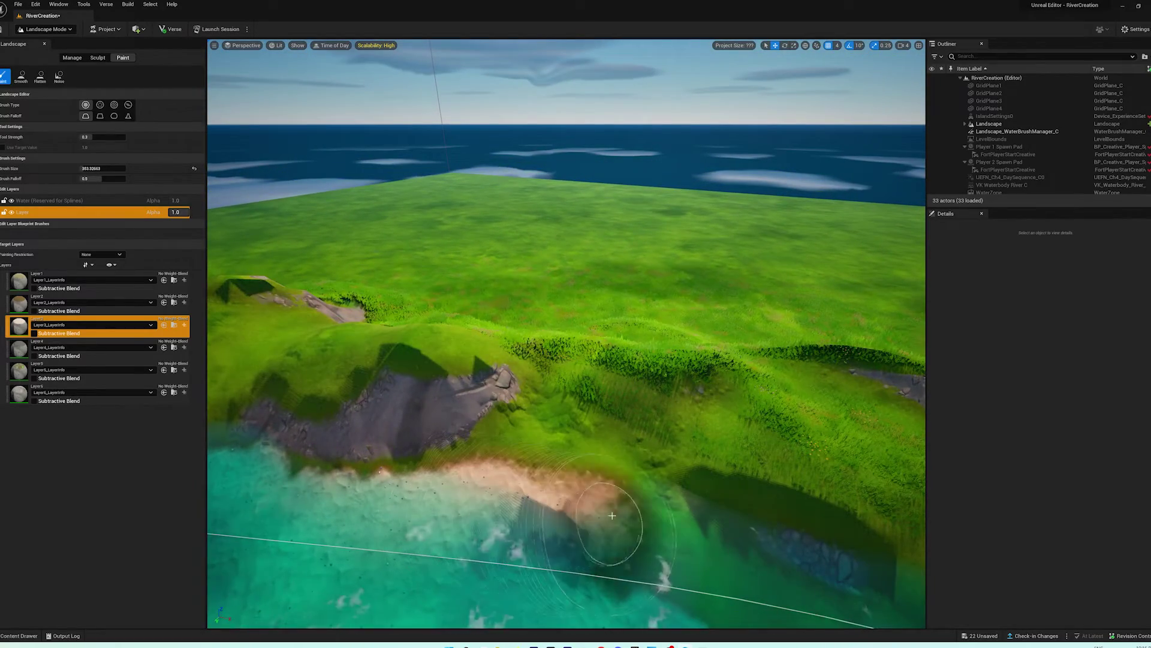
{"action": "mouse_move", "coordinate": [656, 545]}
{"action": "left_mouse_down"}
{"action": "mouse_move", "coordinate": [623, 488]}
{"action": "mouse_move", "coordinate": [584, 479]}
{"action": "mouse_move", "coordinate": [606, 498]}
{"action": "left_mouse_up"}
- Paint Layer3 sand along the next stretch of riverbed and its grassy shoreline, toward the bend
{"action": "right_click_drag", "start_coordinate": [606, 498], "coordinate": [768, 546]}
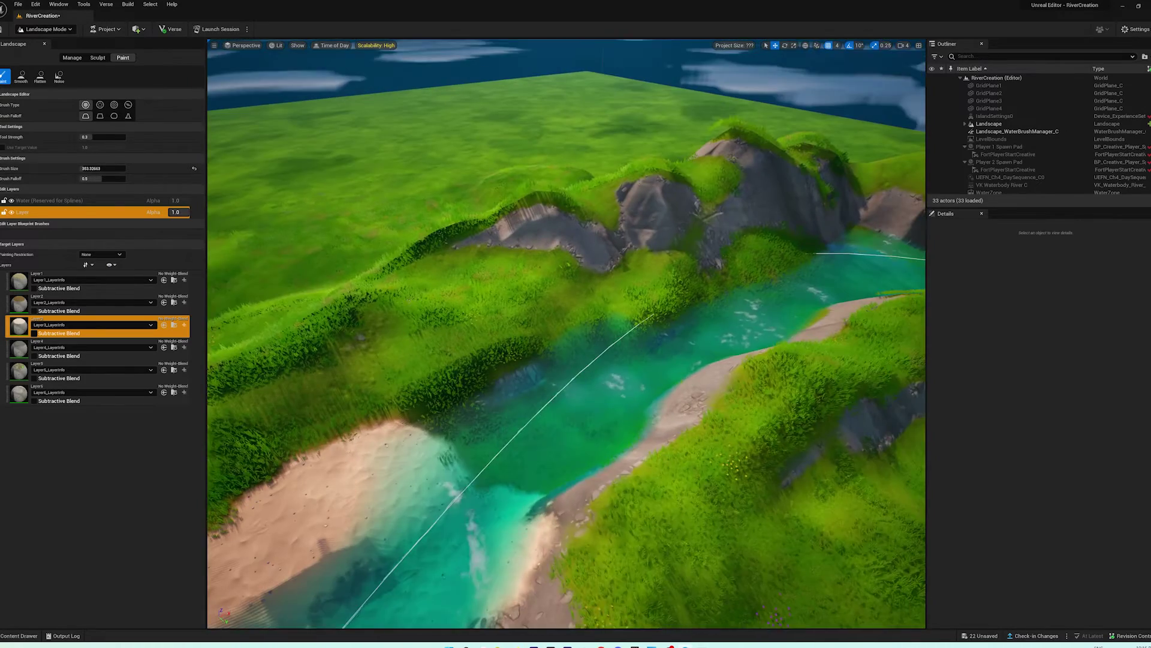
{"action": "left_click_drag", "start_coordinate": [483, 468], "coordinate": [480, 432]}
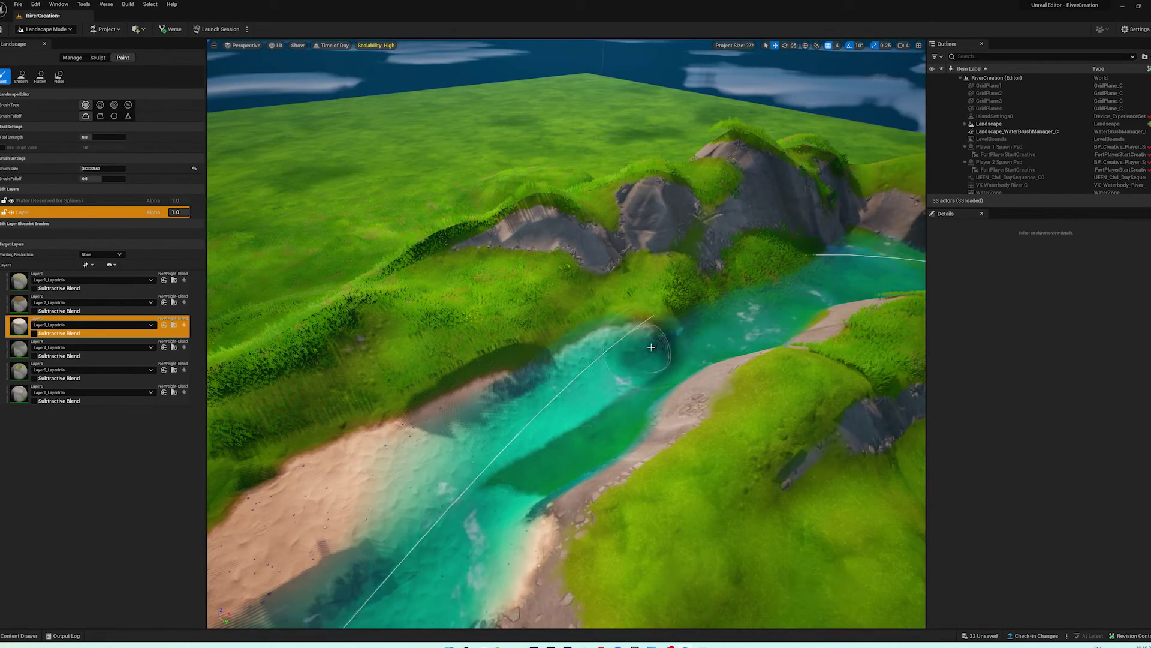
{"action": "left_click_drag", "start_coordinate": [651, 347], "coordinate": [504, 473]}
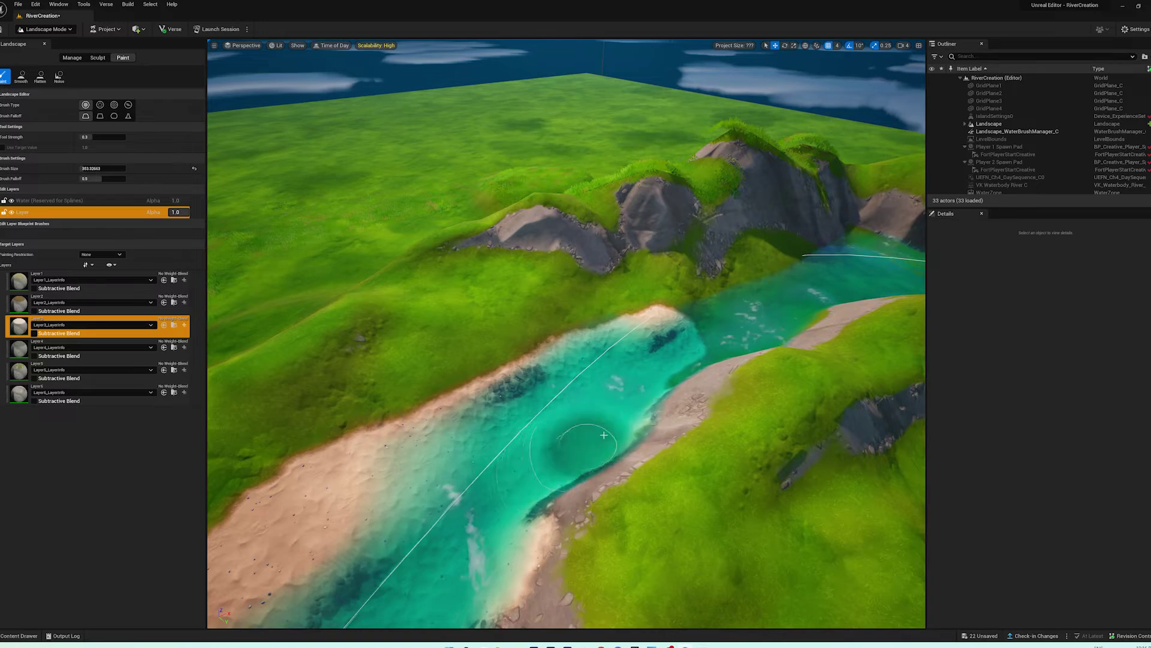
{"action": "right_click_drag", "start_coordinate": [487, 521], "coordinate": [731, 453]}
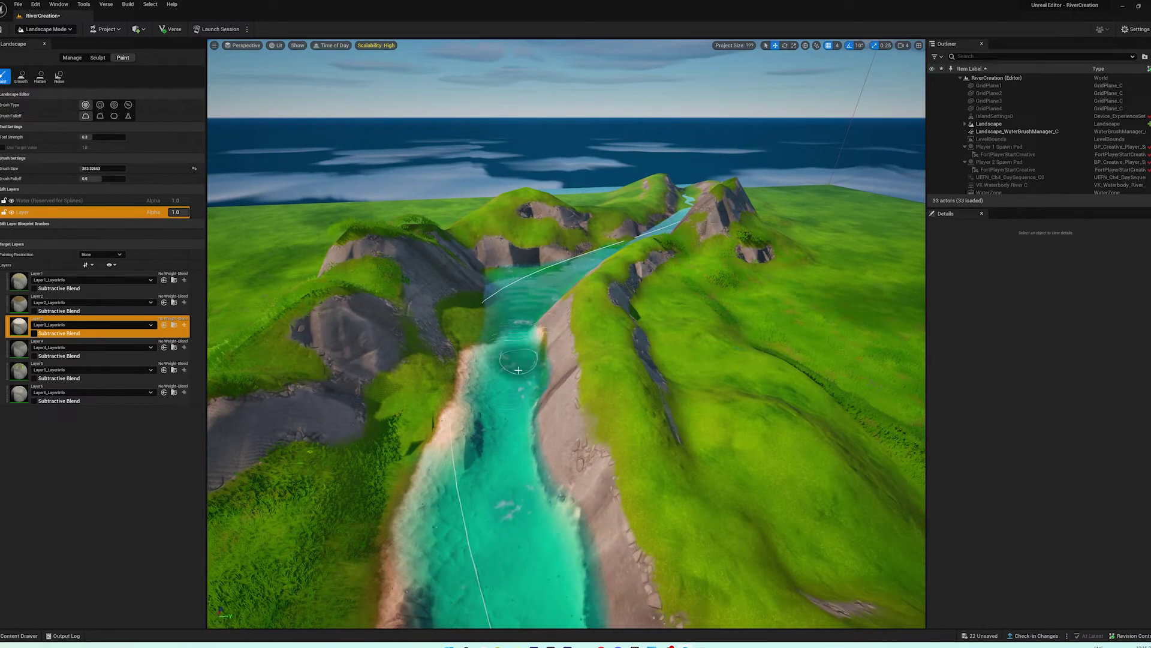
- Paint Layer3 sand across the riverbed around the bend, up to the foot of the rock banks on both sides
{"action": "right_click_drag", "start_coordinate": [535, 368], "coordinate": [517, 438]}
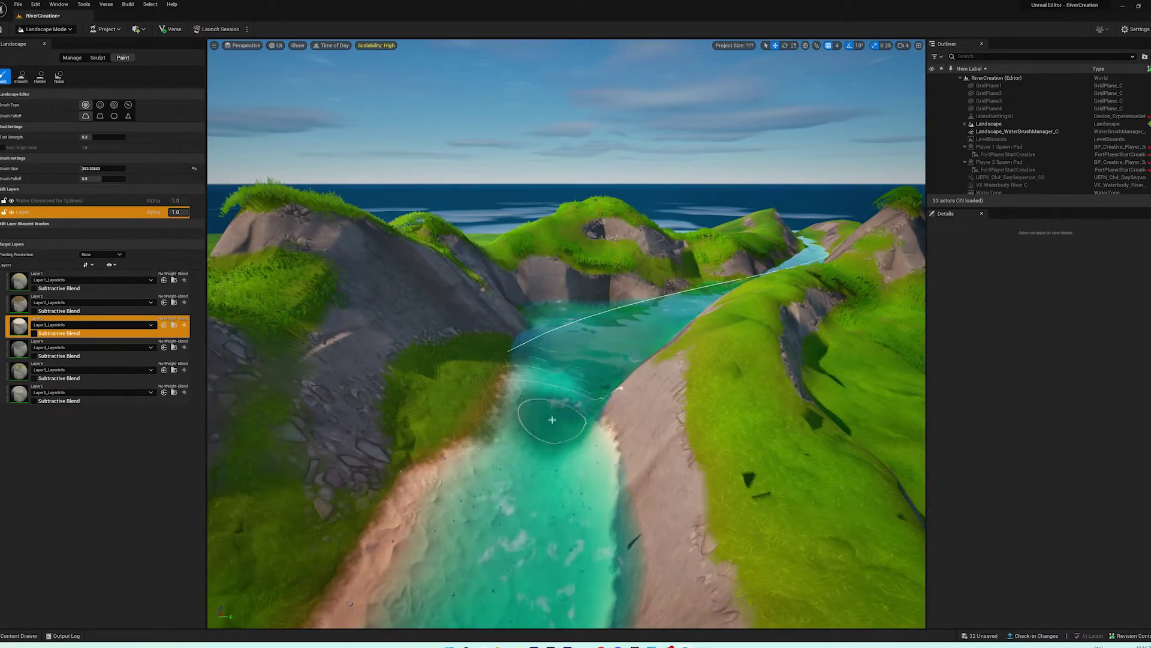
{"action": "right_click_drag", "start_coordinate": [580, 419], "coordinate": [792, 368]}
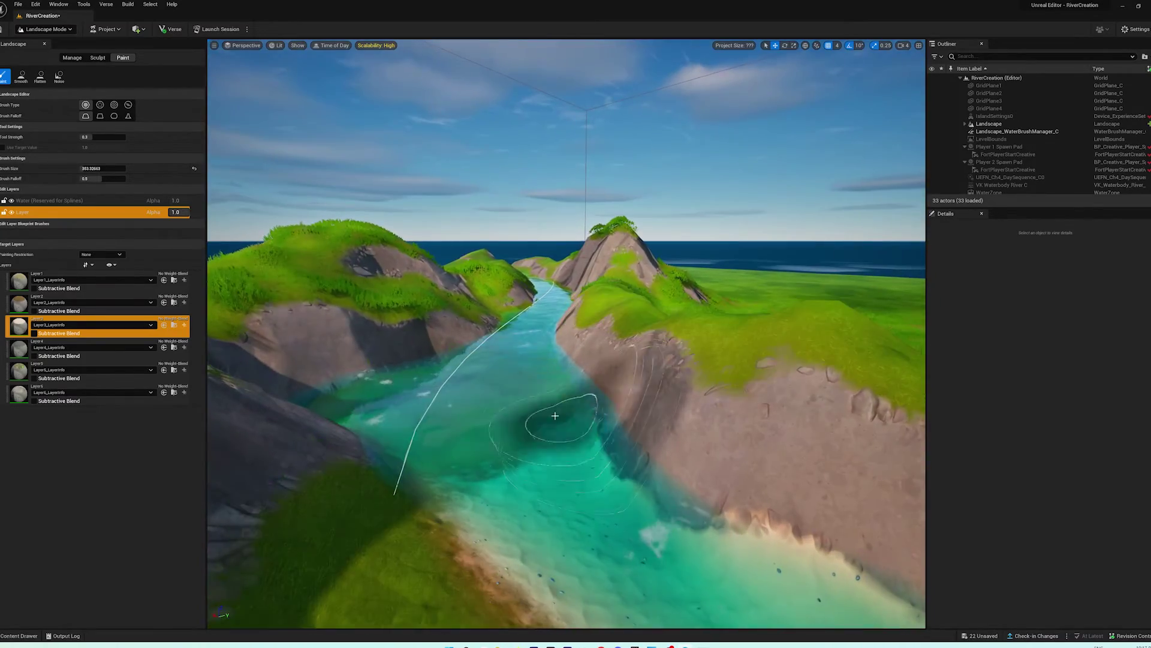
{"action": "left_click_drag", "start_coordinate": [447, 406], "coordinate": [438, 442]}
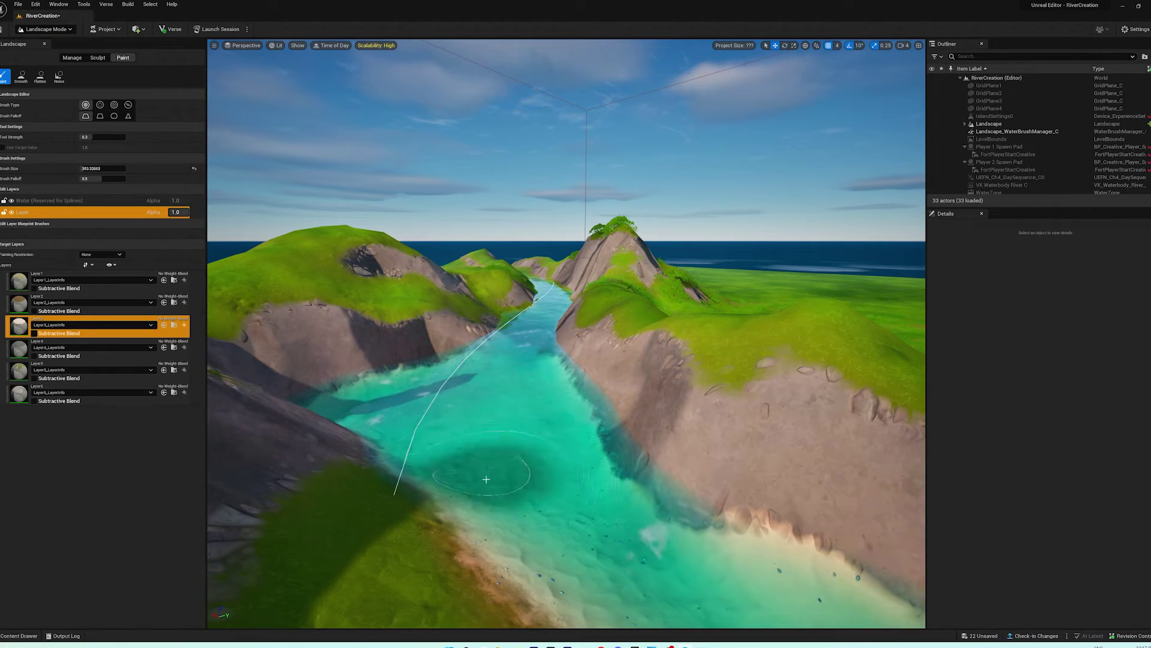
{"action": "mouse_move", "coordinate": [498, 429]}
{"action": "right_mouse_down"}
{"action": "mouse_move", "coordinate": [606, 498]}
{"action": "mouse_move", "coordinate": [720, 497]}
{"action": "mouse_move", "coordinate": [822, 477]}
{"action": "right_mouse_up"}
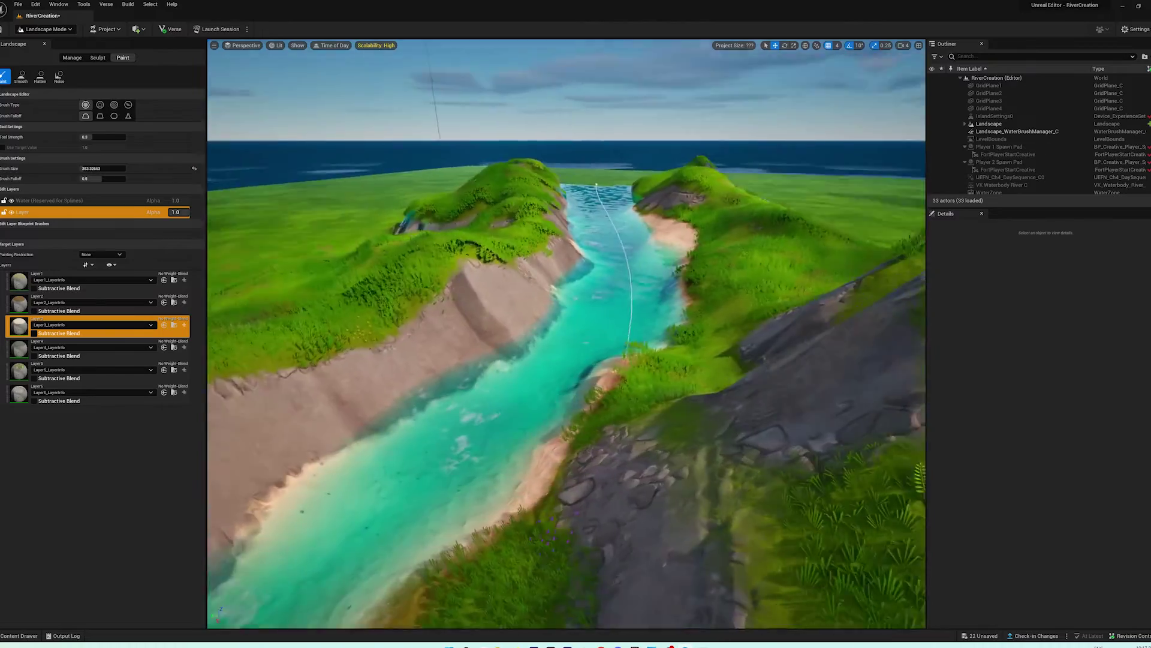
- Continue the Layer3 sand past the bend, along the narrow riverbed and shoreline between the steep rock peaks
{"action": "mouse_move", "coordinate": [516, 373]}
{"action": "right_mouse_down"}
{"action": "mouse_move", "coordinate": [534, 344]}
{"action": "mouse_move", "coordinate": [336, 480]}
{"action": "mouse_move", "coordinate": [235, 334]}
{"action": "right_mouse_up"}
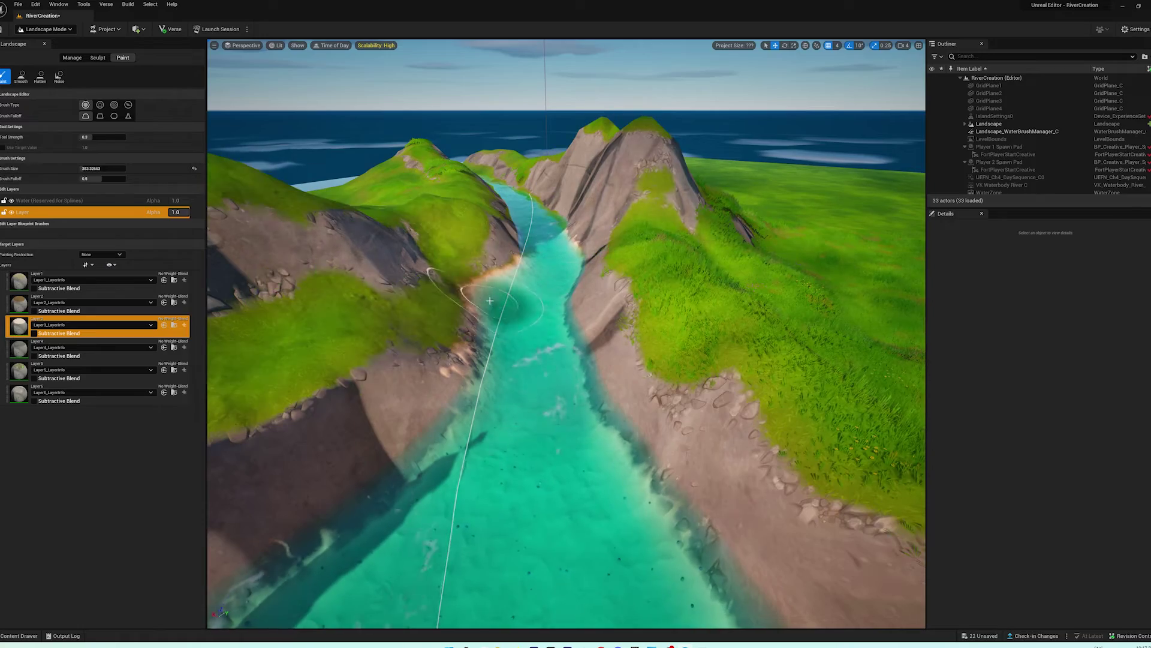
{"action": "key", "text": "w"}
{"action": "right_click_drag", "start_coordinate": [545, 360], "coordinate": [545, 257]}
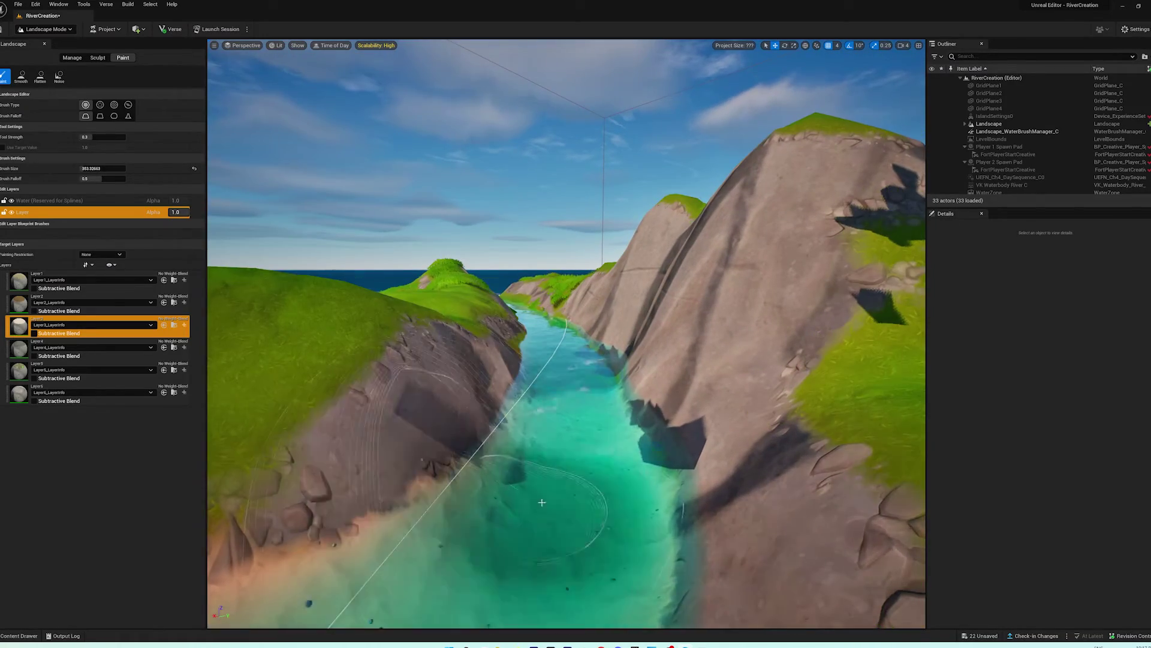
{"action": "mouse_move", "coordinate": [609, 437]}
{"action": "right_mouse_down"}
{"action": "mouse_move", "coordinate": [608, 401]}
{"action": "mouse_move", "coordinate": [668, 450]}
{"action": "mouse_move", "coordinate": [864, 480]}
{"action": "mouse_move", "coordinate": [860, 489]}
{"action": "mouse_move", "coordinate": [591, 444]}
{"action": "mouse_move", "coordinate": [578, 424]}
{"action": "right_mouse_up"}
{"action": "key", "text": "s"}
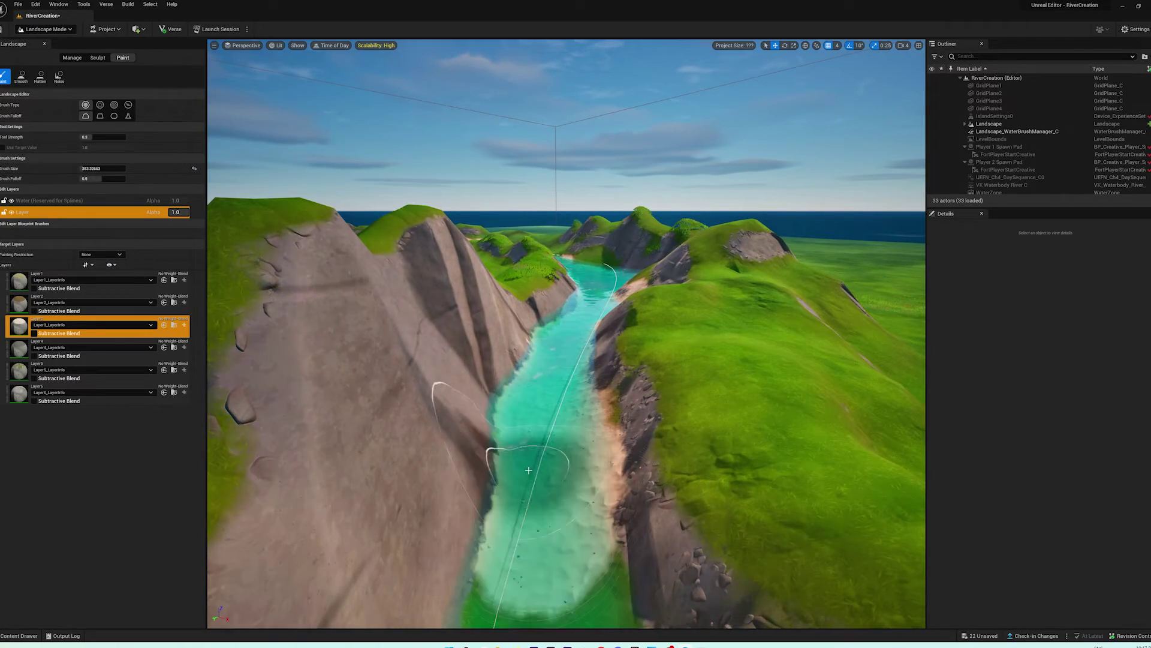
- Paint Layer3 sand over the last stretch of riverbed and both shores to the river end at the landscape edge
{"action": "key", "text": "s"}
{"action": "right_click_drag", "start_coordinate": [529, 470], "coordinate": [594, 528]}
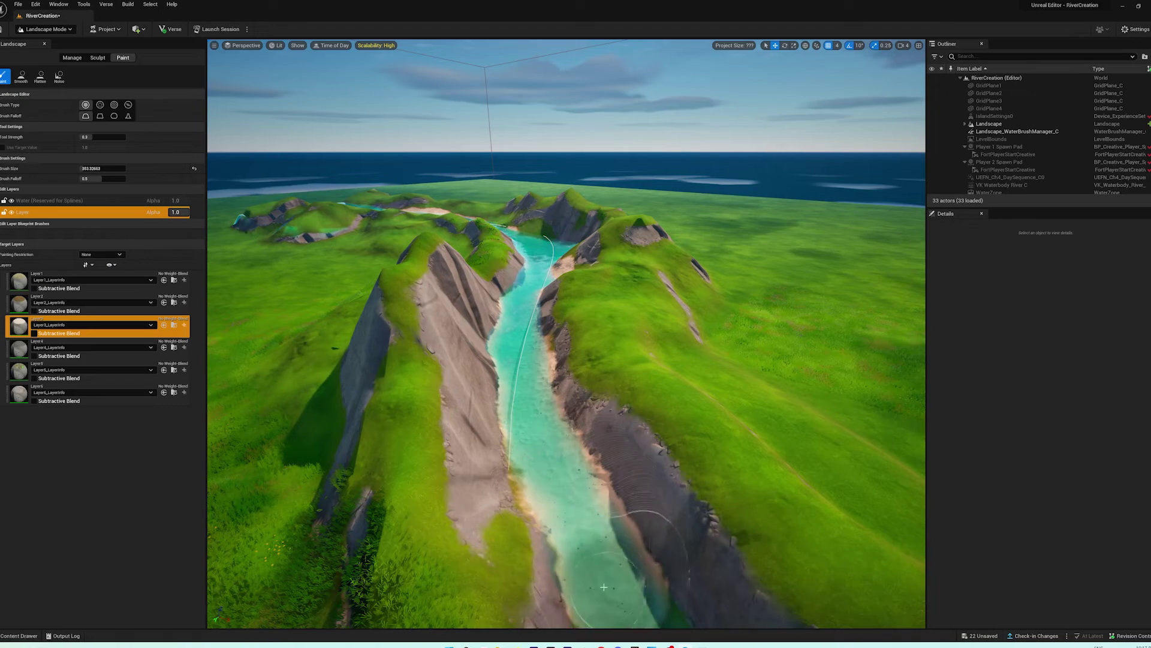
{"action": "right_click_drag", "start_coordinate": [594, 528], "coordinate": [599, 556]}
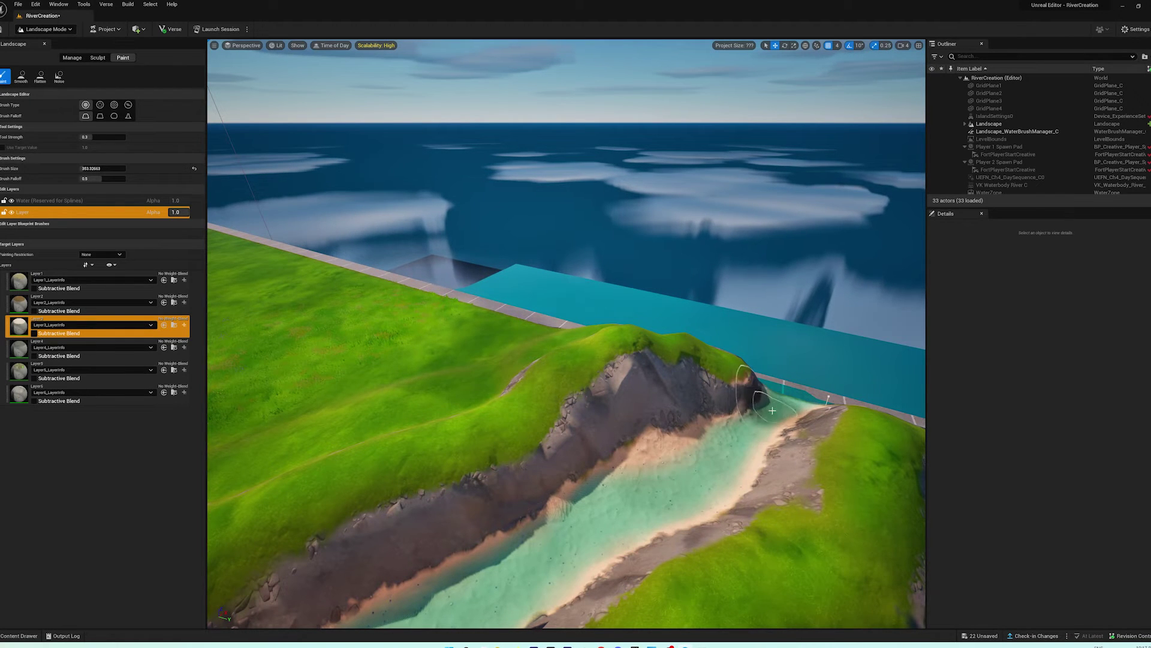
- Check the river for missed patches and paint Layer3 sand over the grass left on the riverbed beneath the water
{"action": "right_click_drag", "start_coordinate": [668, 490], "coordinate": [822, 492]}
{"action": "mouse_move", "coordinate": [648, 468]}
{"action": "right_mouse_down"}
{"action": "mouse_move", "coordinate": [617, 543]}
{"action": "mouse_move", "coordinate": [601, 548]}
{"action": "right_mouse_up"}
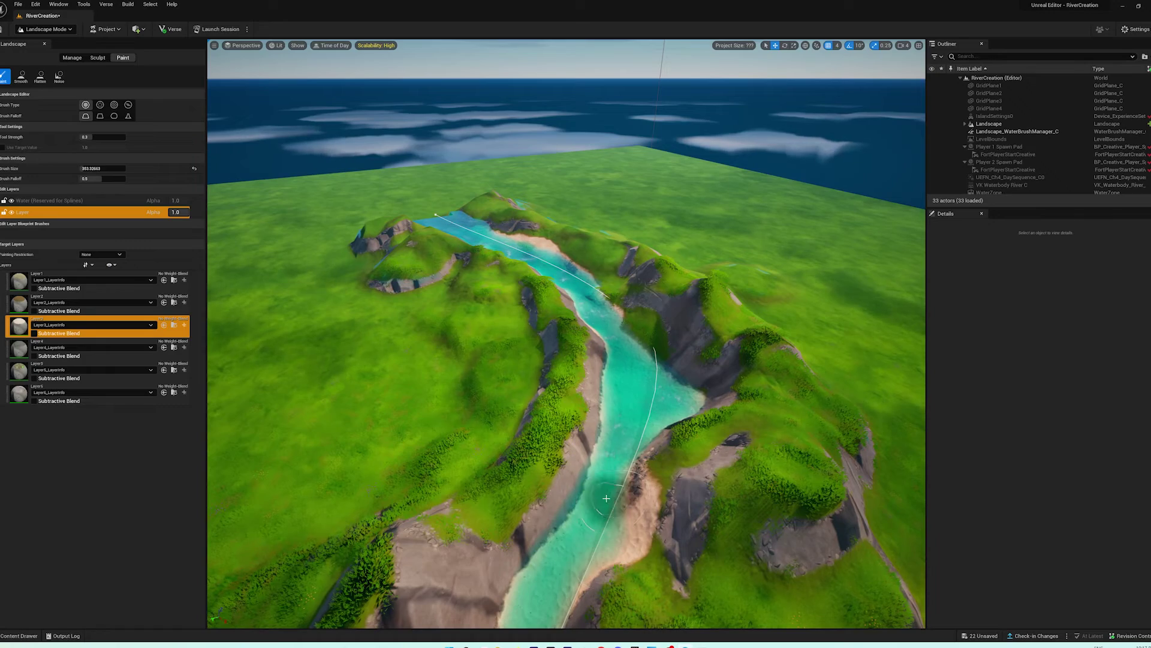
{"action": "right_click_drag", "start_coordinate": [607, 498], "coordinate": [606, 468]}
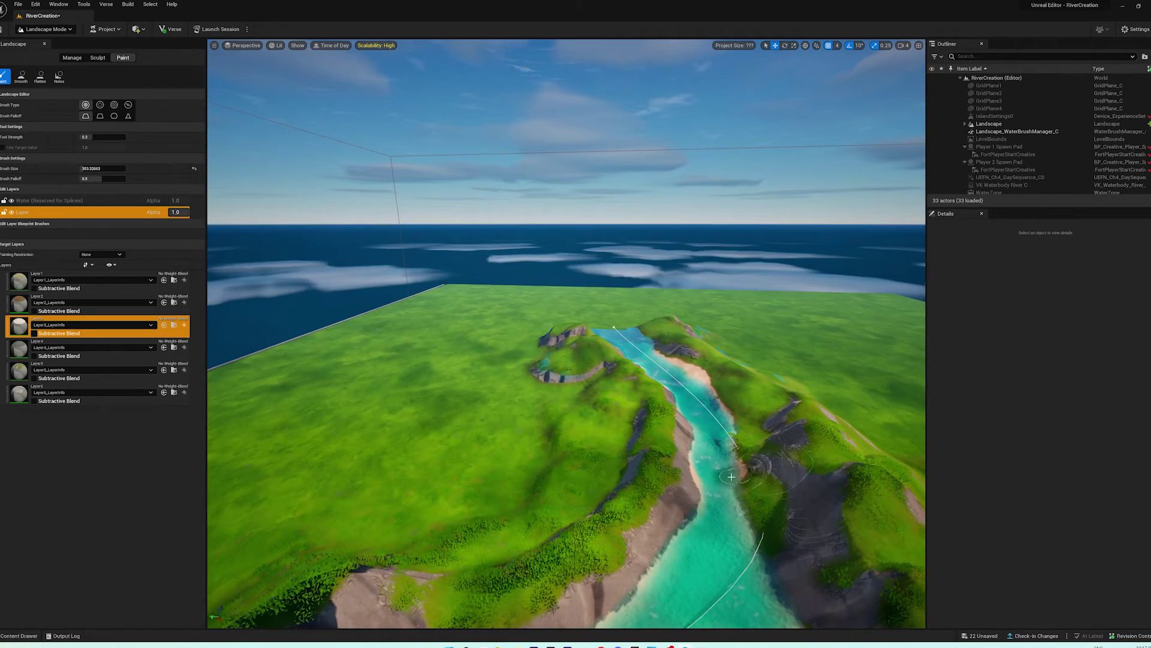
{"action": "right_click_drag", "start_coordinate": [731, 477], "coordinate": [731, 506]}
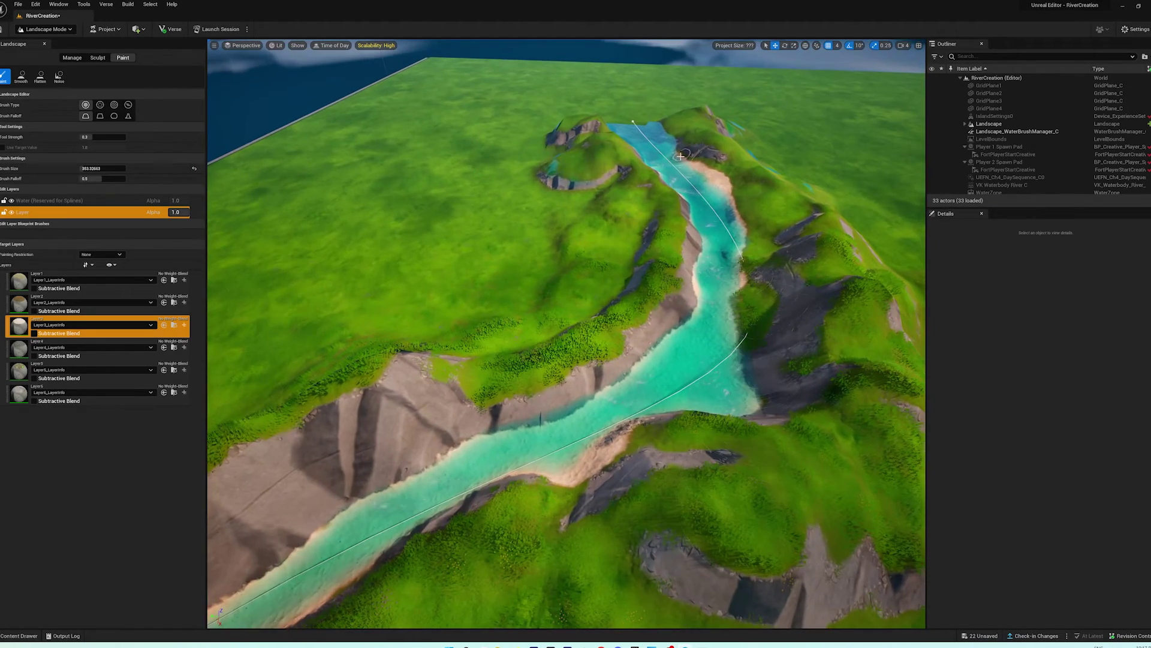
{"action": "right_click_drag", "start_coordinate": [472, 475], "coordinate": [464, 455]}
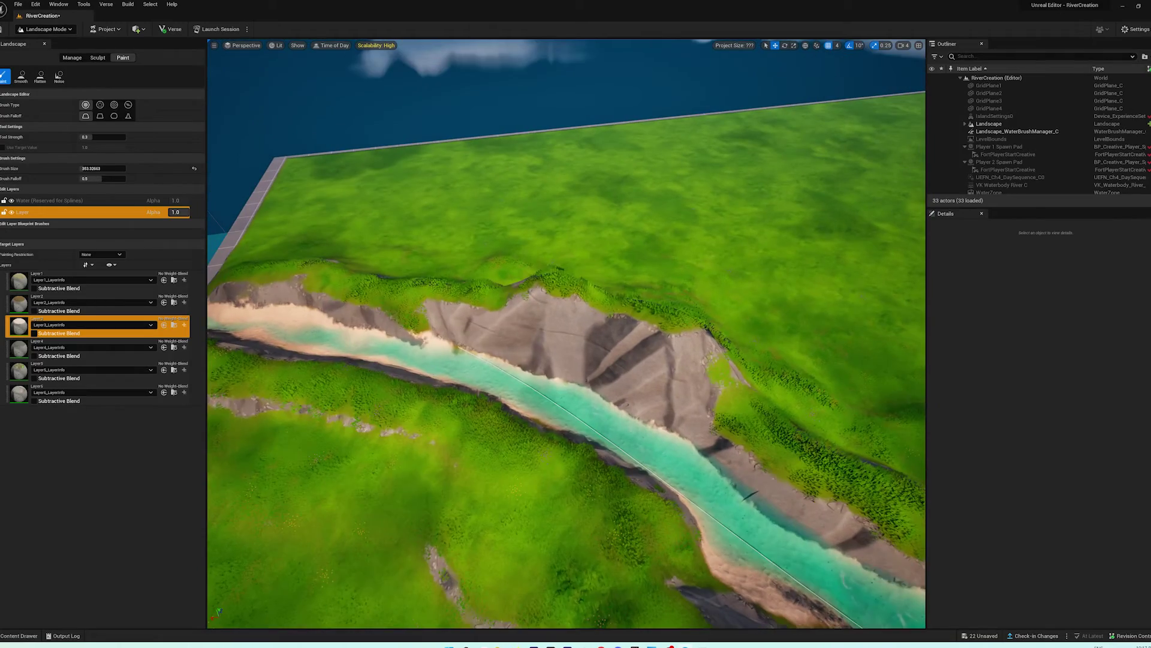
{"action": "mouse_move", "coordinate": [630, 344]}
{"action": "right_mouse_down"}
{"action": "mouse_move", "coordinate": [629, 321]}
{"action": "mouse_move", "coordinate": [585, 321]}
{"action": "mouse_move", "coordinate": [630, 292]}
{"action": "right_mouse_up"}
{"action": "mouse_move", "coordinate": [718, 414]}
{"action": "right_mouse_down"}
{"action": "mouse_move", "coordinate": [718, 398]}
{"action": "mouse_move", "coordinate": [726, 429]}
{"action": "mouse_move", "coordinate": [725, 413]}
{"action": "mouse_move", "coordinate": [558, 432]}
{"action": "mouse_move", "coordinate": [630, 419]}
{"action": "right_mouse_up"}
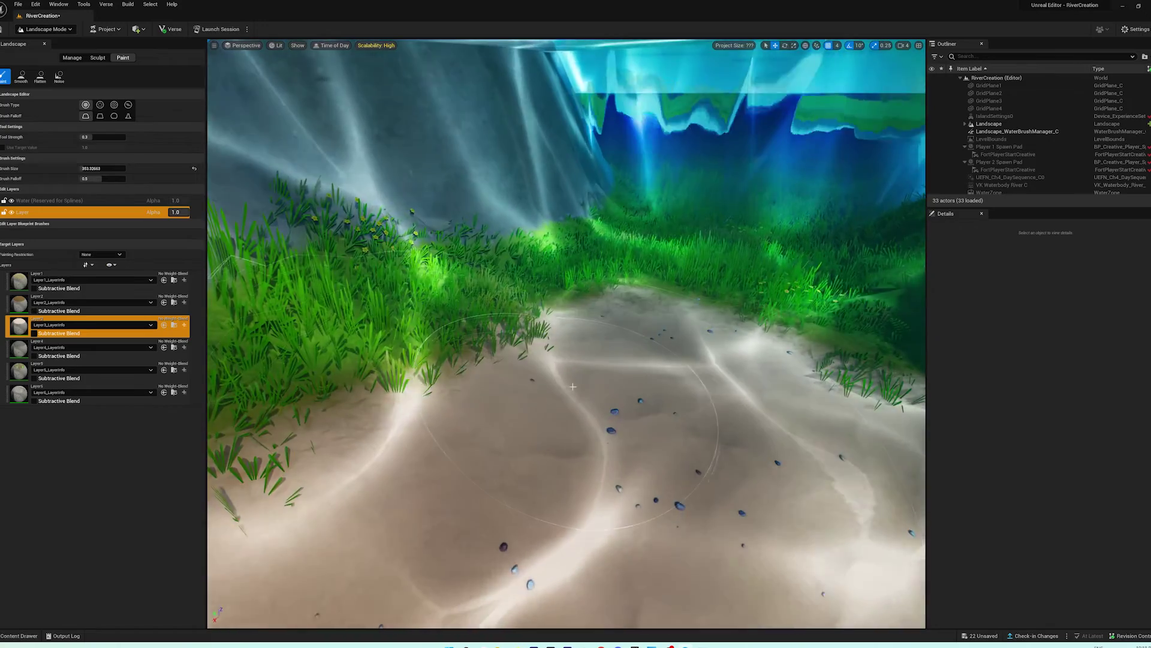
{"action": "mouse_move", "coordinate": [573, 387]}
{"action": "left_mouse_down"}
{"action": "mouse_move", "coordinate": [516, 324]}
{"action": "mouse_move", "coordinate": [432, 282]}
{"action": "mouse_move", "coordinate": [588, 252]}
{"action": "mouse_move", "coordinate": [664, 266]}
{"action": "left_mouse_up"}
{"action": "right_click_drag", "start_coordinate": [664, 266], "coordinate": [645, 360]}
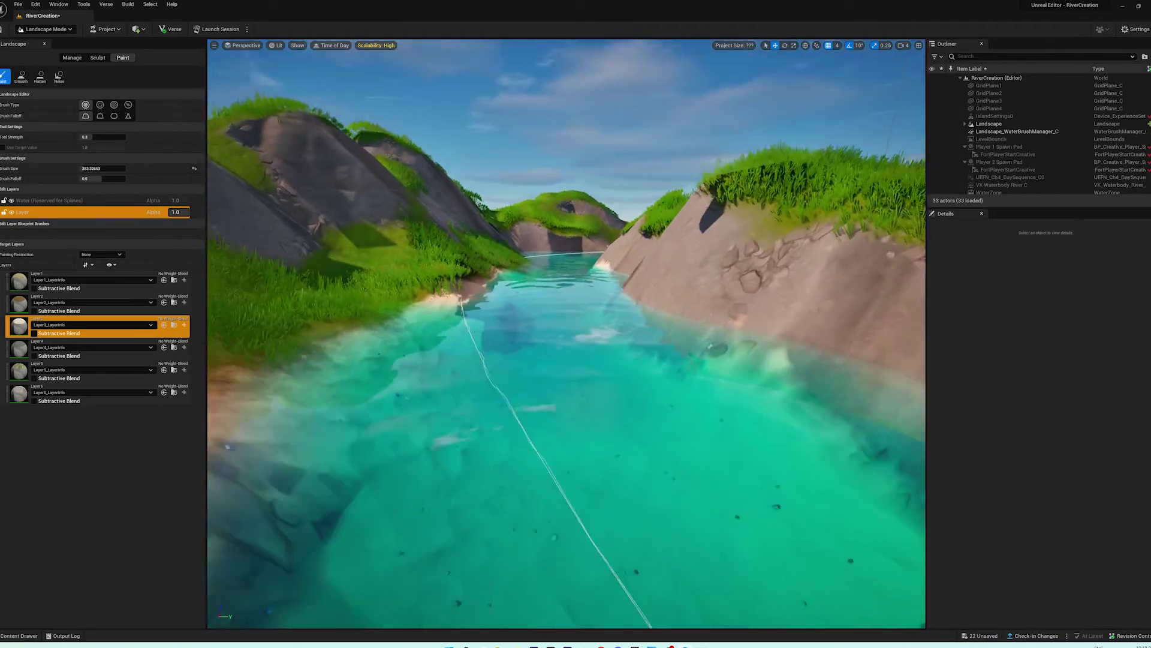
{"action": "mouse_move", "coordinate": [567, 333]}
{"action": "right_mouse_down"}
{"action": "mouse_move", "coordinate": [566, 398]}
{"action": "mouse_move", "coordinate": [555, 375]}
{"action": "mouse_move", "coordinate": [531, 375]}
{"action": "mouse_move", "coordinate": [641, 291]}
{"action": "mouse_move", "coordinate": [674, 296]}
{"action": "right_mouse_up"}
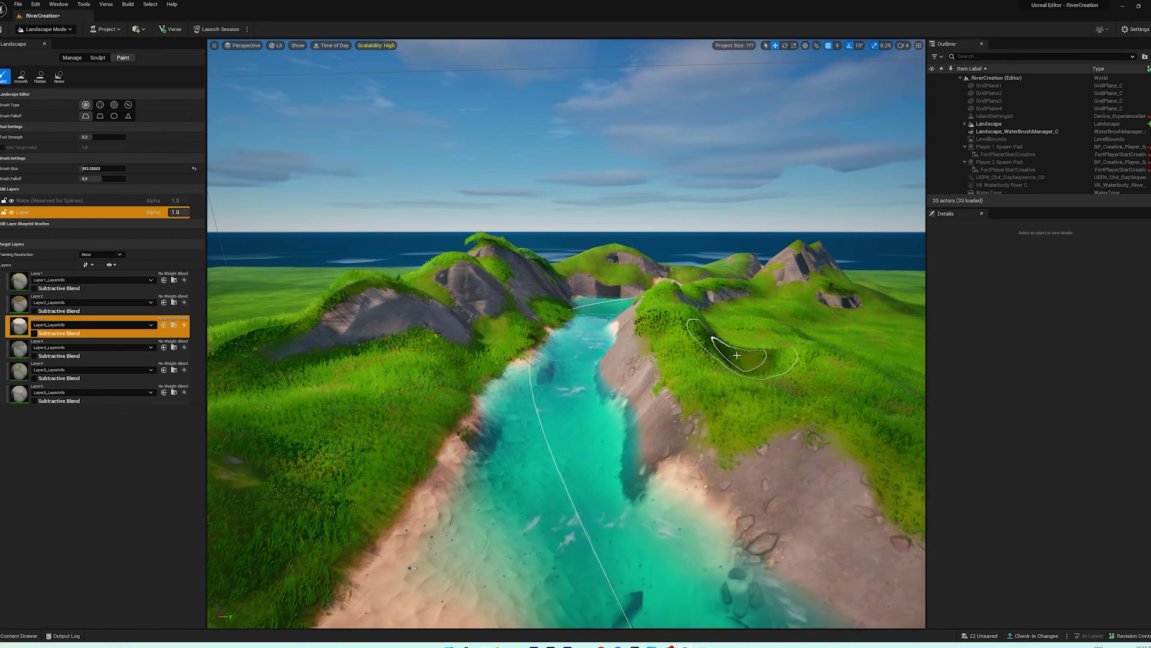
{"action": "mouse_move", "coordinate": [608, 426]}
{"action": "right_mouse_down"}
{"action": "mouse_move", "coordinate": [830, 430]}
{"action": "mouse_move", "coordinate": [683, 409]}
{"action": "right_mouse_up"}
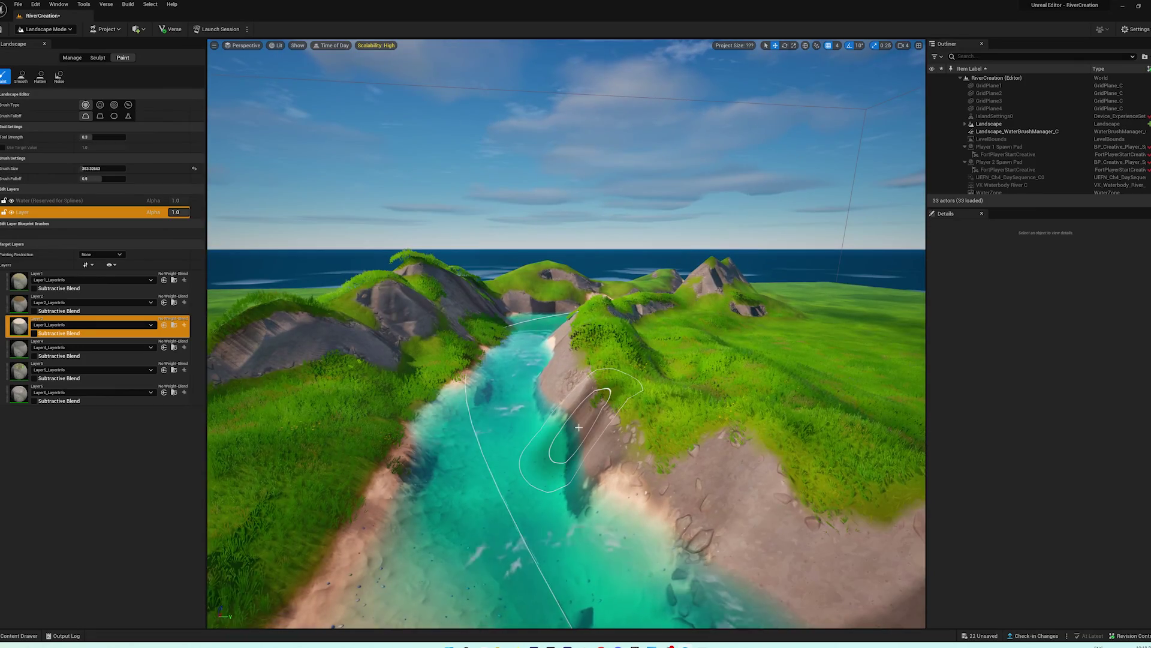